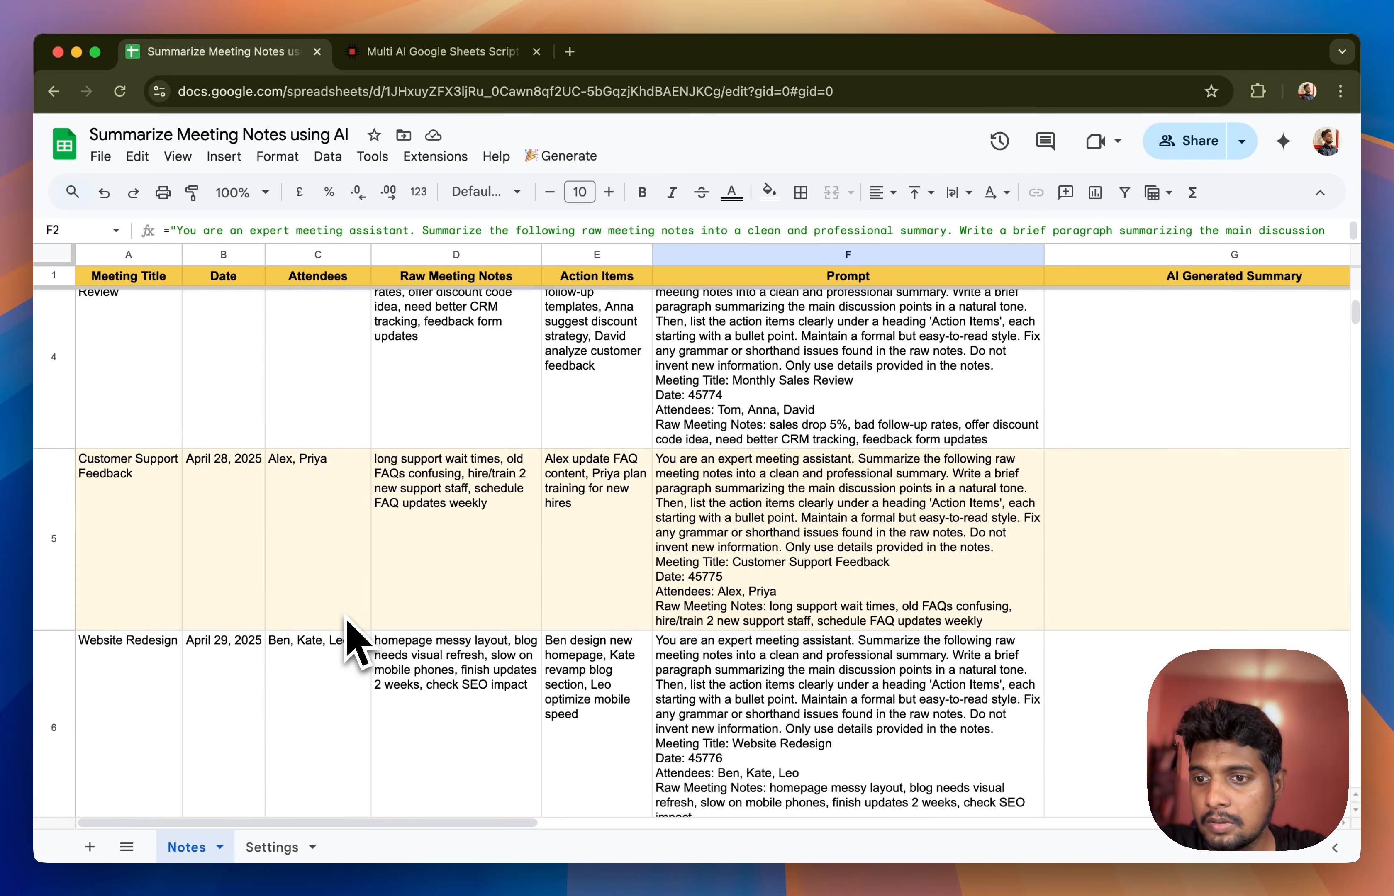
Review the meeting rows in the Notes sheet, from titles and dates across to the Prompt and AI Generated Summary columns
scroll(348, 620, "up", 10)
scroll(348, 622, "down", 2)
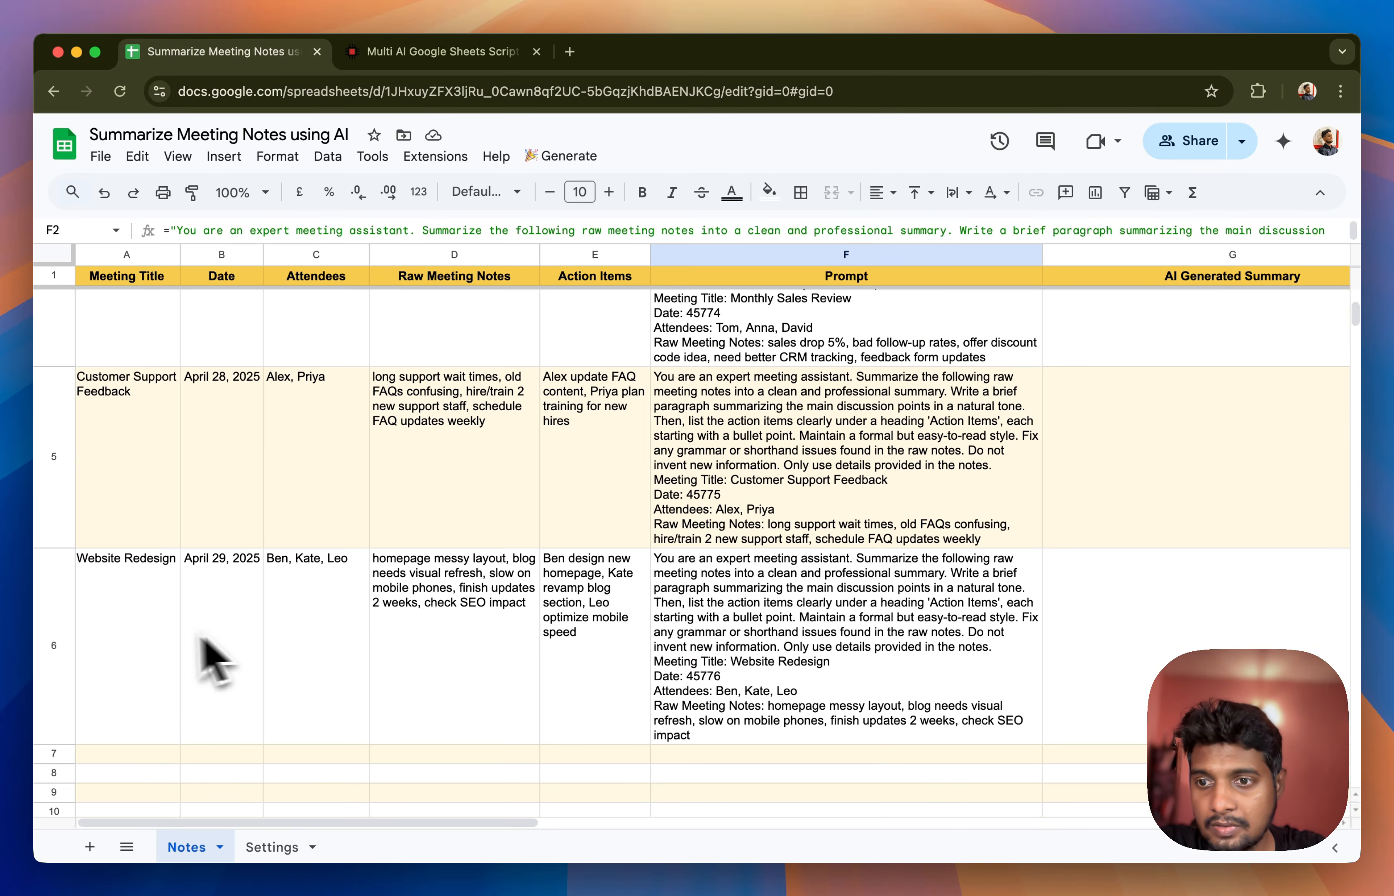
left_click(140, 621)
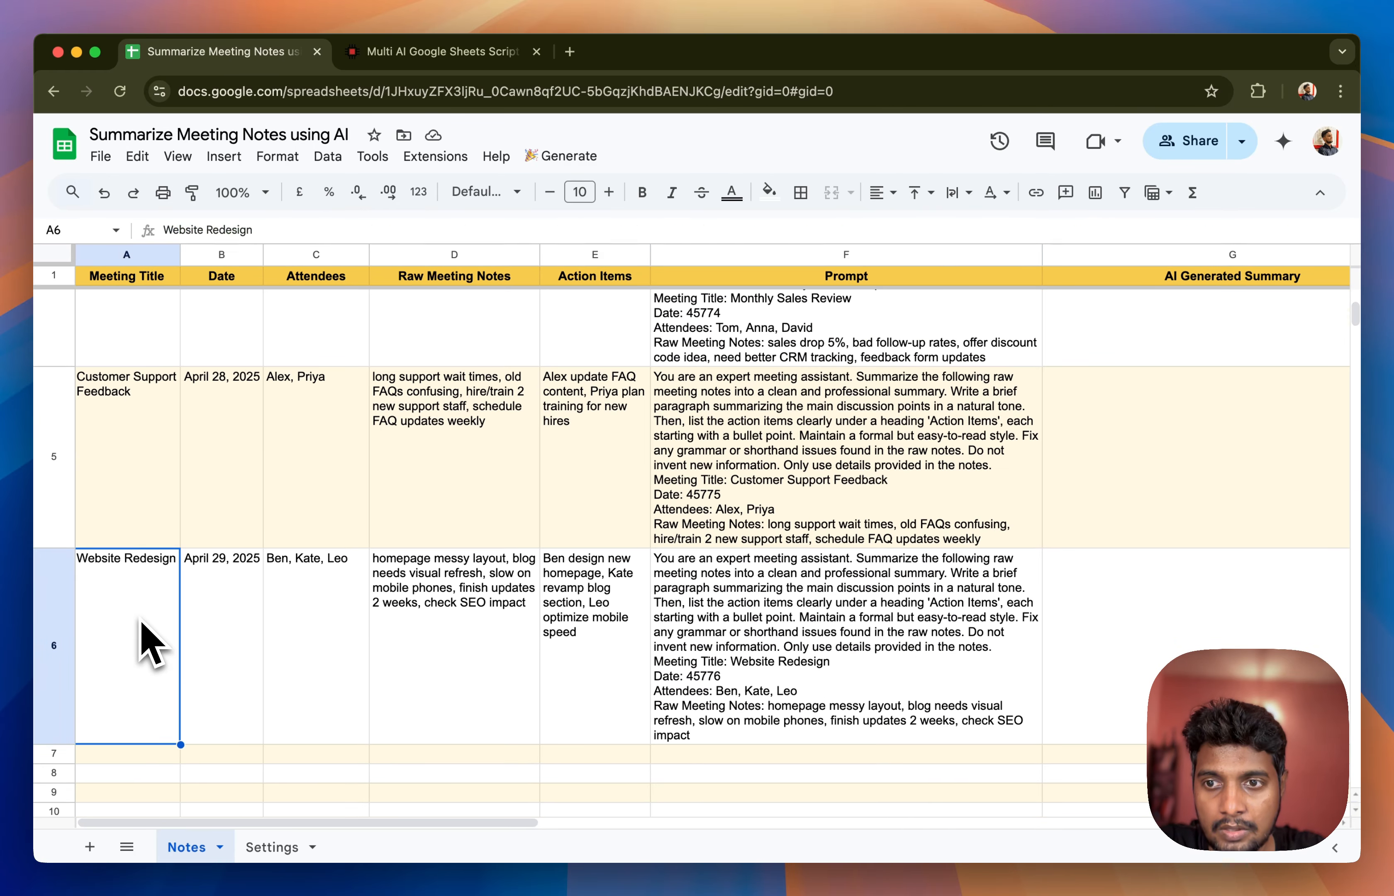
left_click(196, 624)
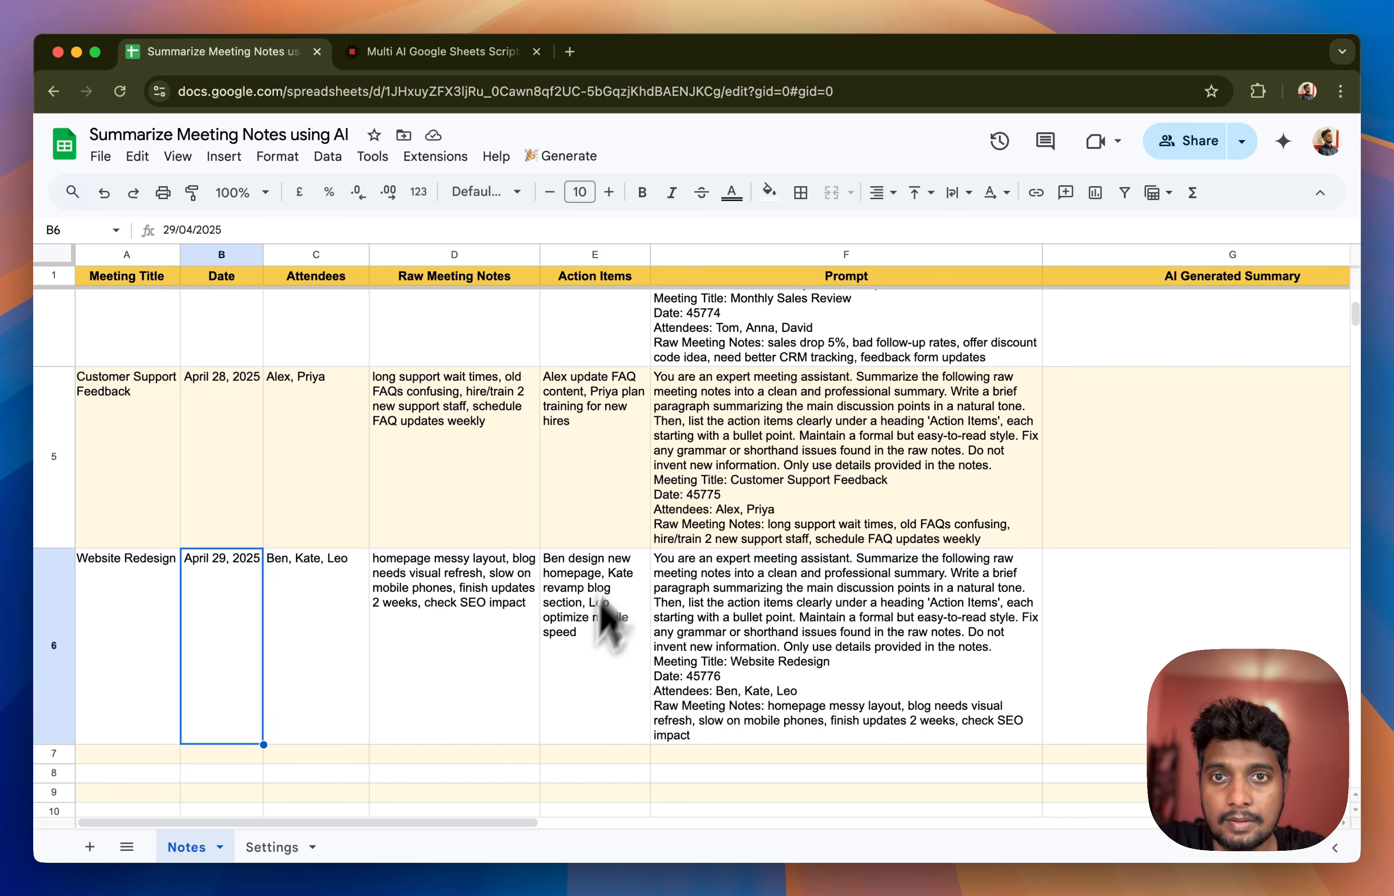
scroll(615, 647, "up", 5)
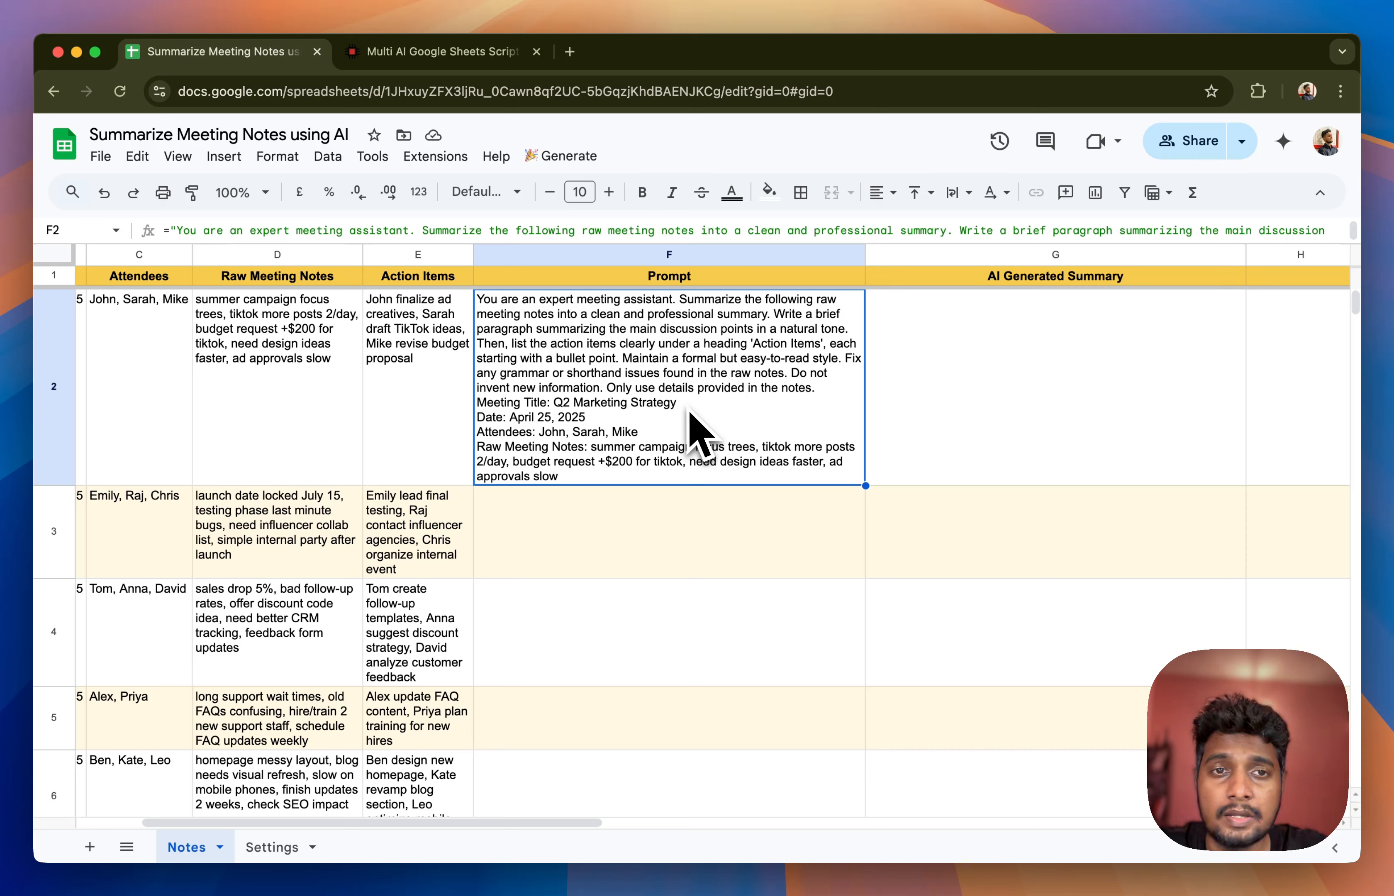
left_click(942, 391)
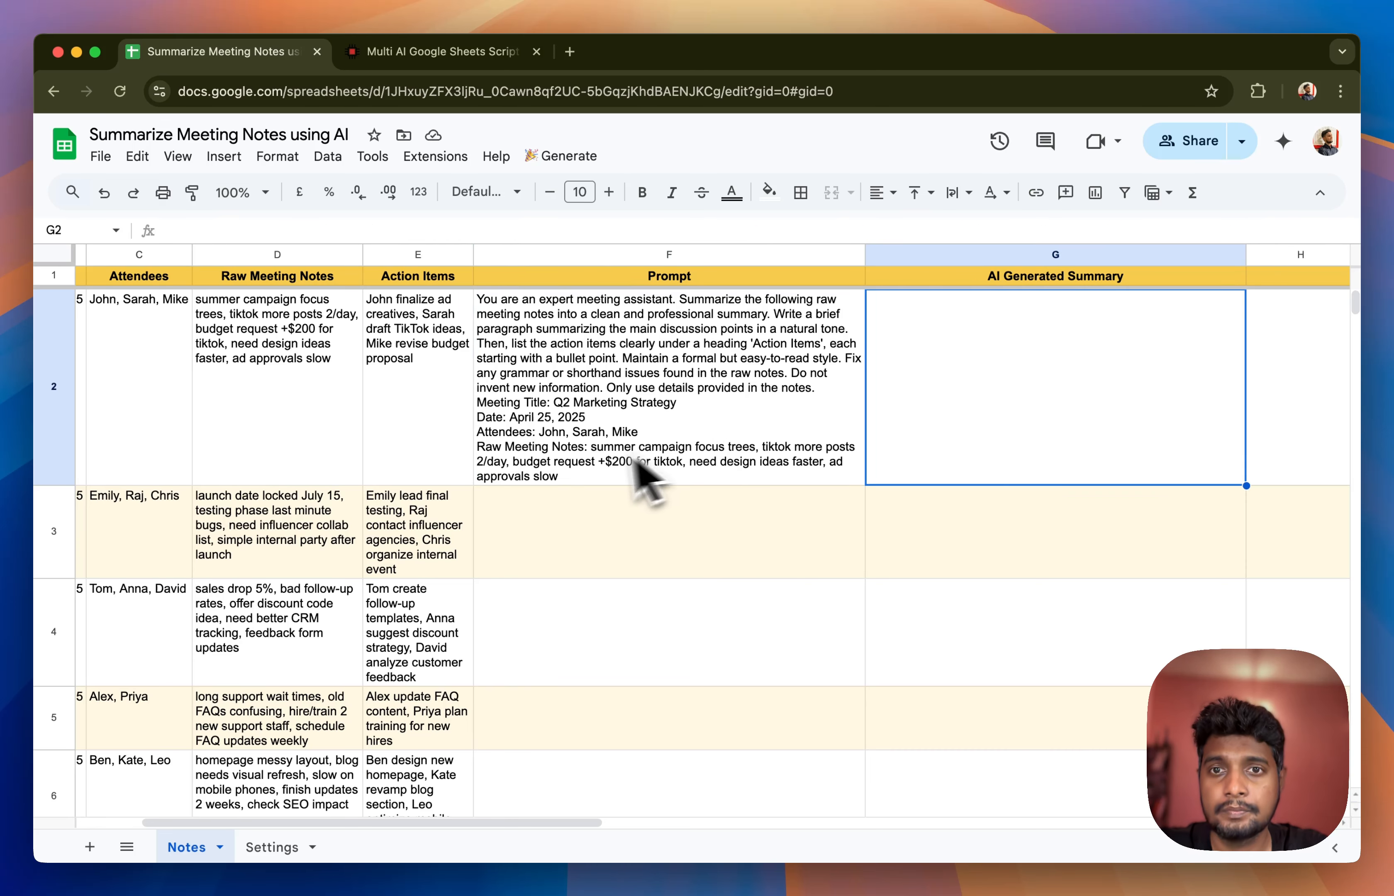
Enlarge the formula bar for F2 and remove the line break after TEXT(B2, "mmmm d, yyyy") so &" follows directly
left_click(586, 457)
left_click_drag(535, 258, 538, 496)
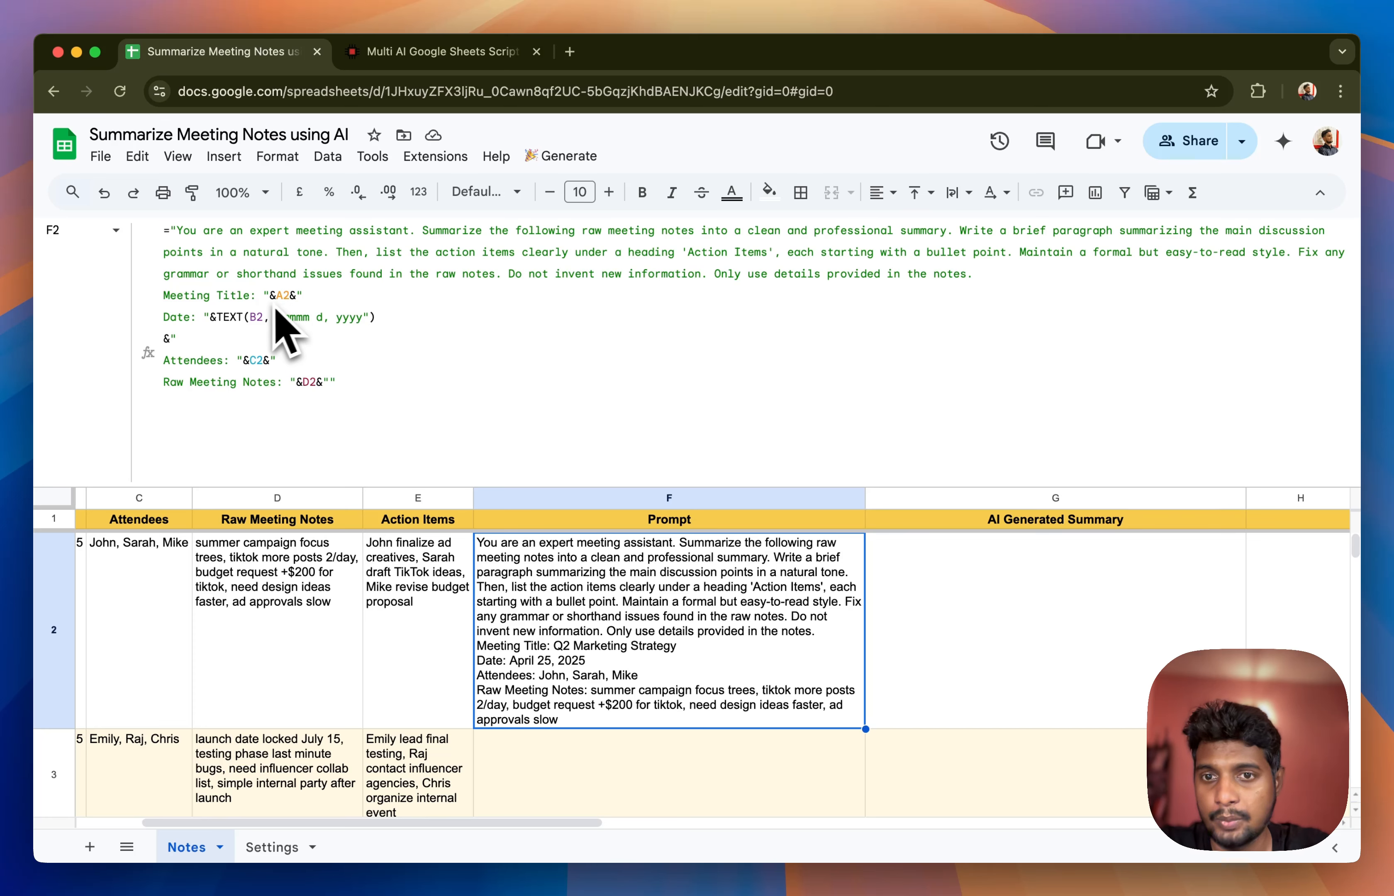
scroll(296, 604, "left", 3)
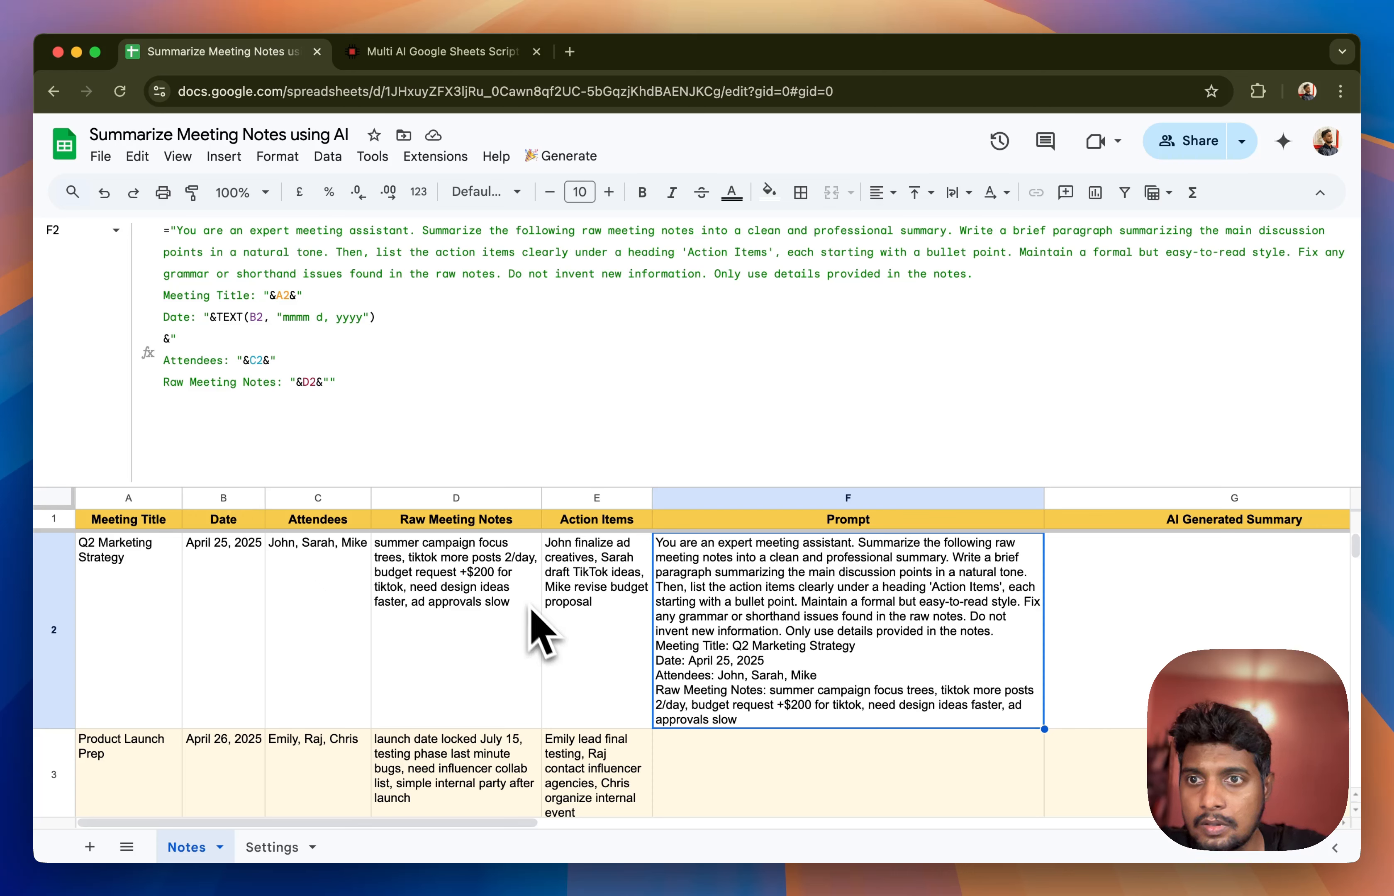
left_click(348, 384)
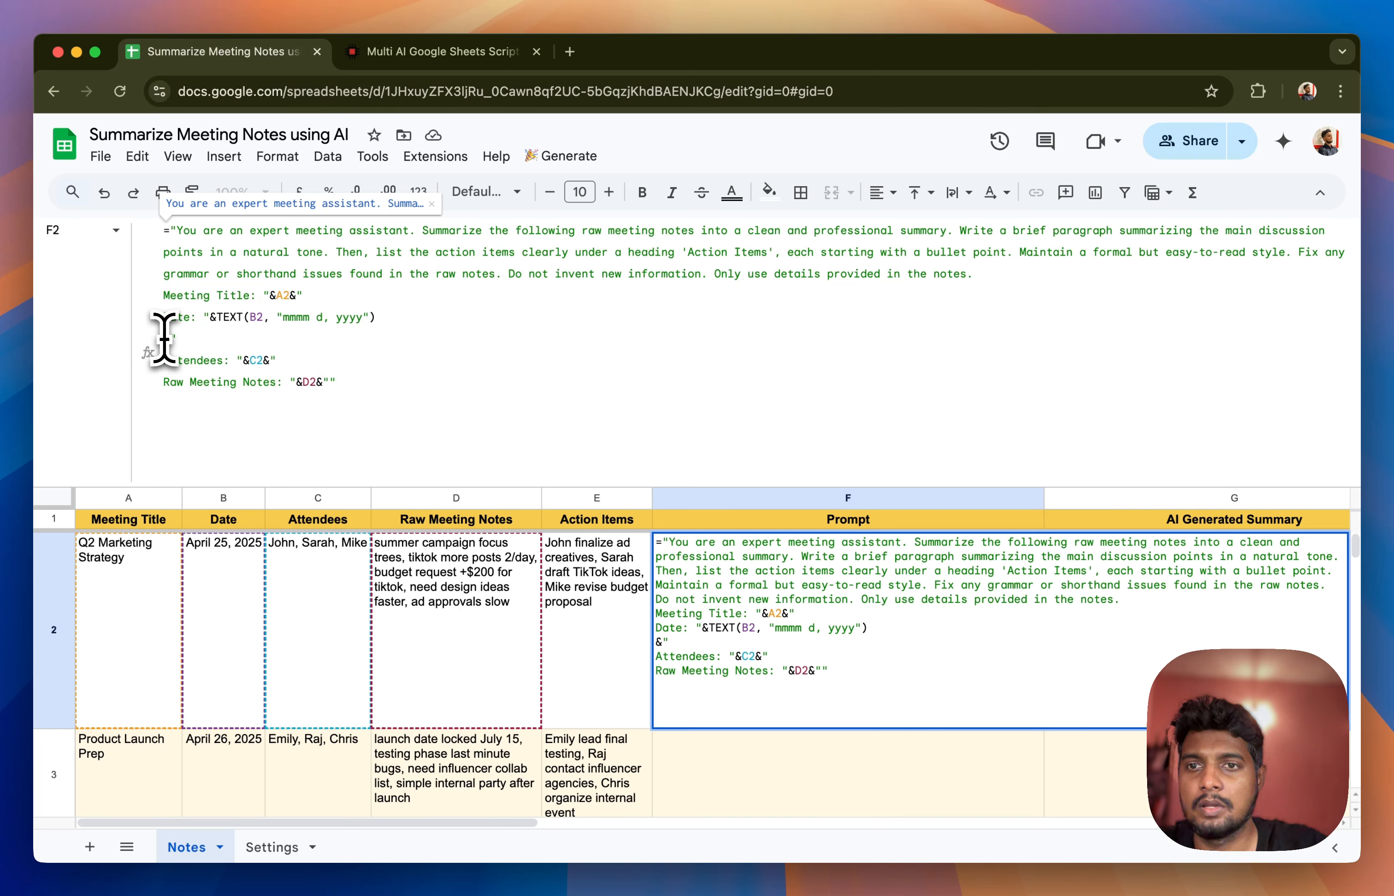
key("BackSpace")
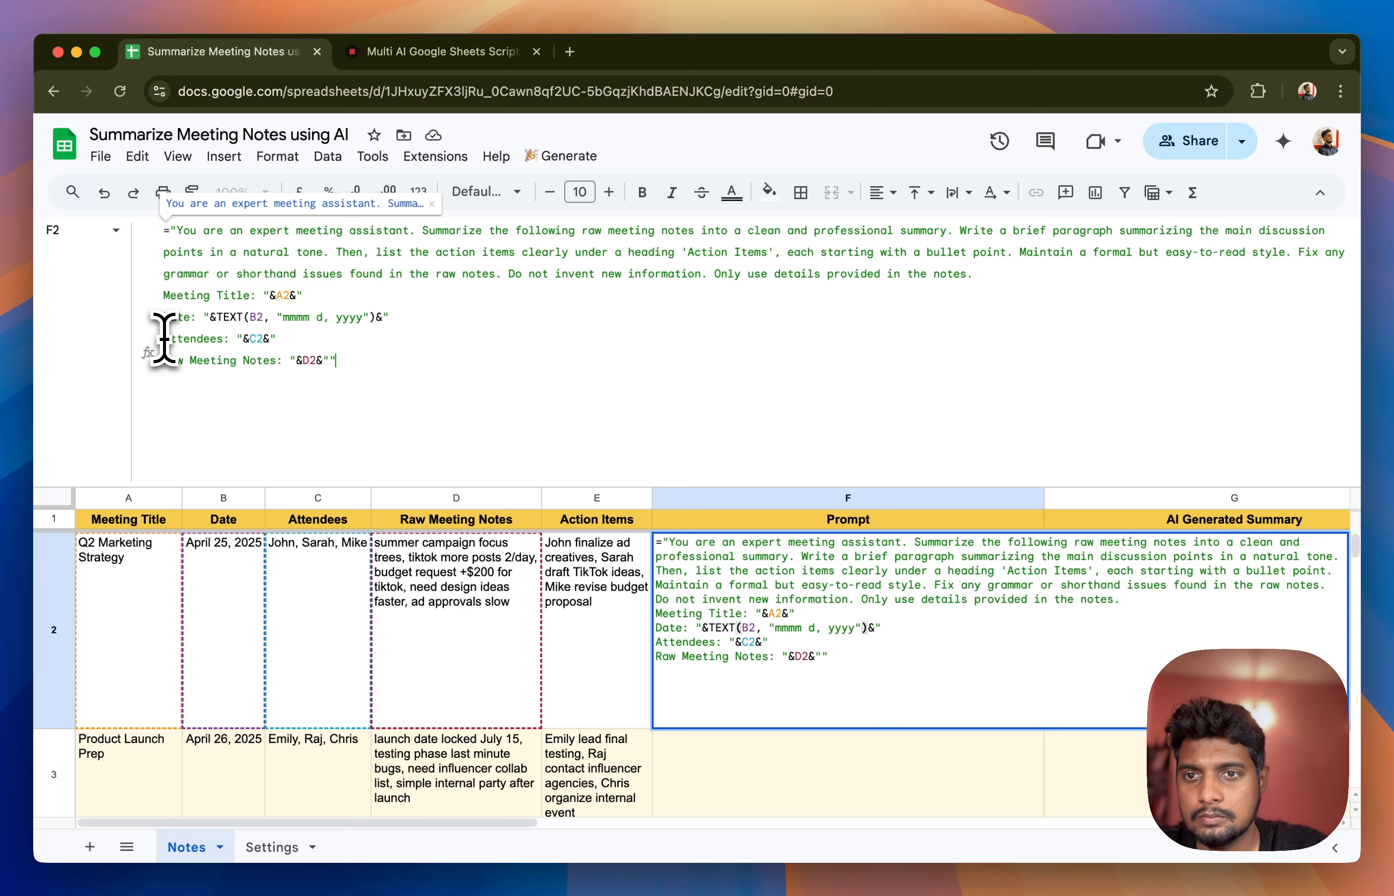
Duplicate the Raw Meeting Notes: "&D2&" line on a new line at the end of the F2 prompt formula
left_click_drag(330, 360, 170, 374)
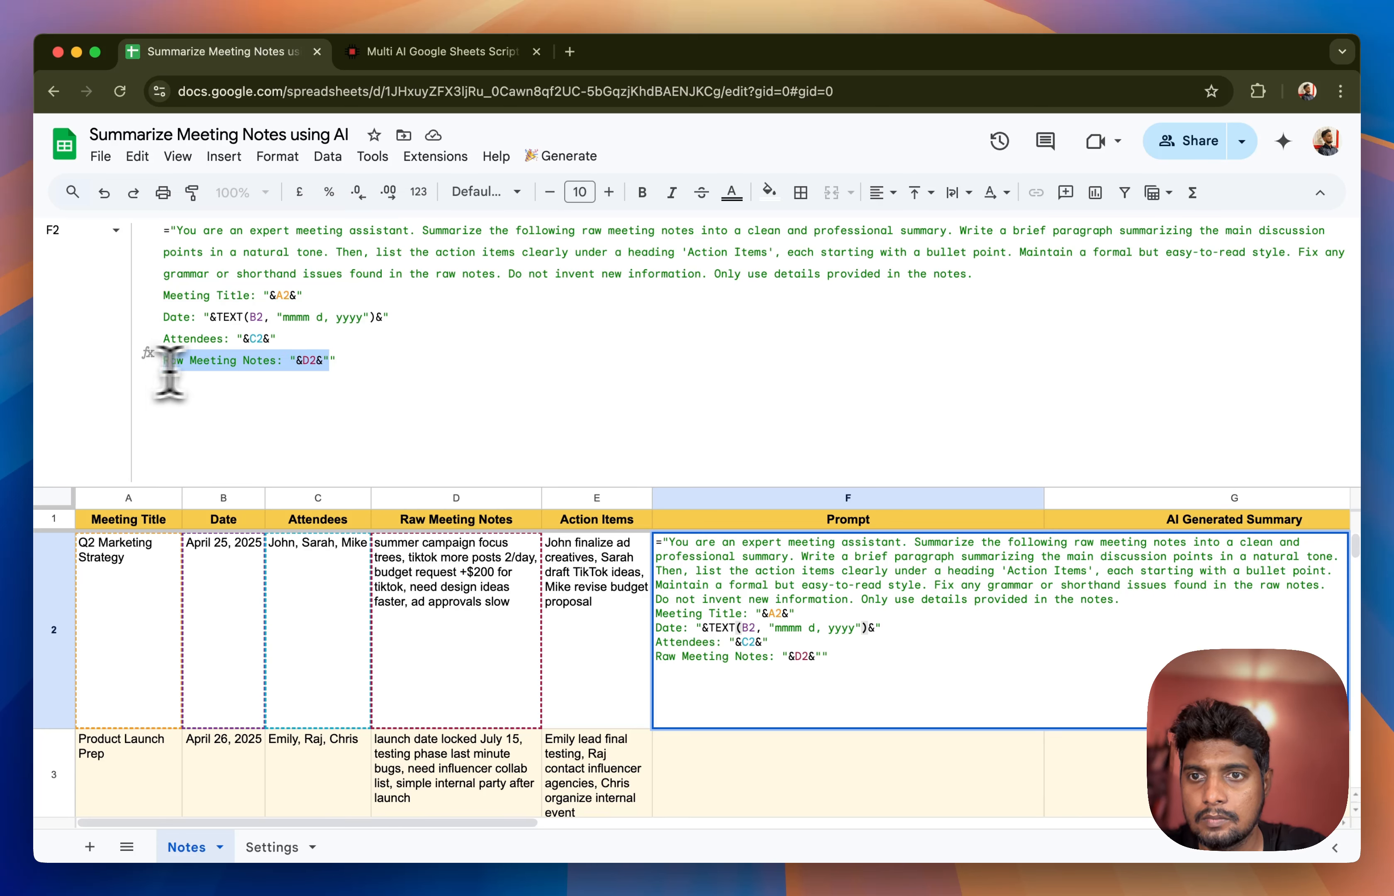
left_click(348, 361)
key("shift+Return")
left_click(709, 615)
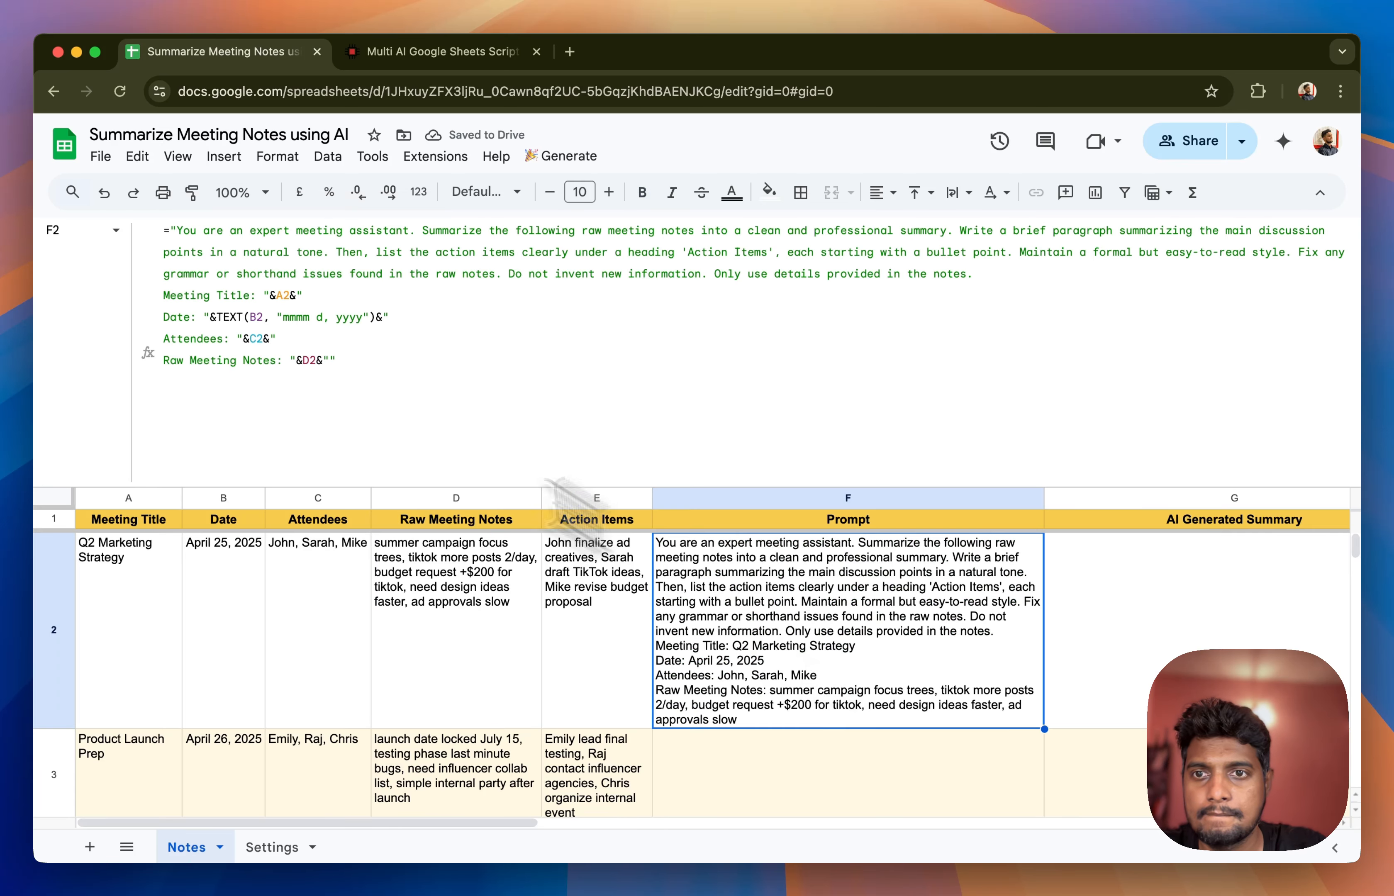
left_click(389, 398)
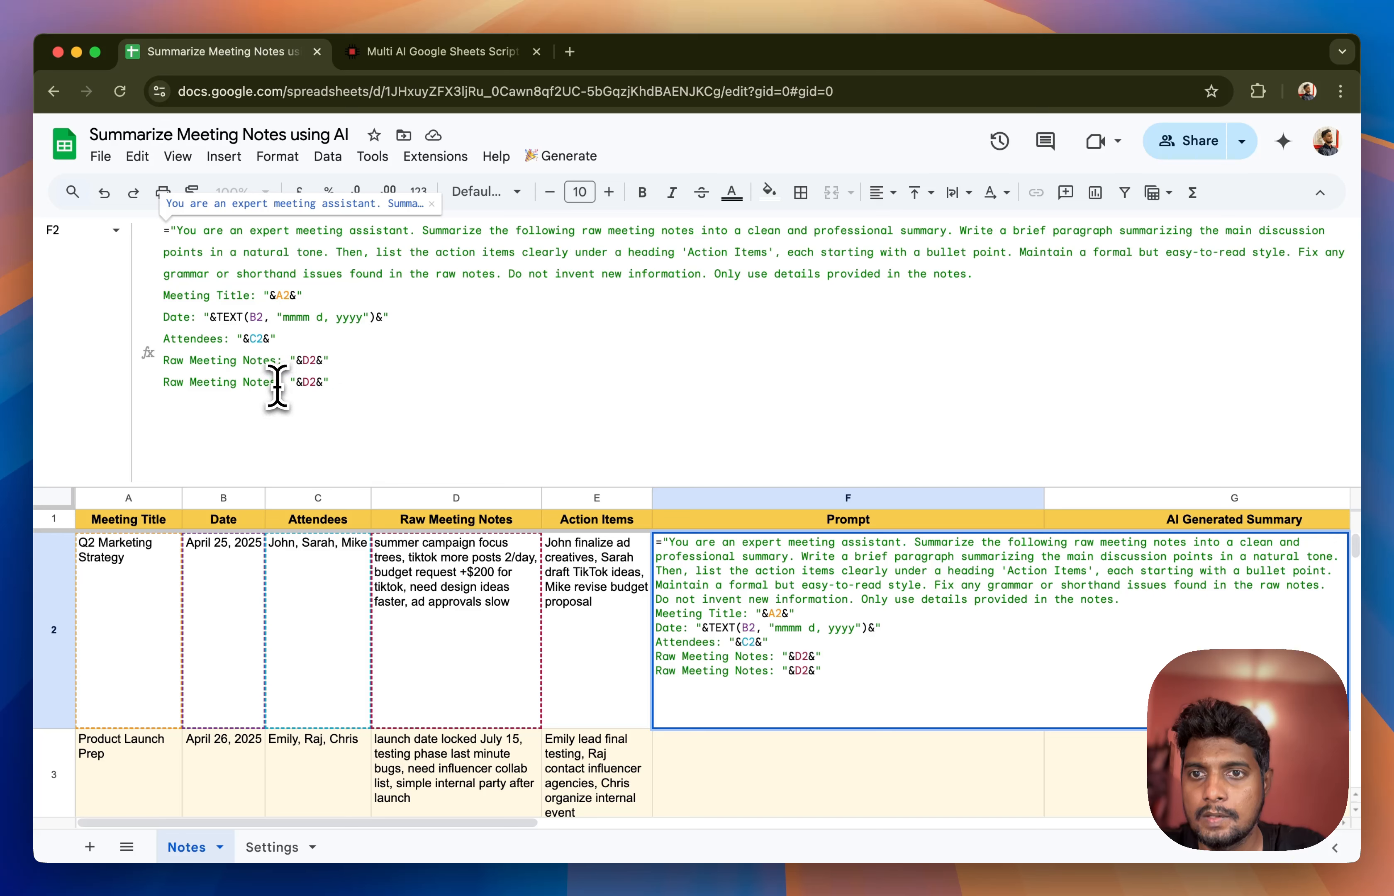
Relabel the duplicated last line of the F2 formula as Action Items, reference E2 in it, and commit the formula
left_click_drag(274, 382, 165, 384)
type("A")
type("ction Items")
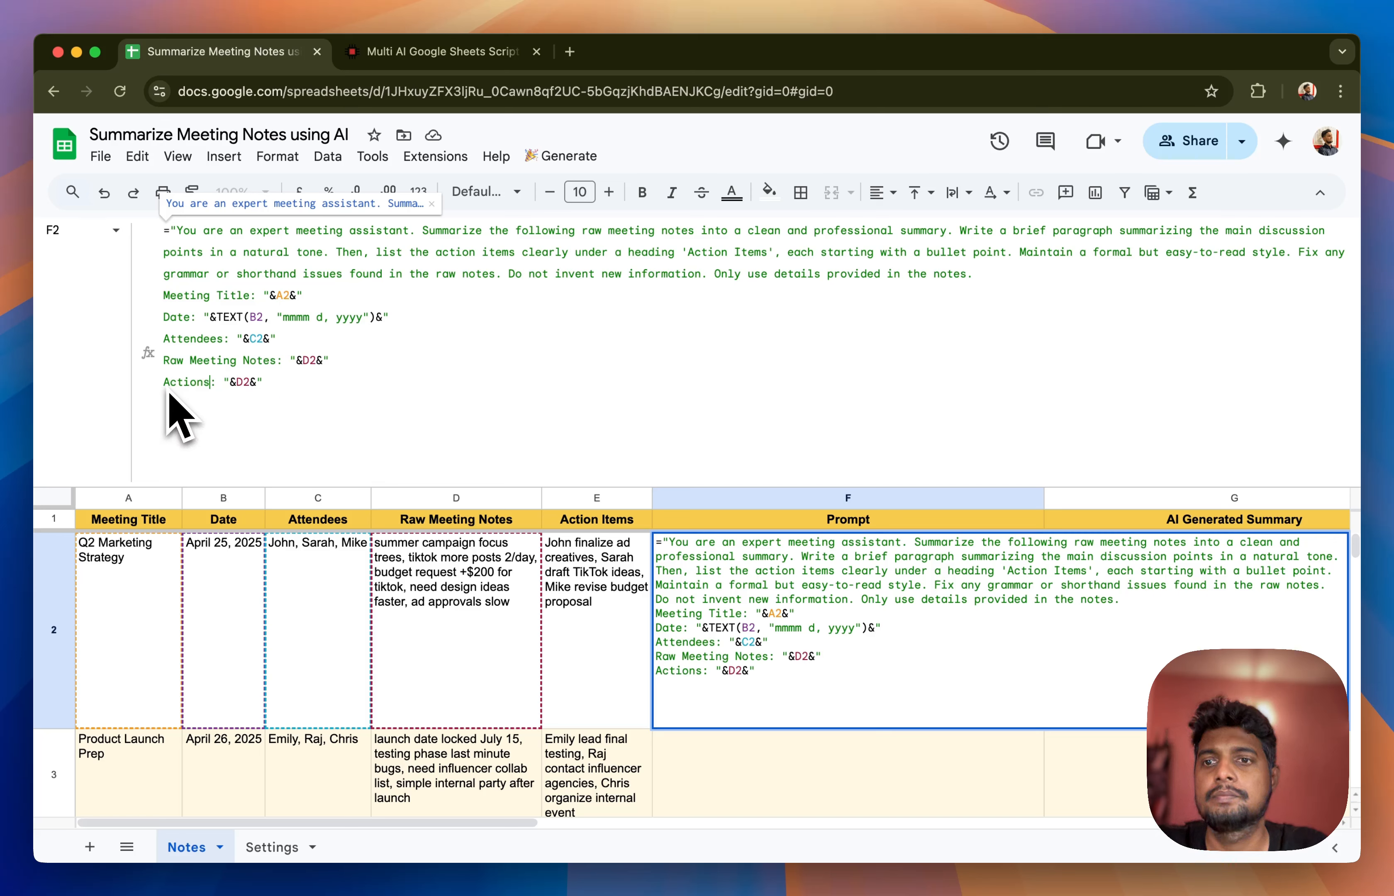
key("BackSpace")
type("Items")
double_click(278, 382)
type("E2&")
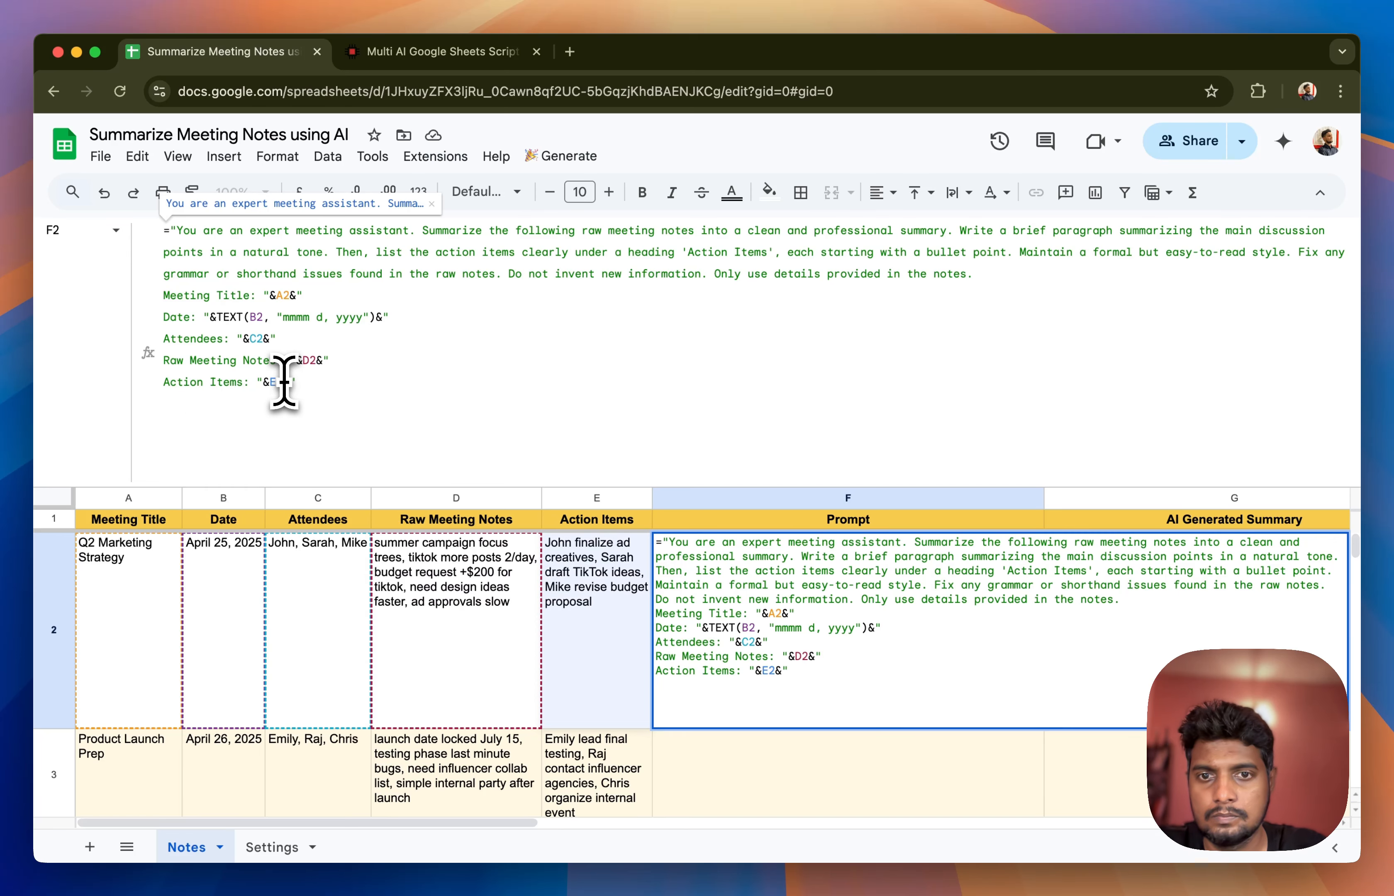
type("\"")
key("Return")
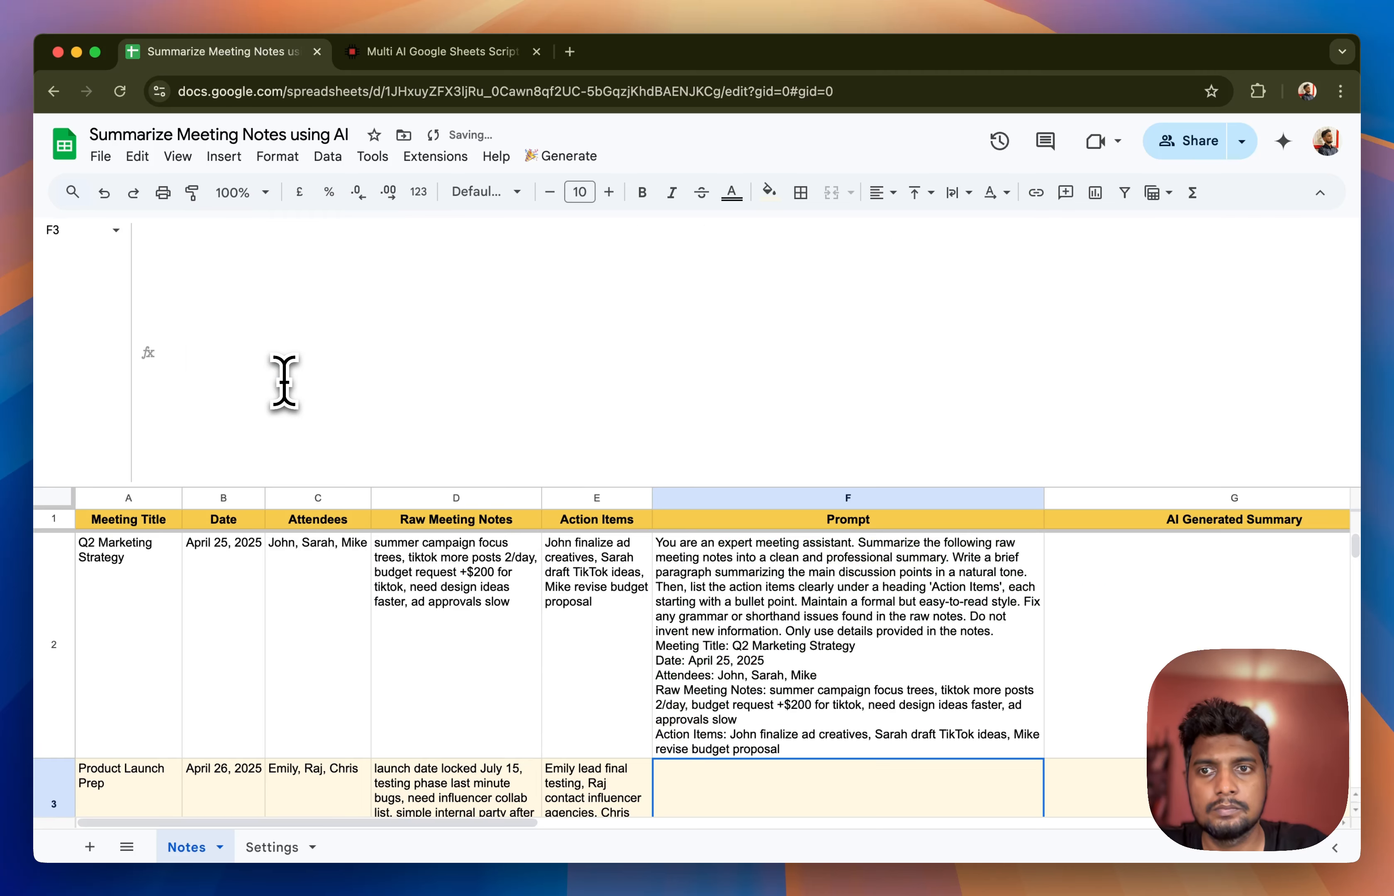
Check the updated prompt in F2 and shrink the formula bar back to a single line
key("Up")
scroll(762, 674, "down", 1)
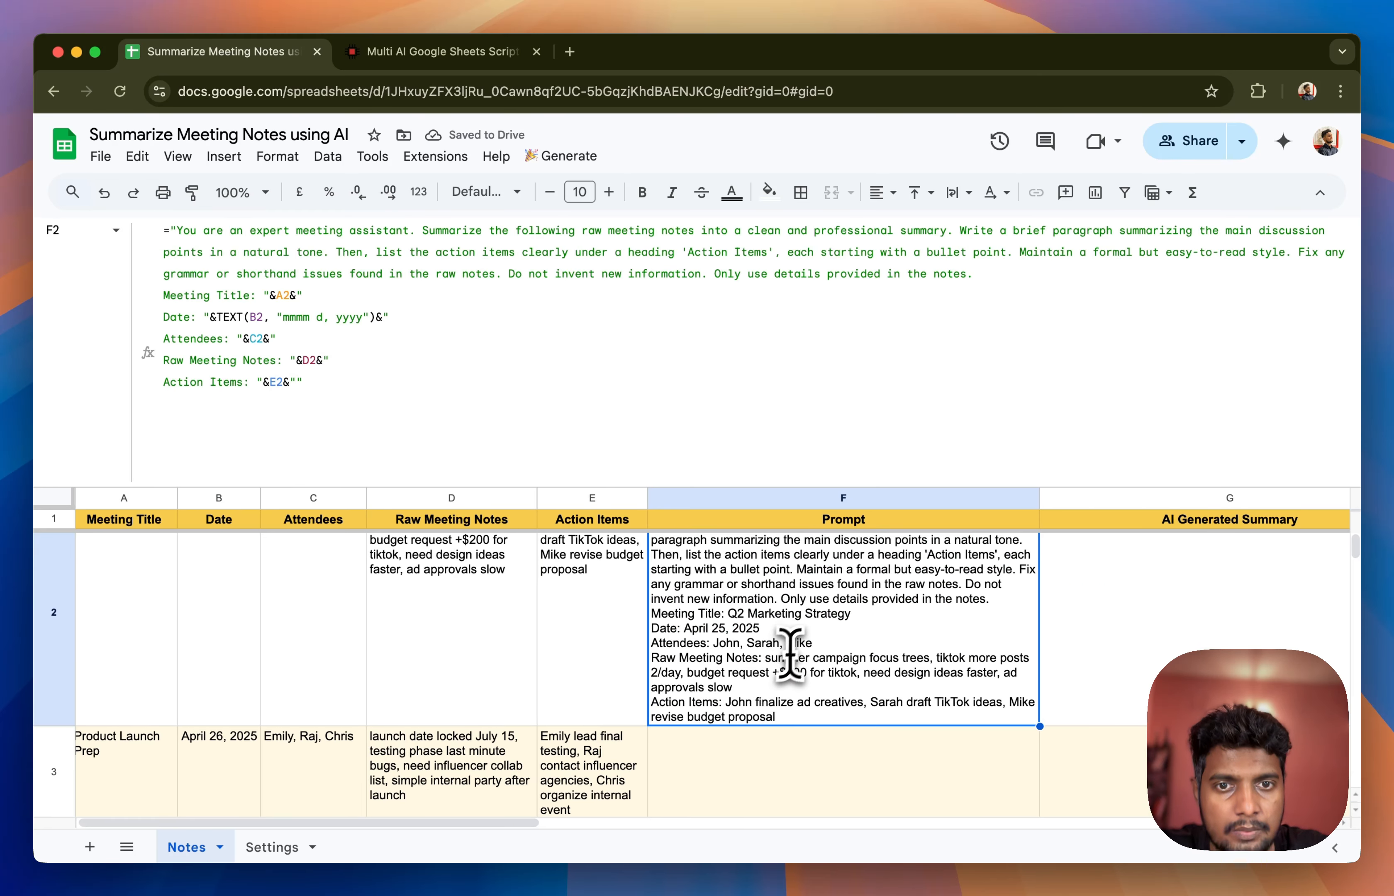
scroll(794, 639, "up", 1)
left_click_drag(747, 487, 747, 4)
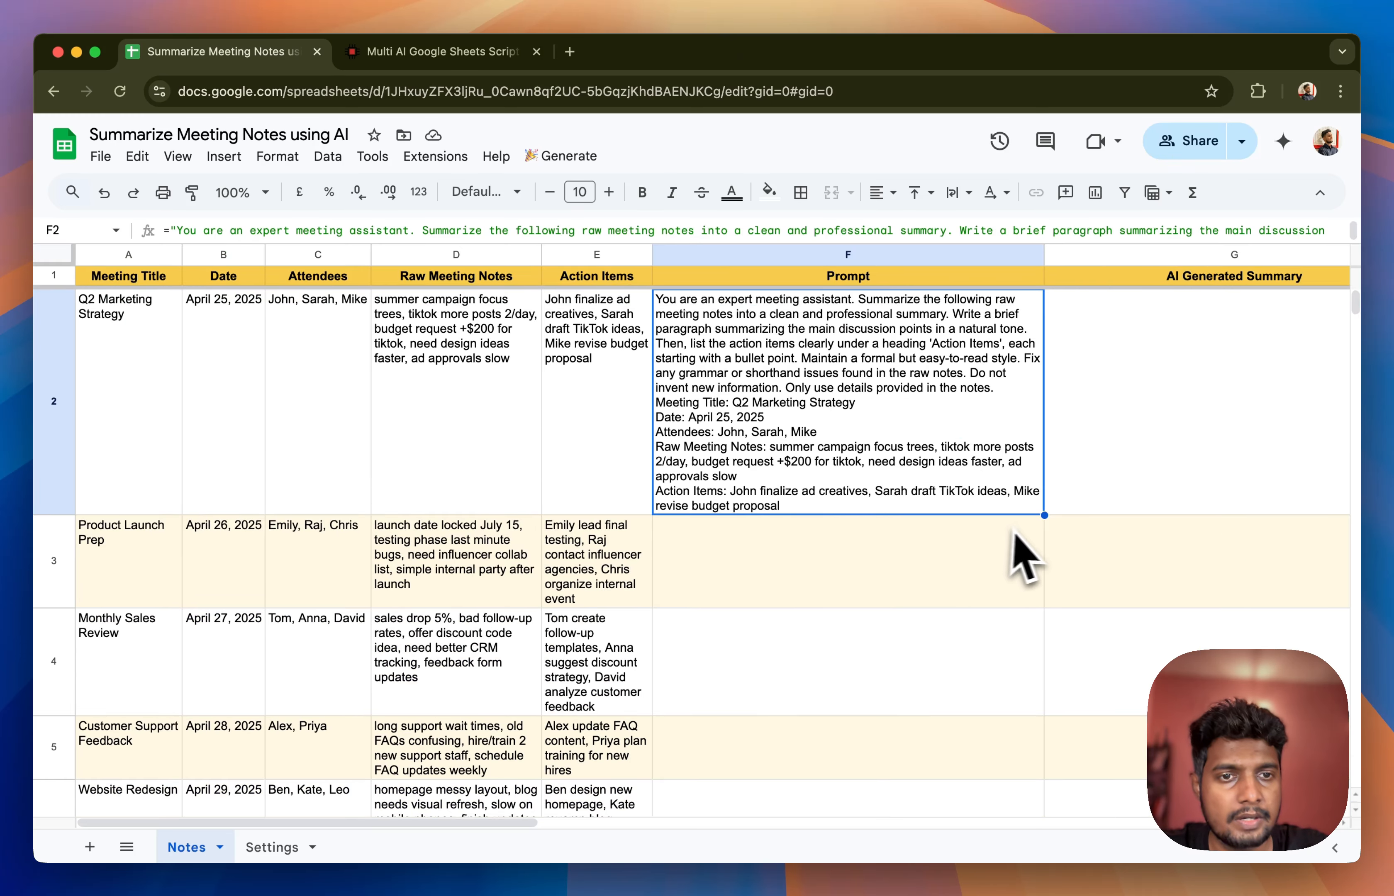
Fill the F2 prompt formula down through F6 and check the prompts for the other meetings
scroll(969, 823, "down", 5)
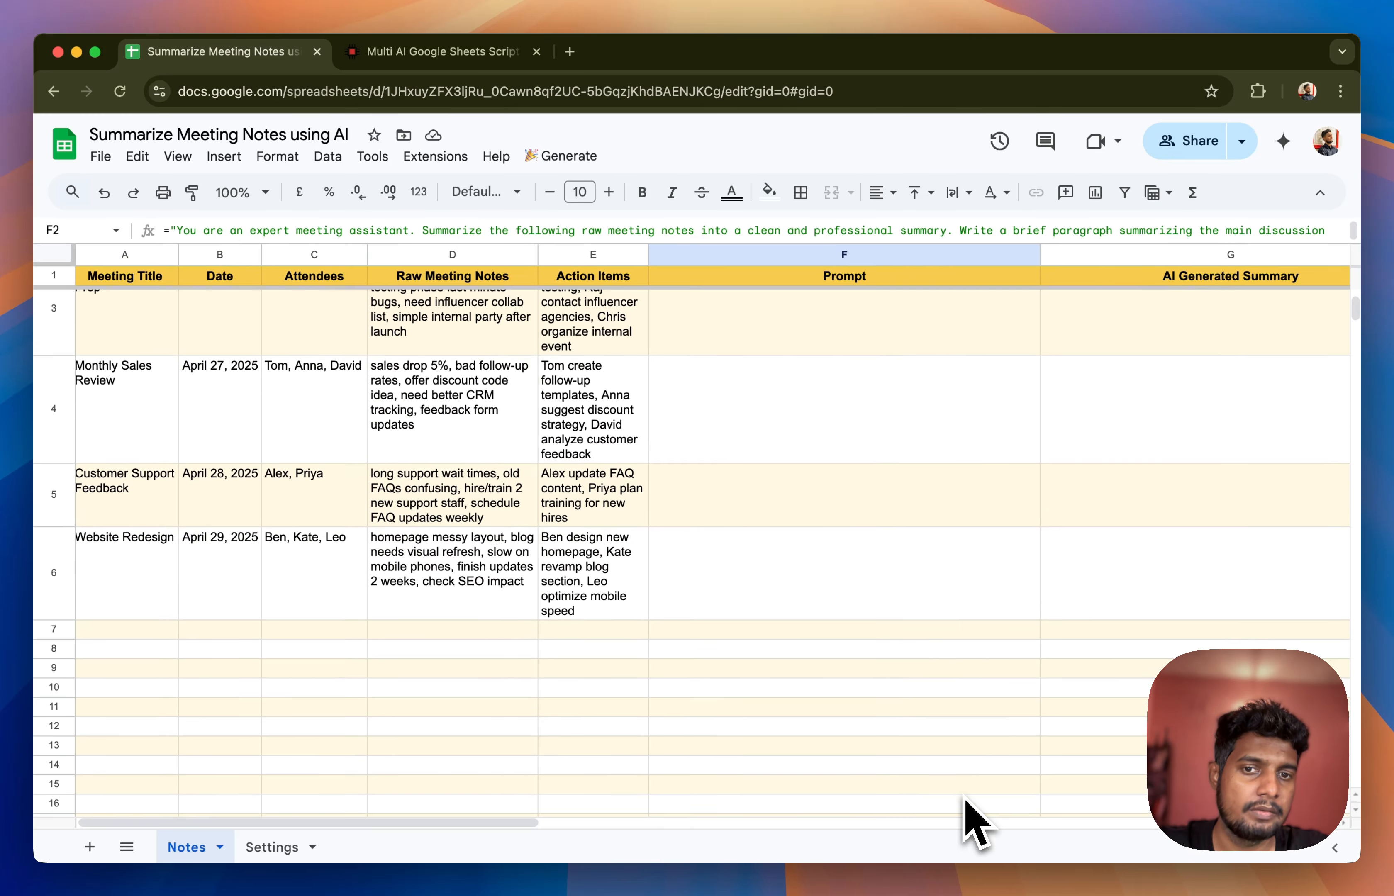
scroll(834, 654, "up", 1)
scroll(826, 655, "up", 2)
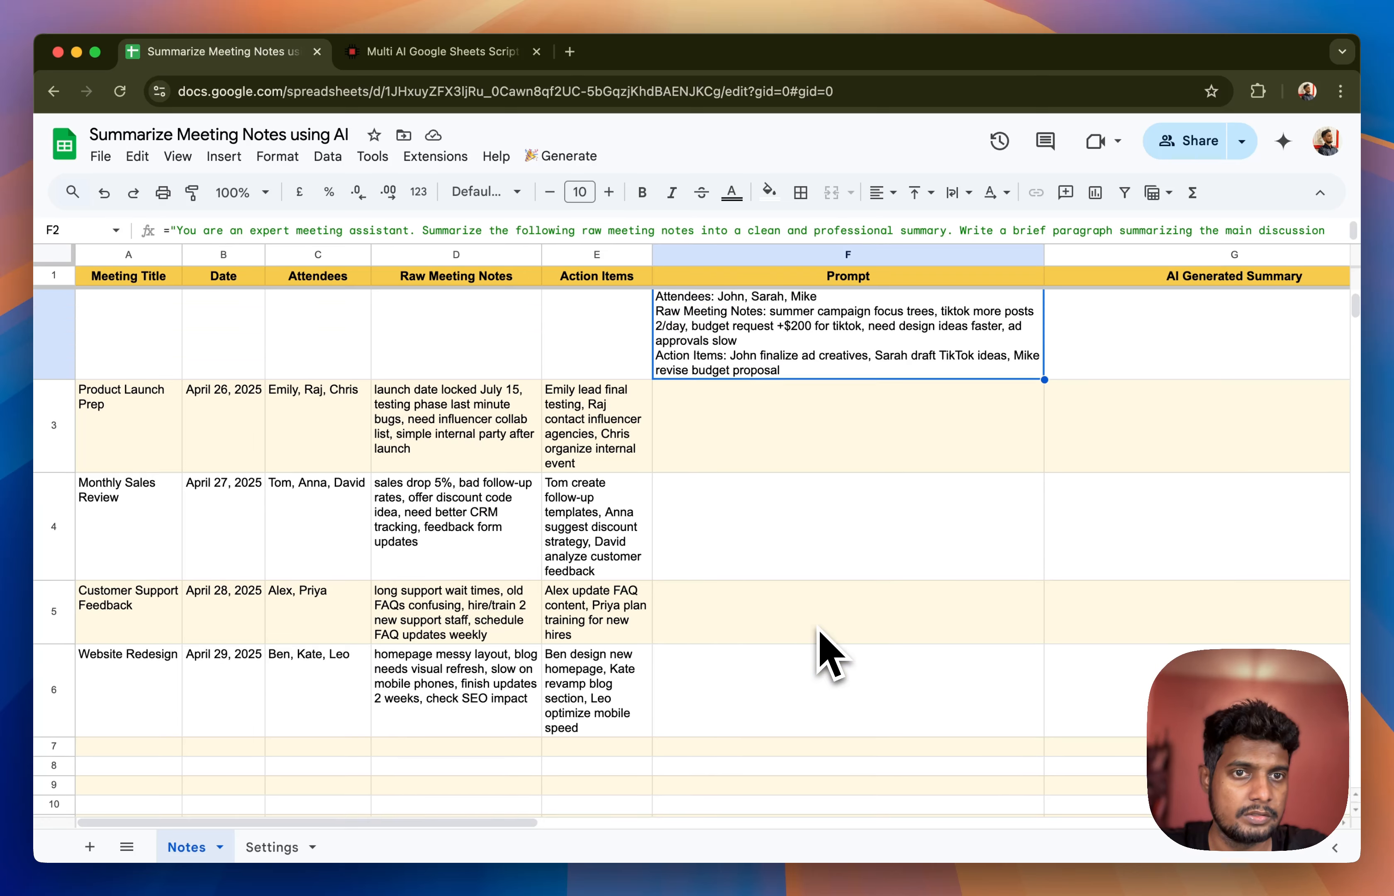
left_click_drag(1044, 379, 1029, 716)
left_click(860, 571)
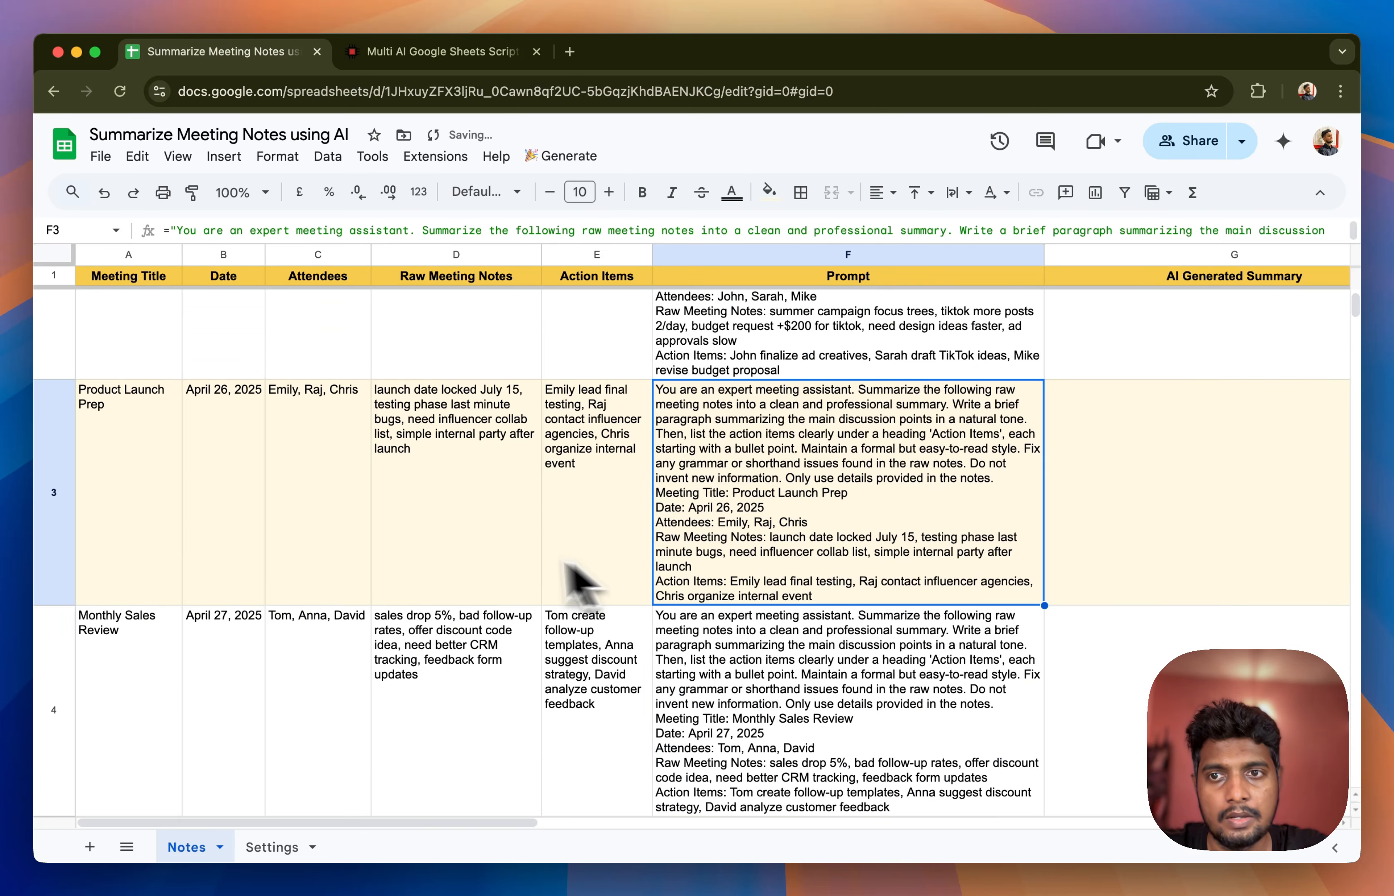
scroll(478, 551, "up", 1)
scroll(1049, 499, "down", 6)
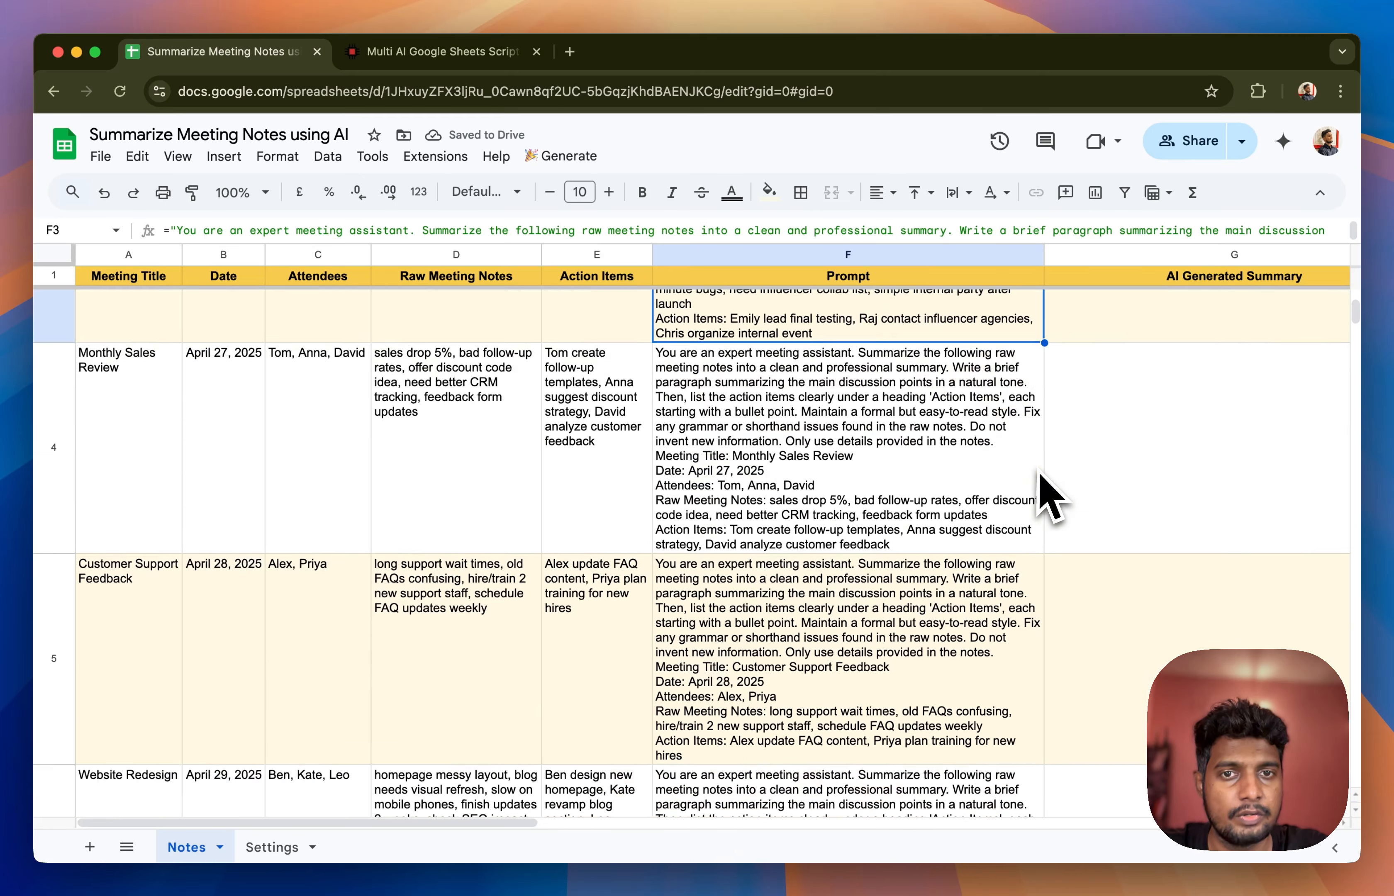
scroll(1049, 500, "up", 8)
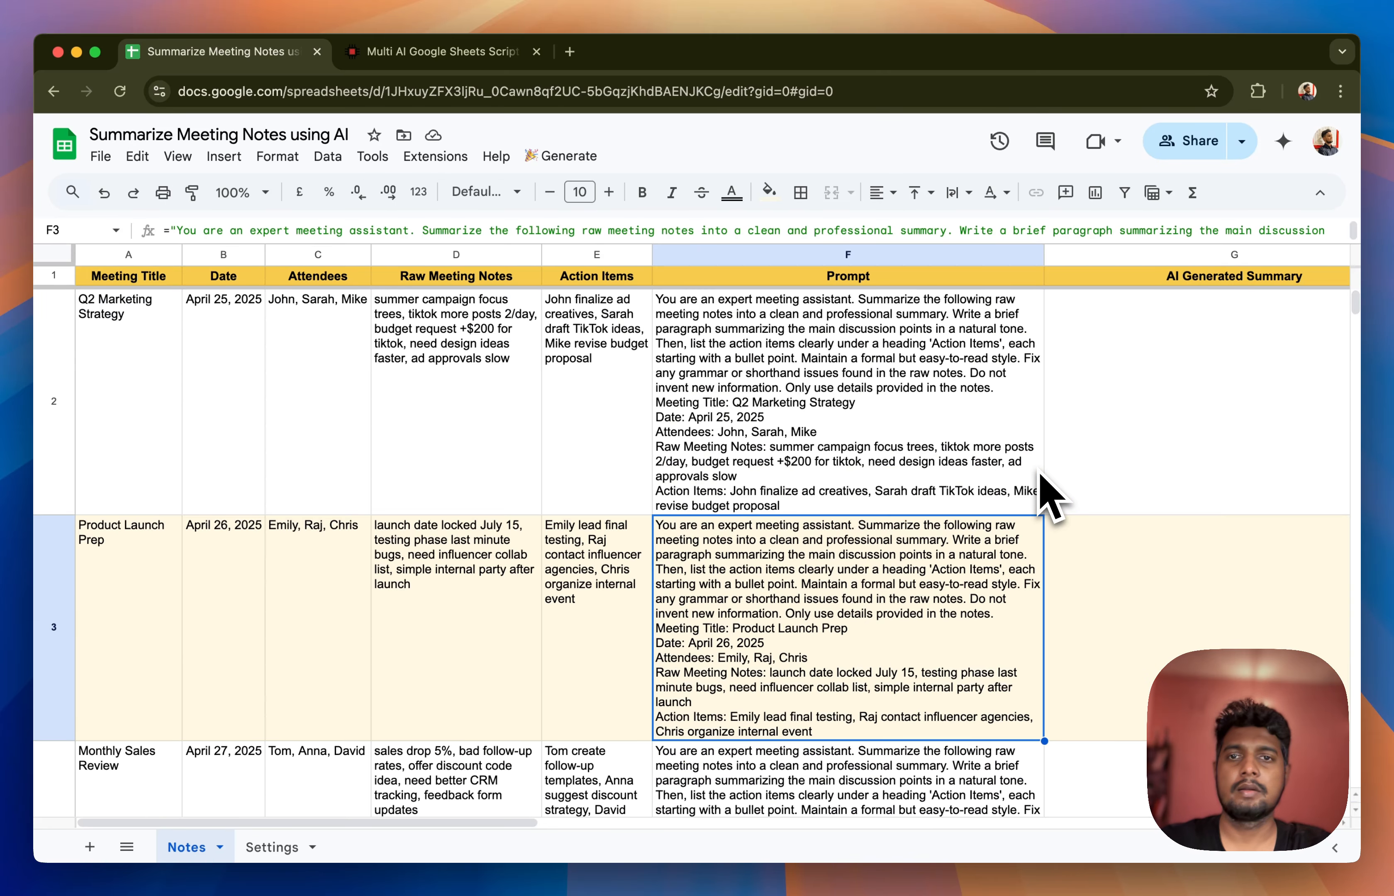
Open the spreadsheet's Apps Script project to view its Code.gs script, and close it again
left_click(447, 157)
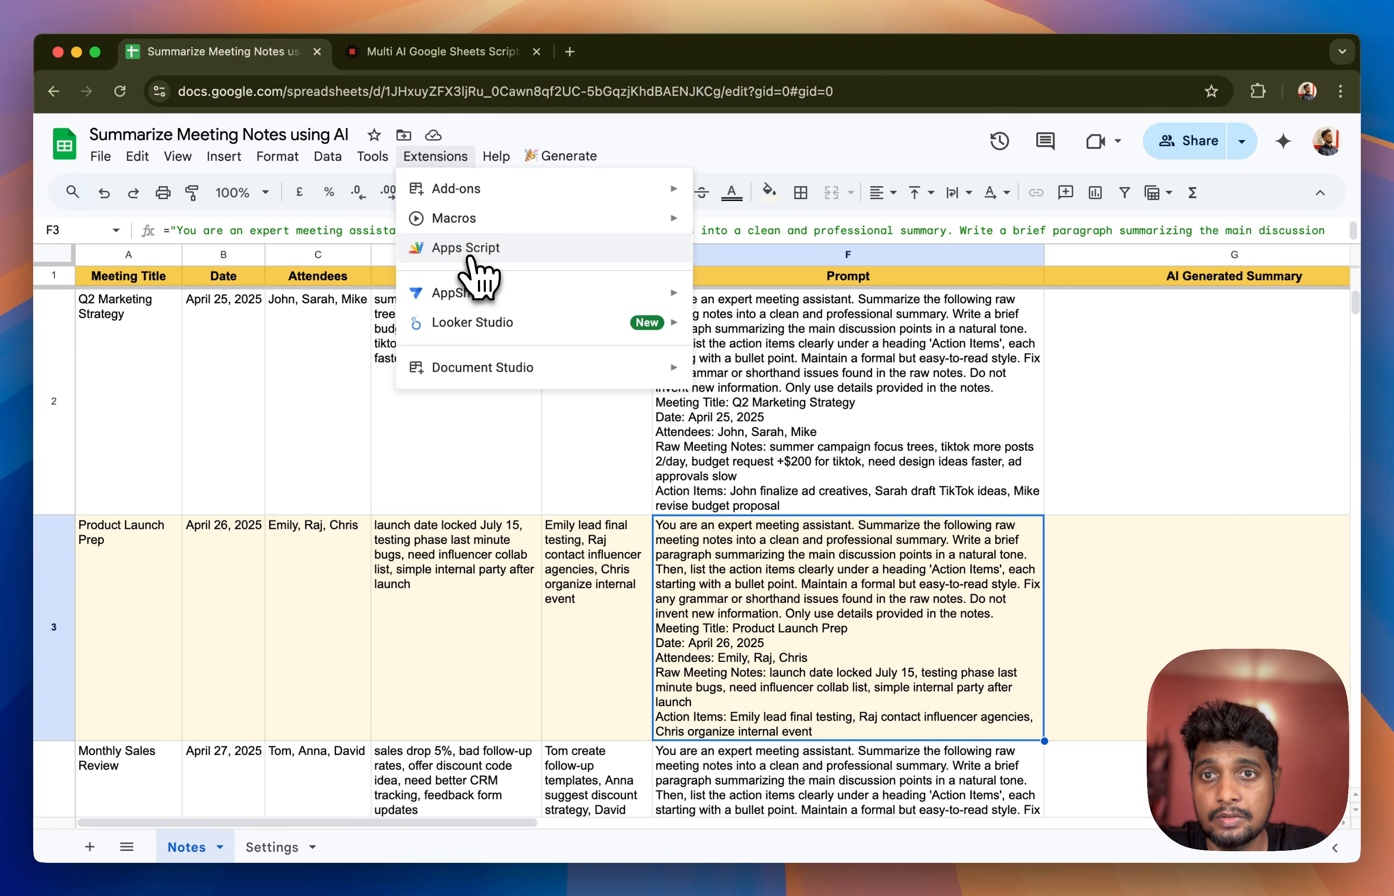
left_click(476, 275)
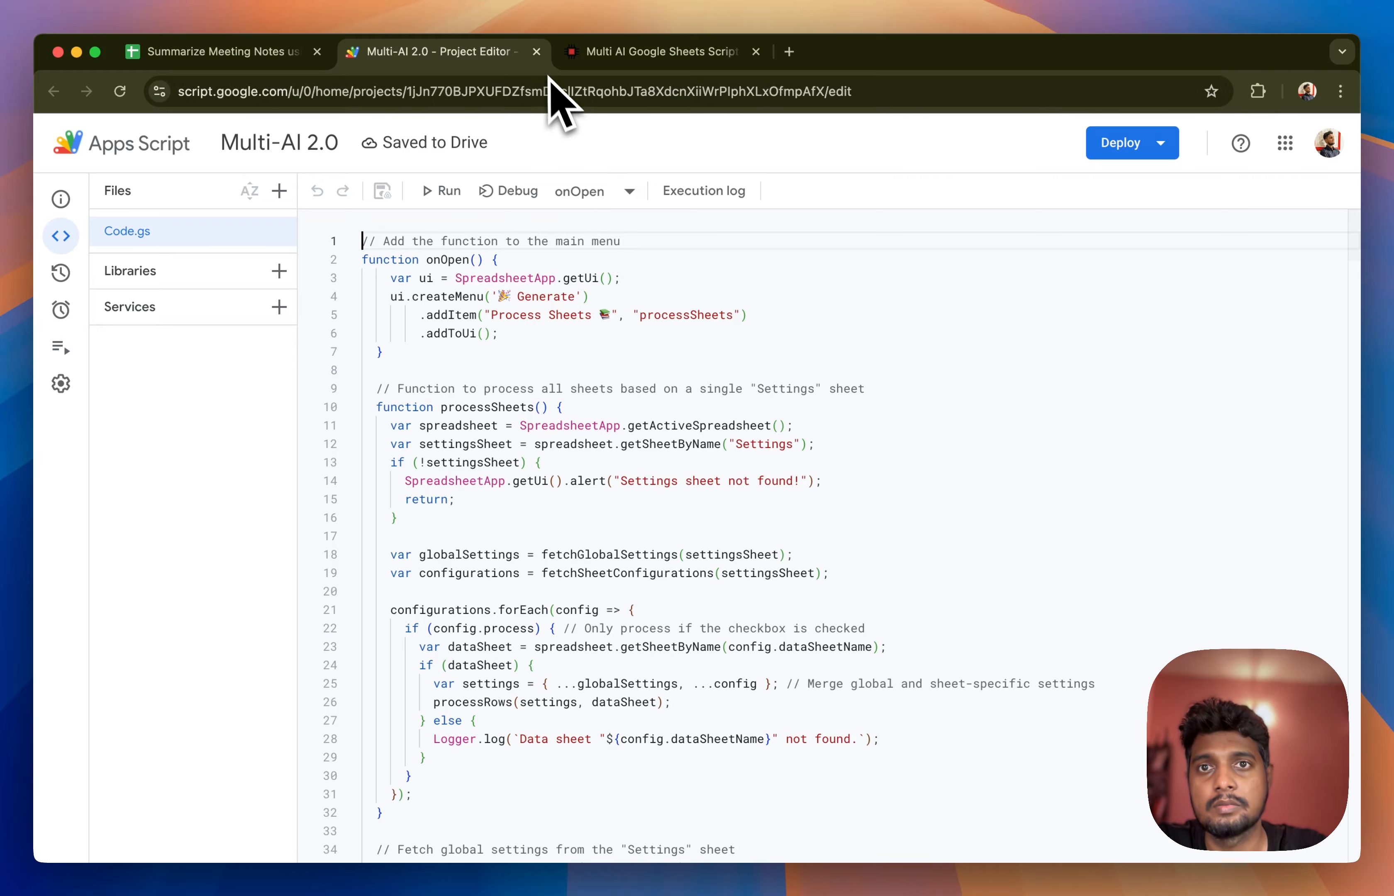
left_click(537, 53)
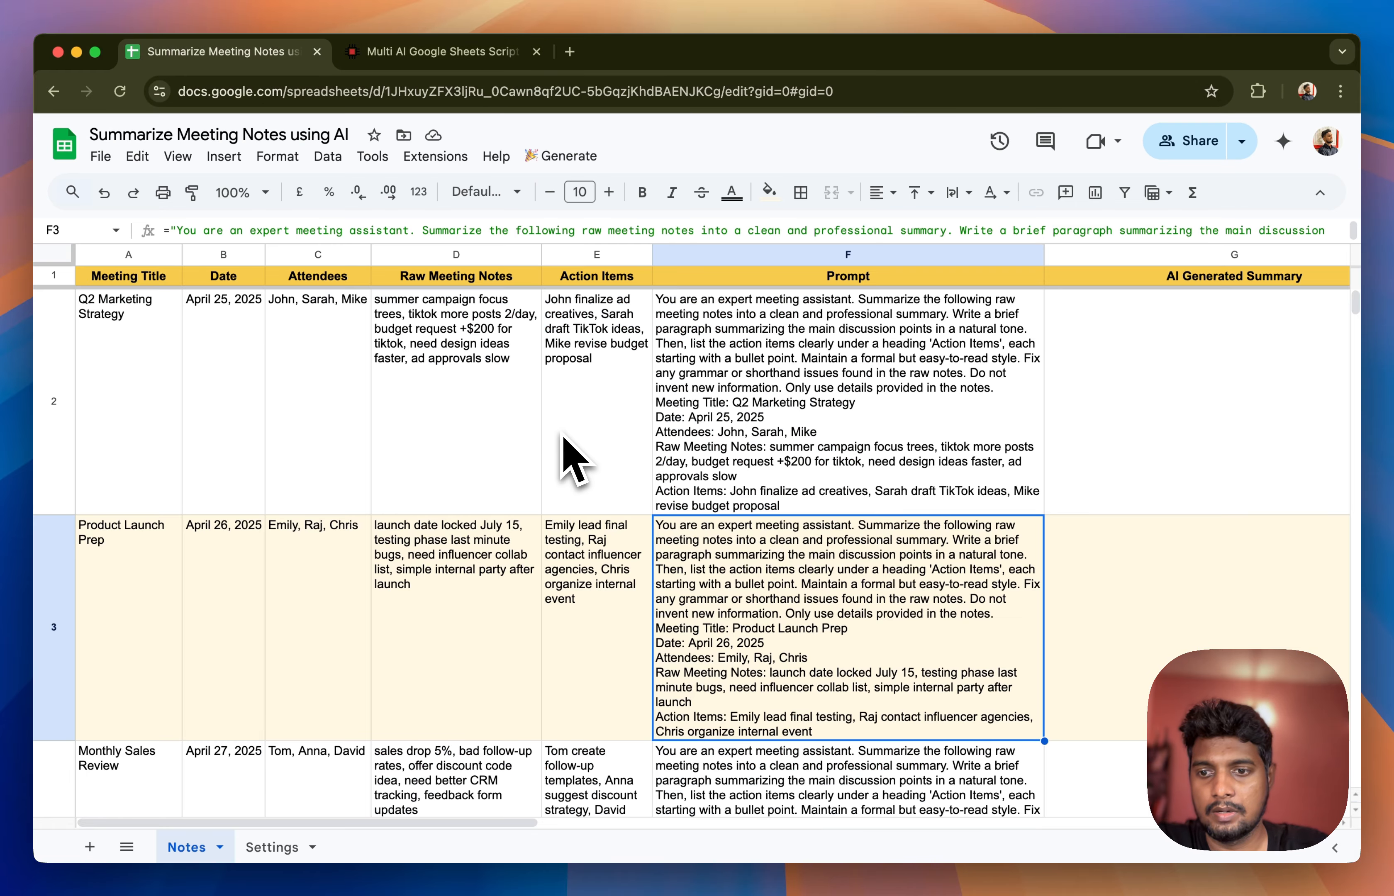
Open the Settings sheet and examine the global settings for each AI engine, including API key, temperature, max tokens and system prompt
left_click(261, 847)
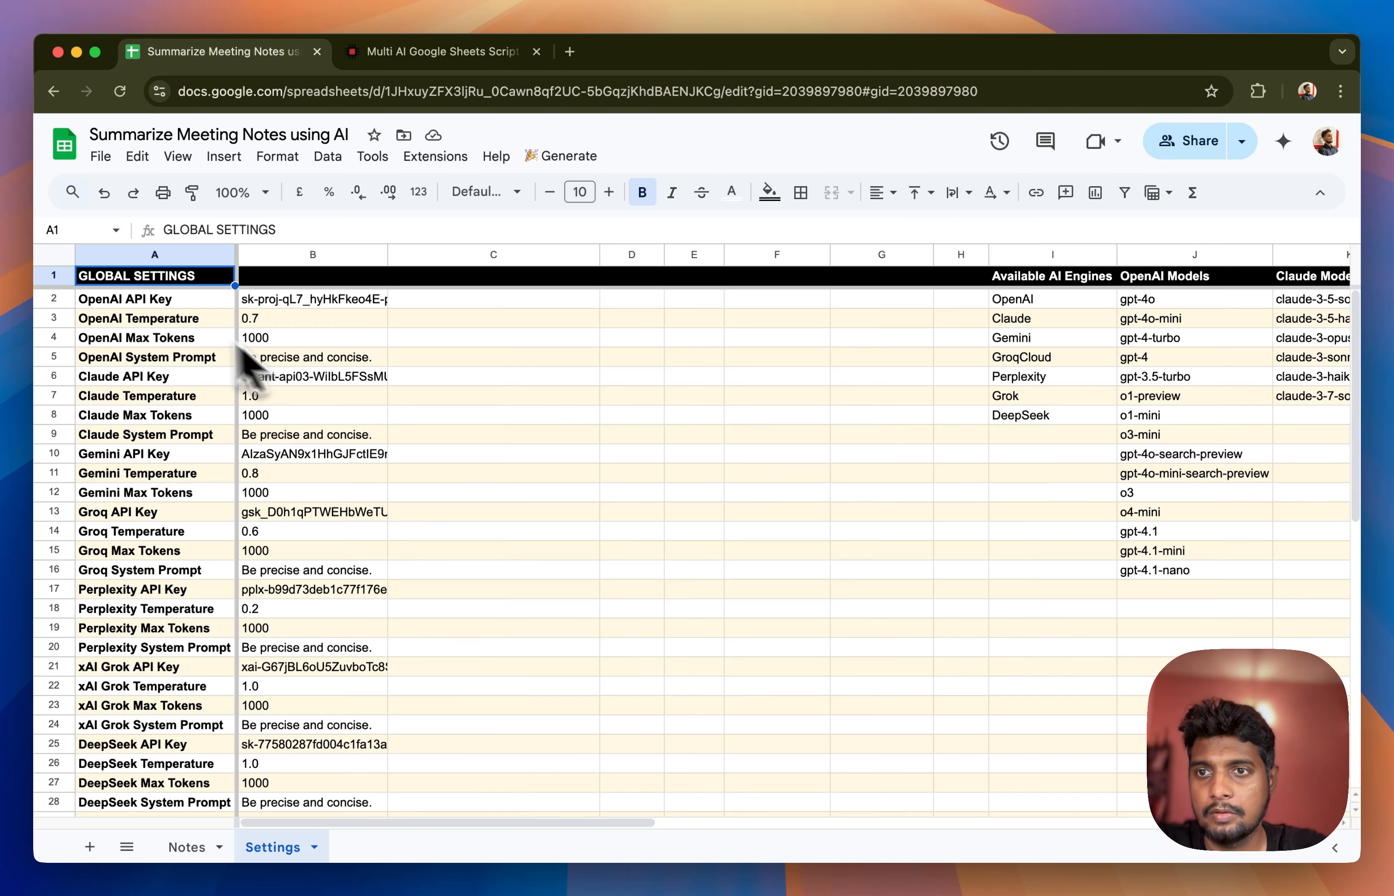
left_click(158, 301)
left_click_drag(154, 304, 159, 391)
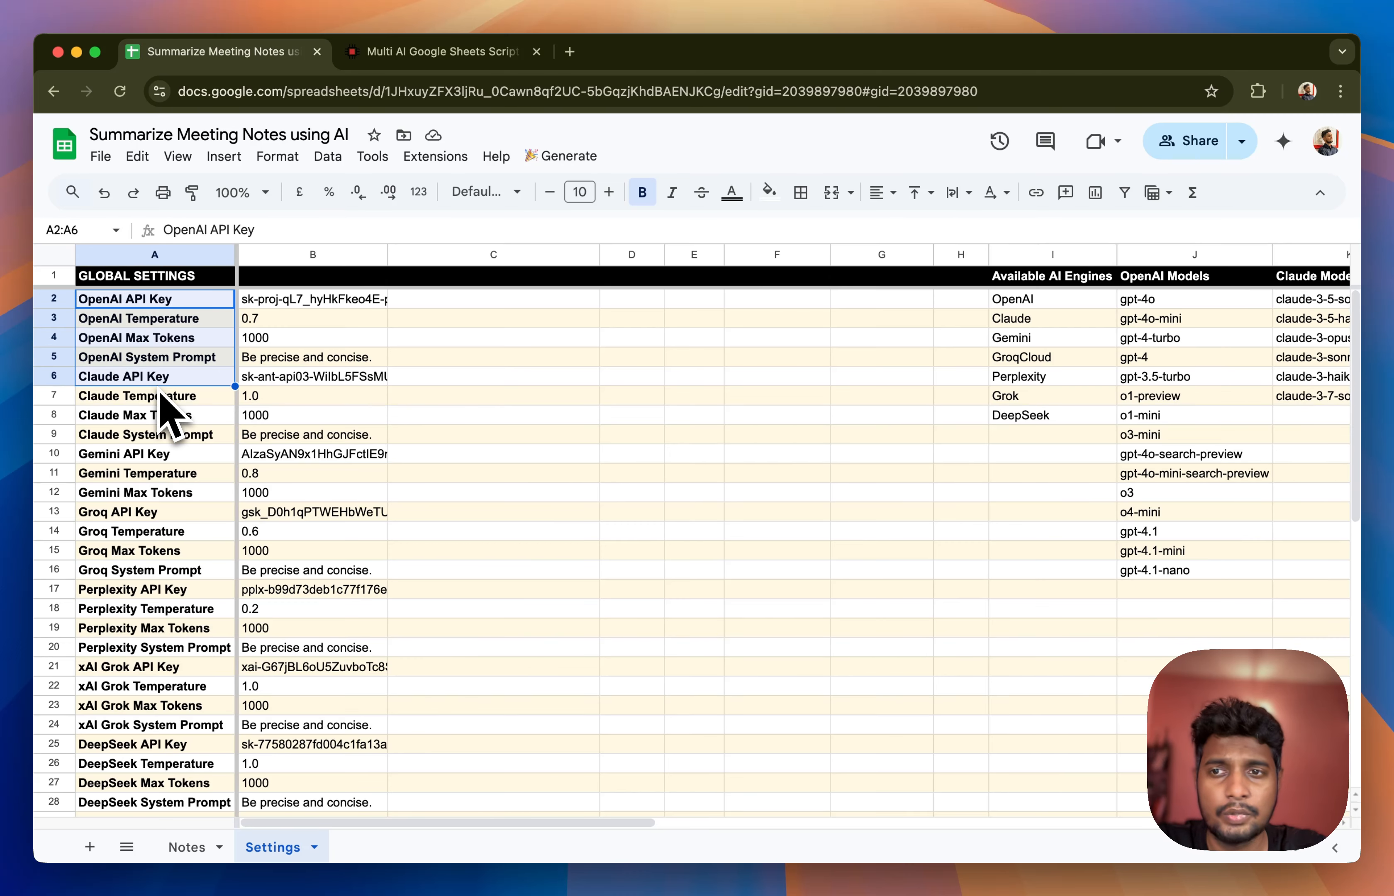
left_click(131, 324)
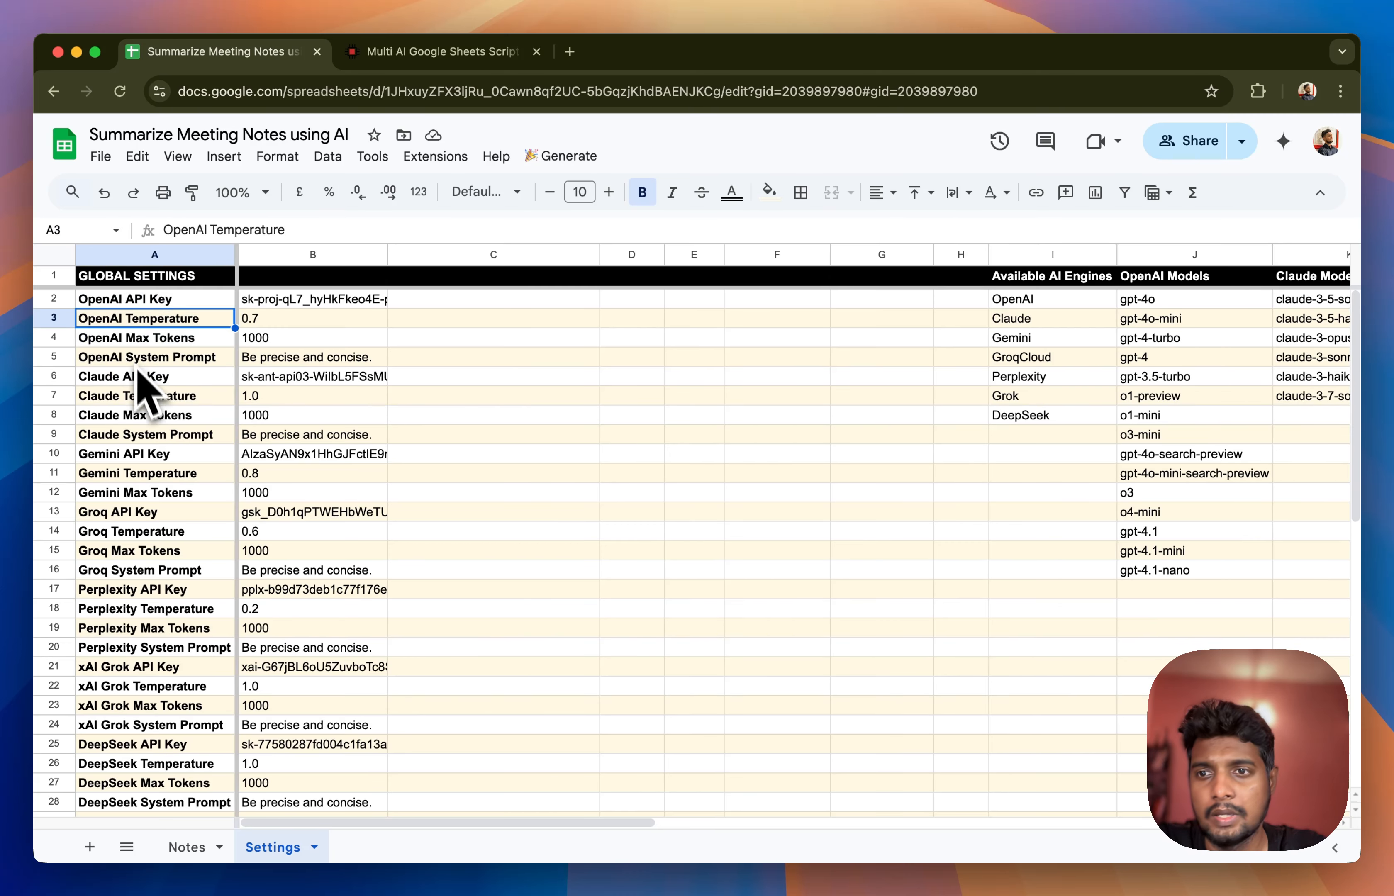
scroll(138, 516, "down", 1)
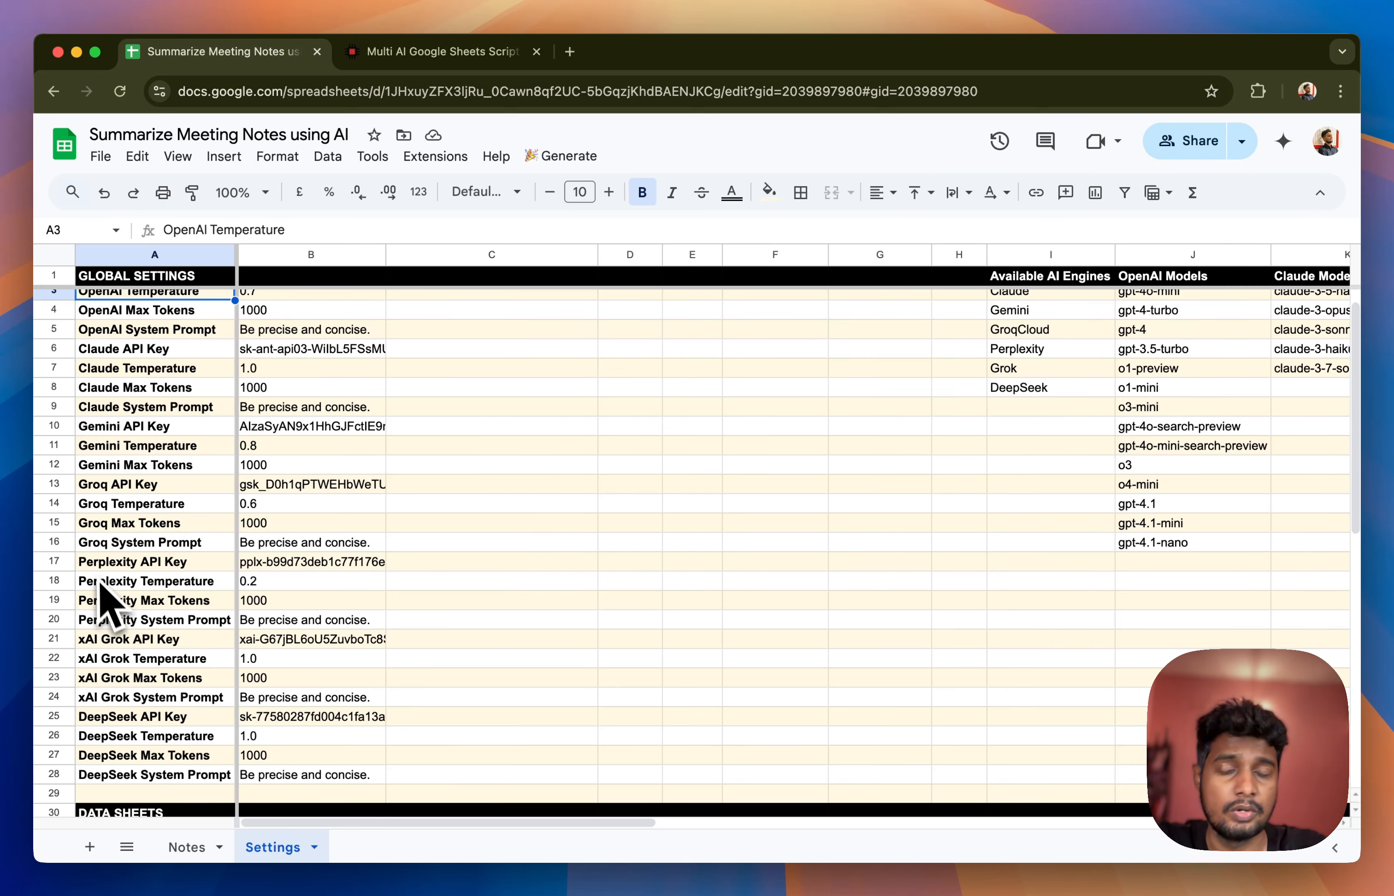
scroll(102, 586, "up", 1)
left_click(117, 302)
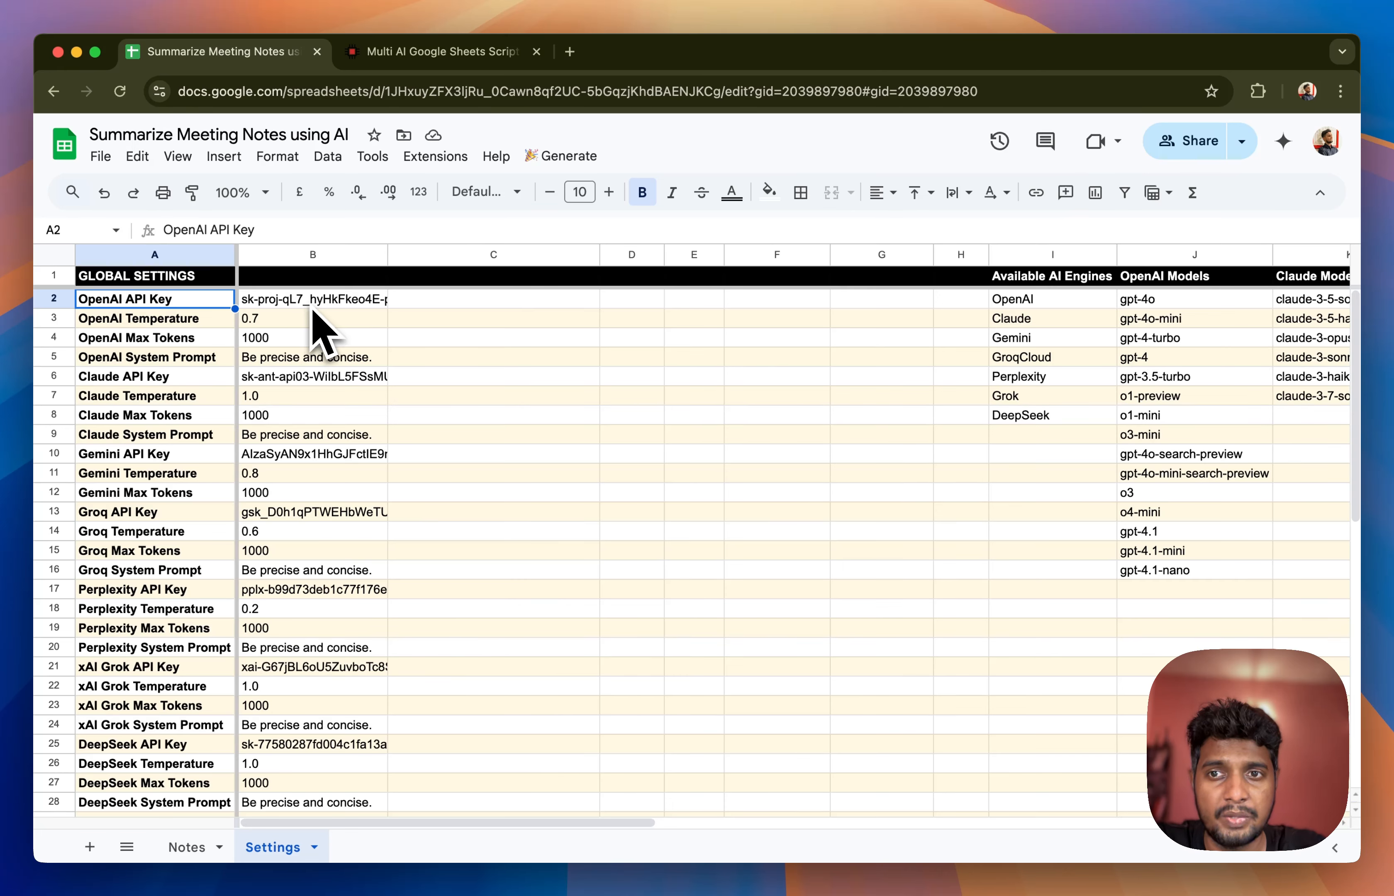
left_click(162, 324)
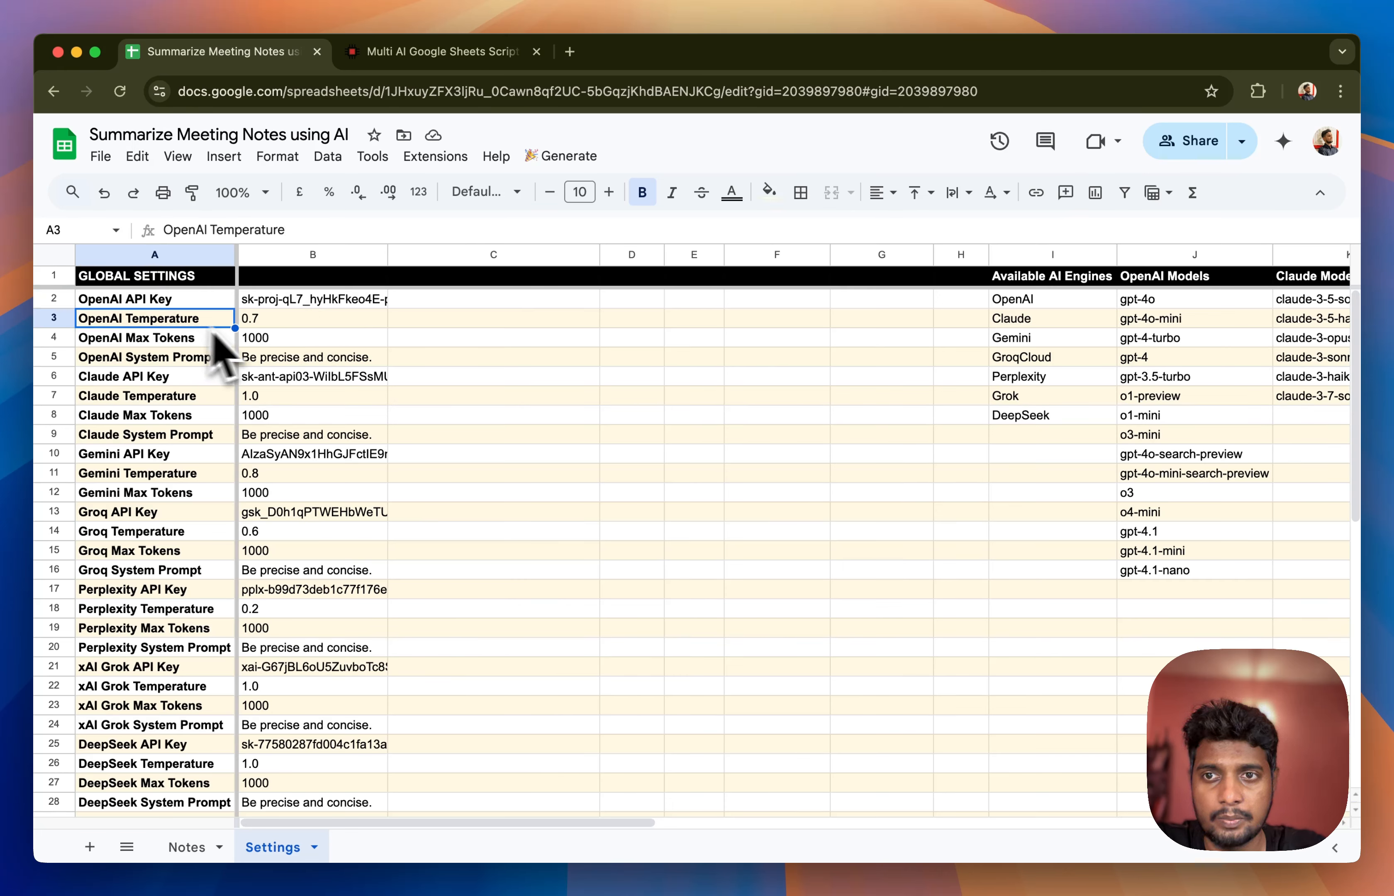
key("Right")
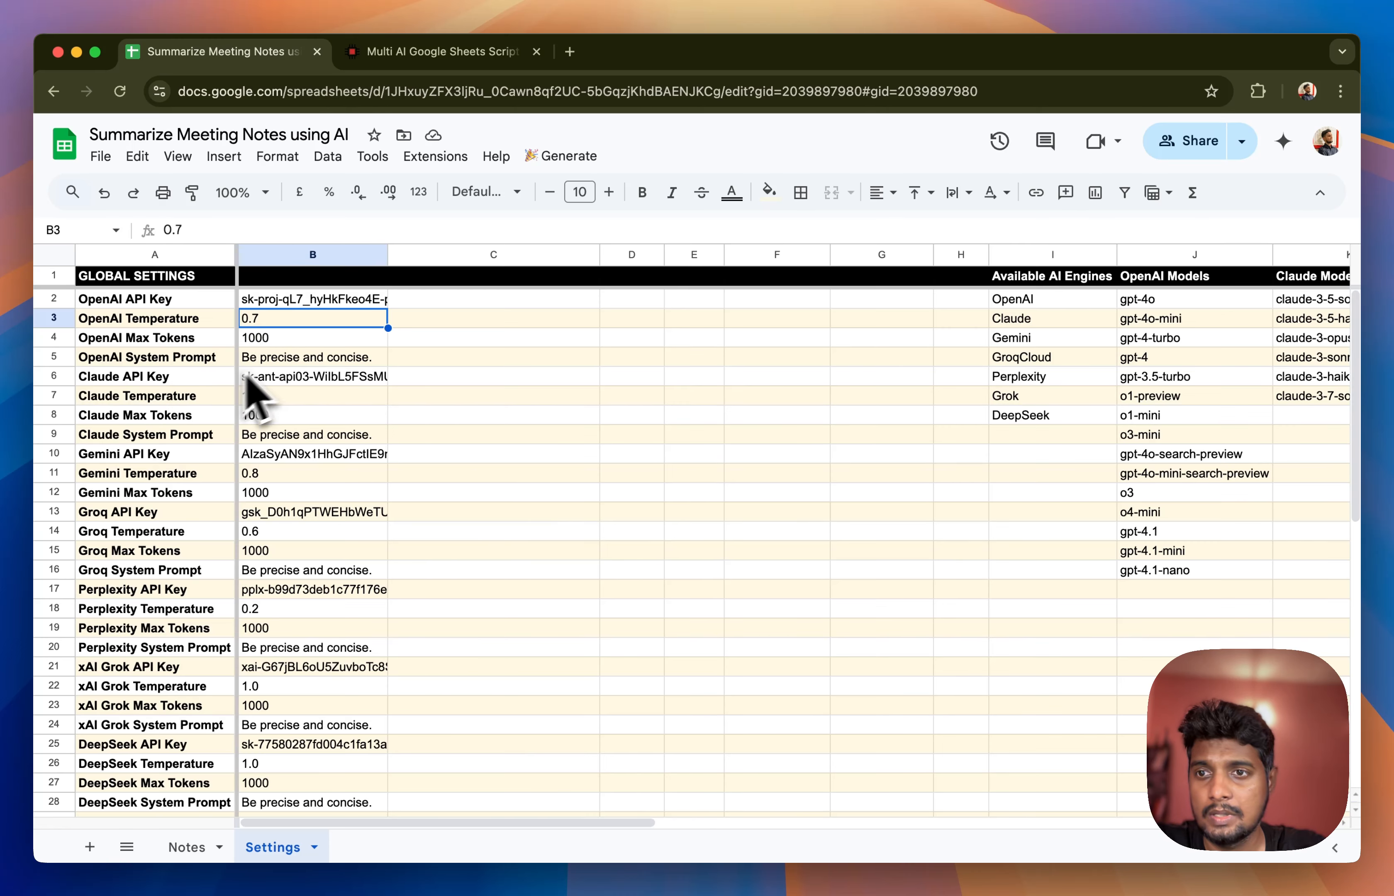
Set the Data Sheet Name in the first row of the DATA SHEETS section (A32) to Notes
scroll(176, 533, "down", 10)
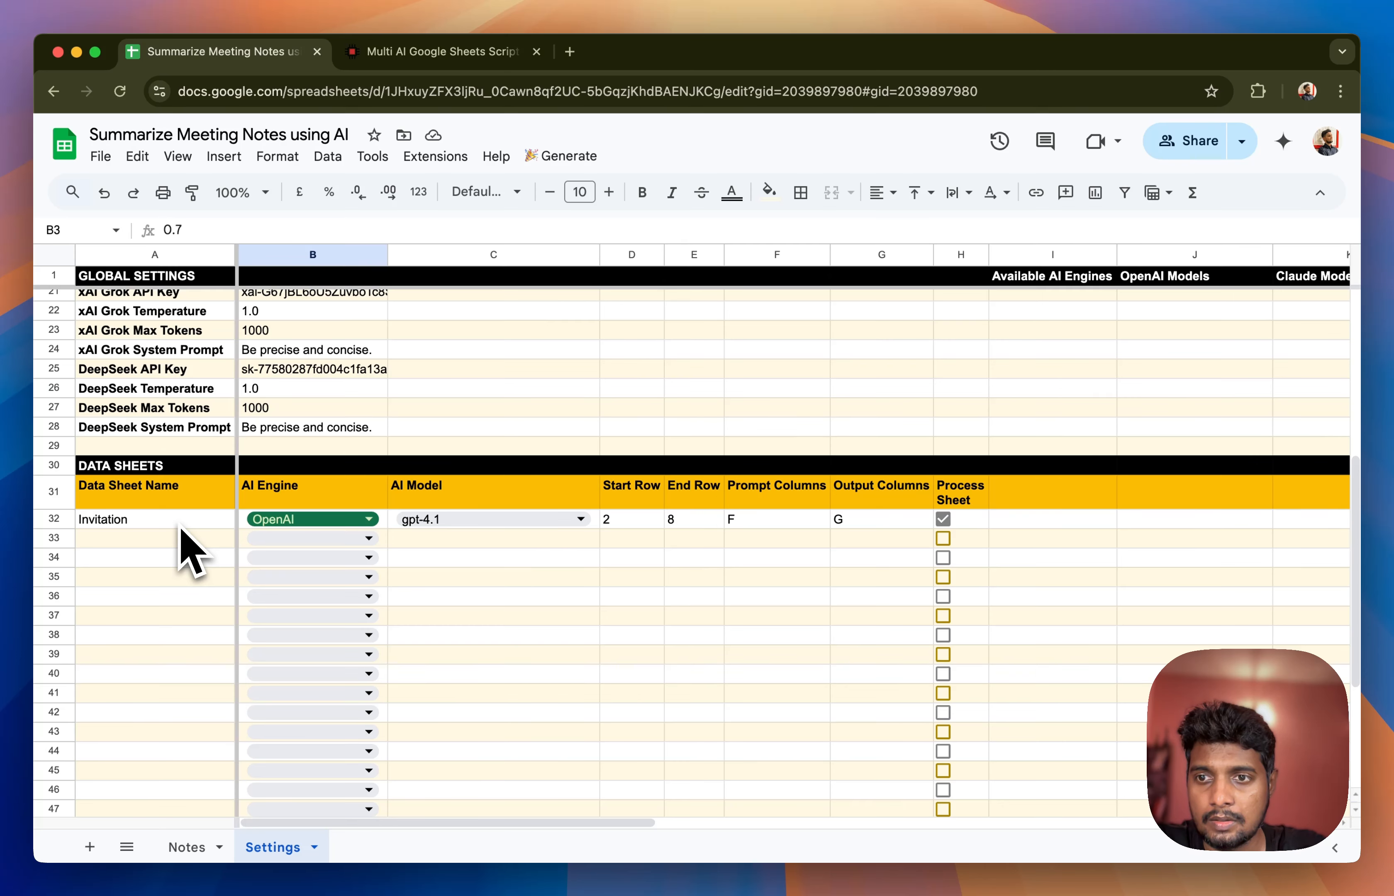
left_click(166, 529)
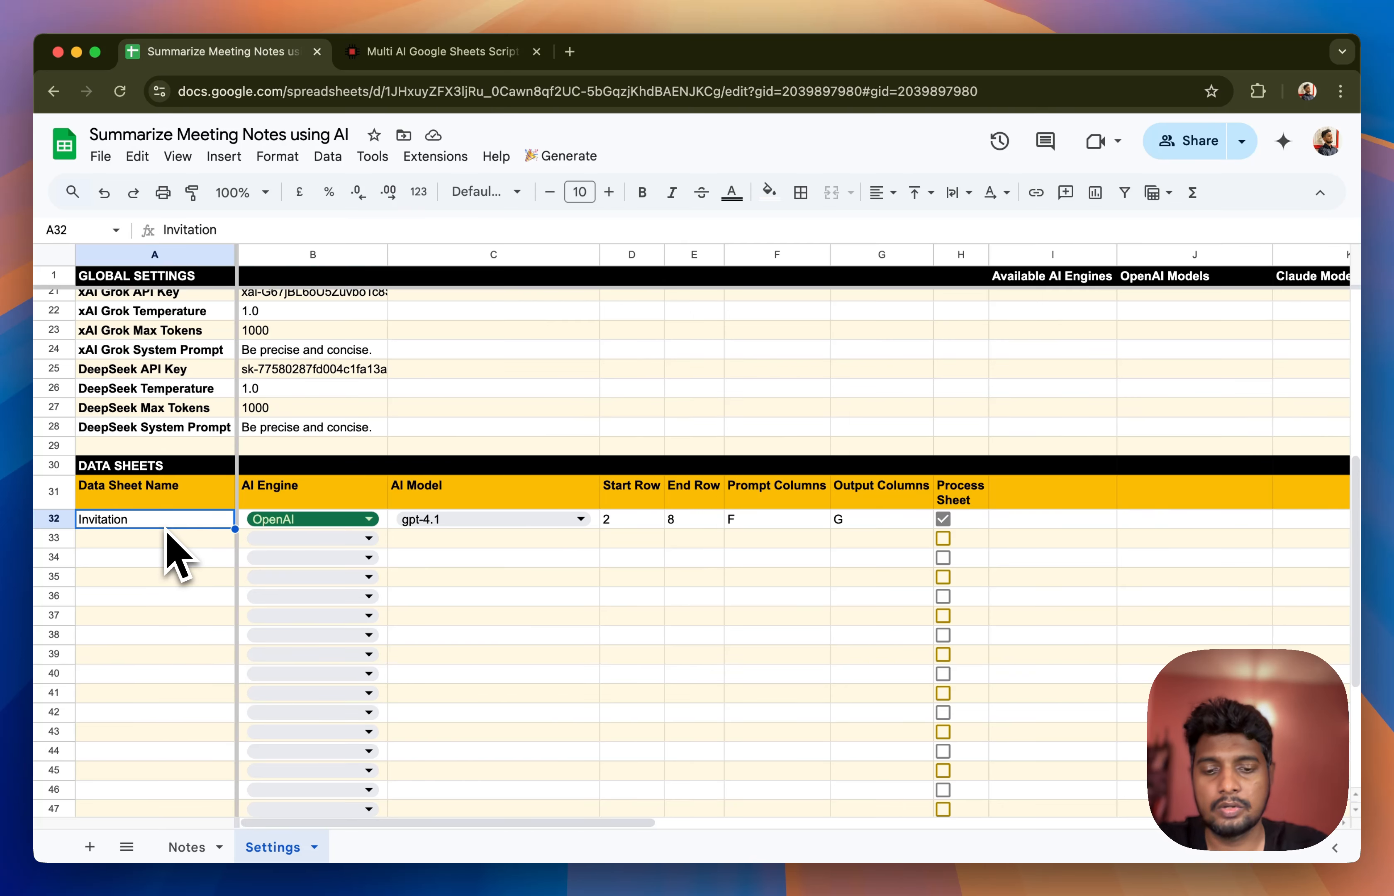
type("Notes")
key("Return")
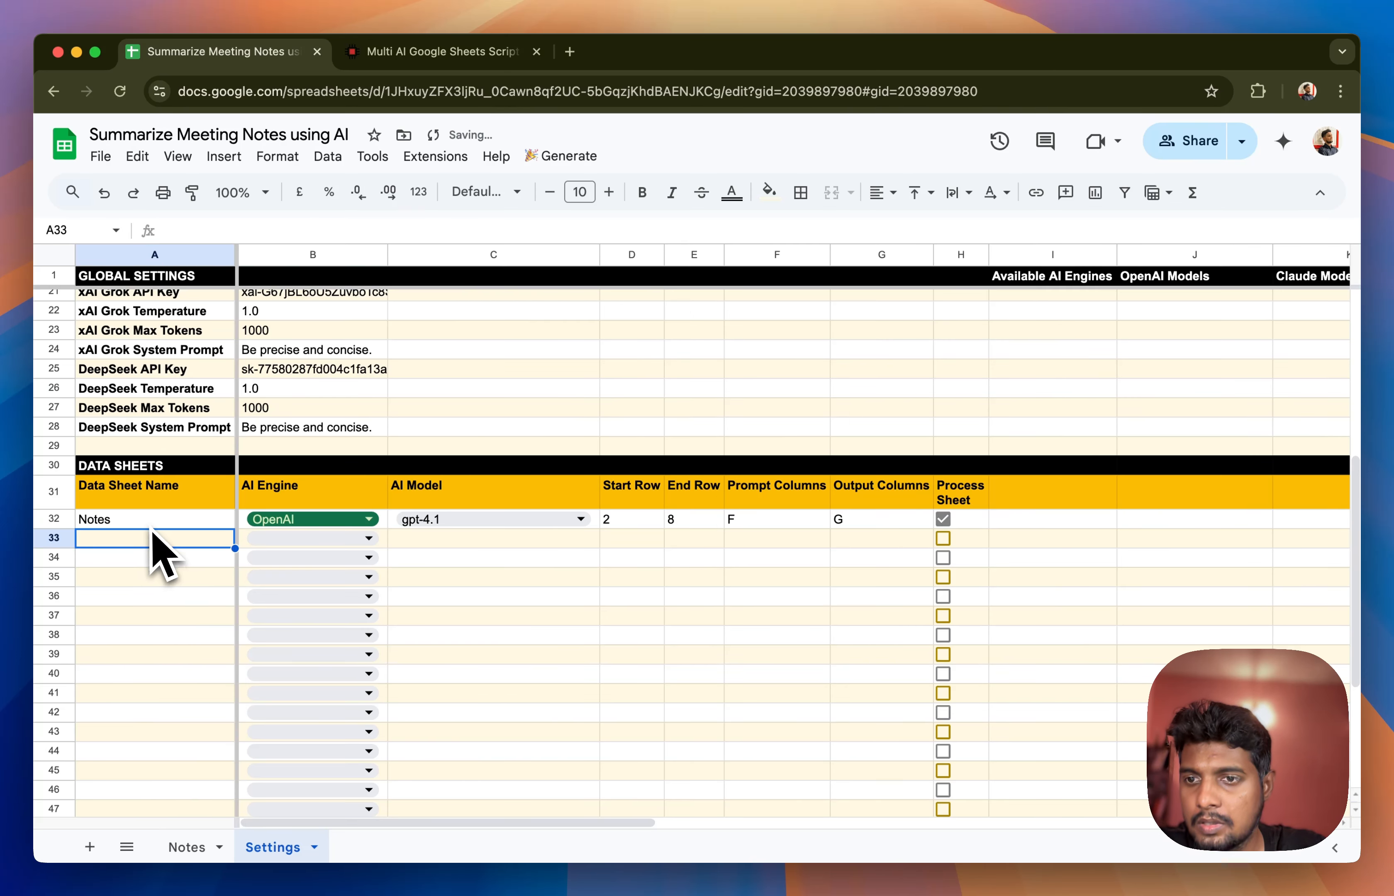
Check the Data Sheet Name in A32 against the name of the Notes sheet
left_click(143, 525)
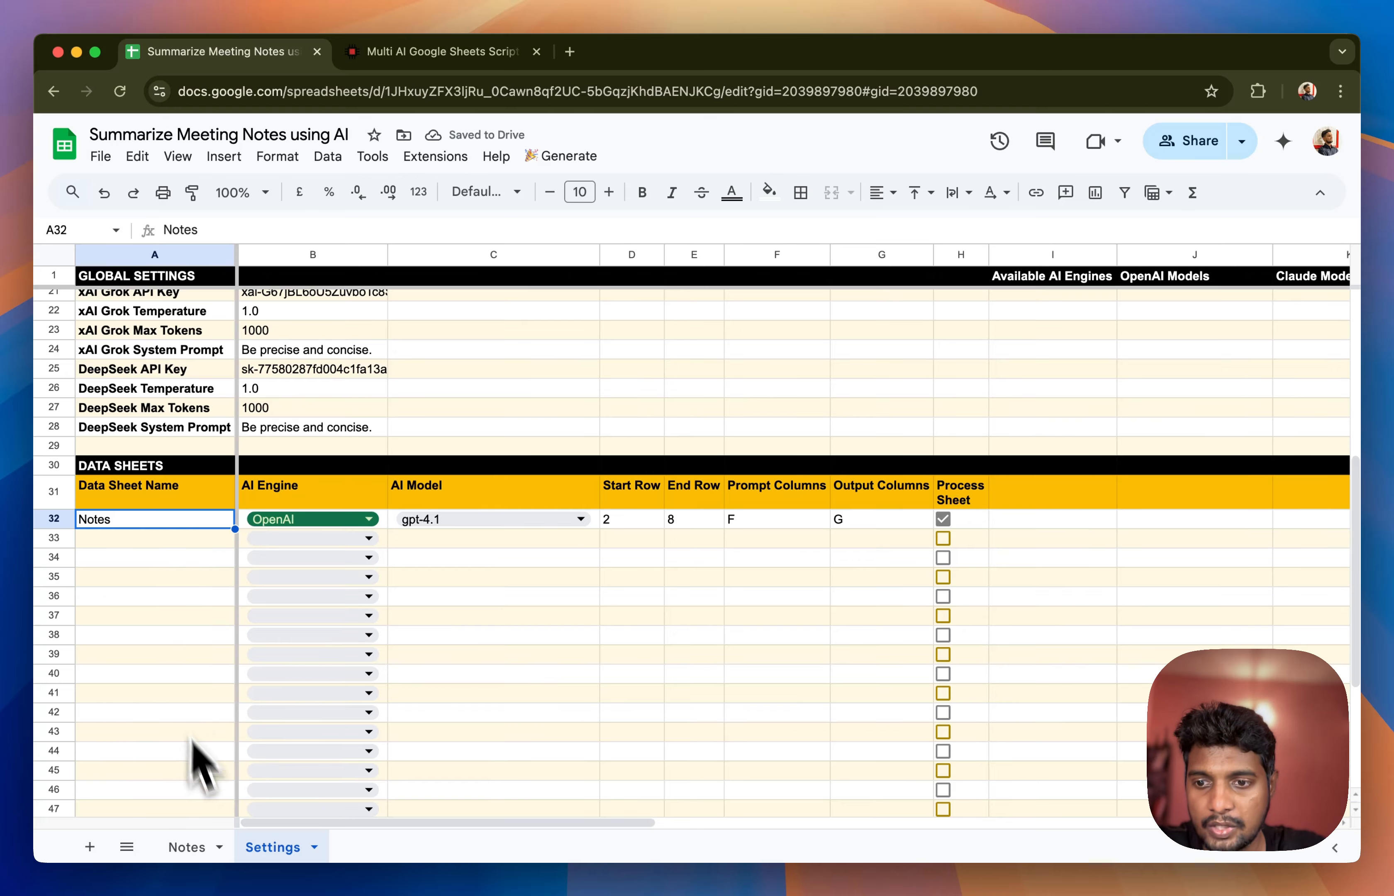
left_click(183, 848)
left_click(272, 850)
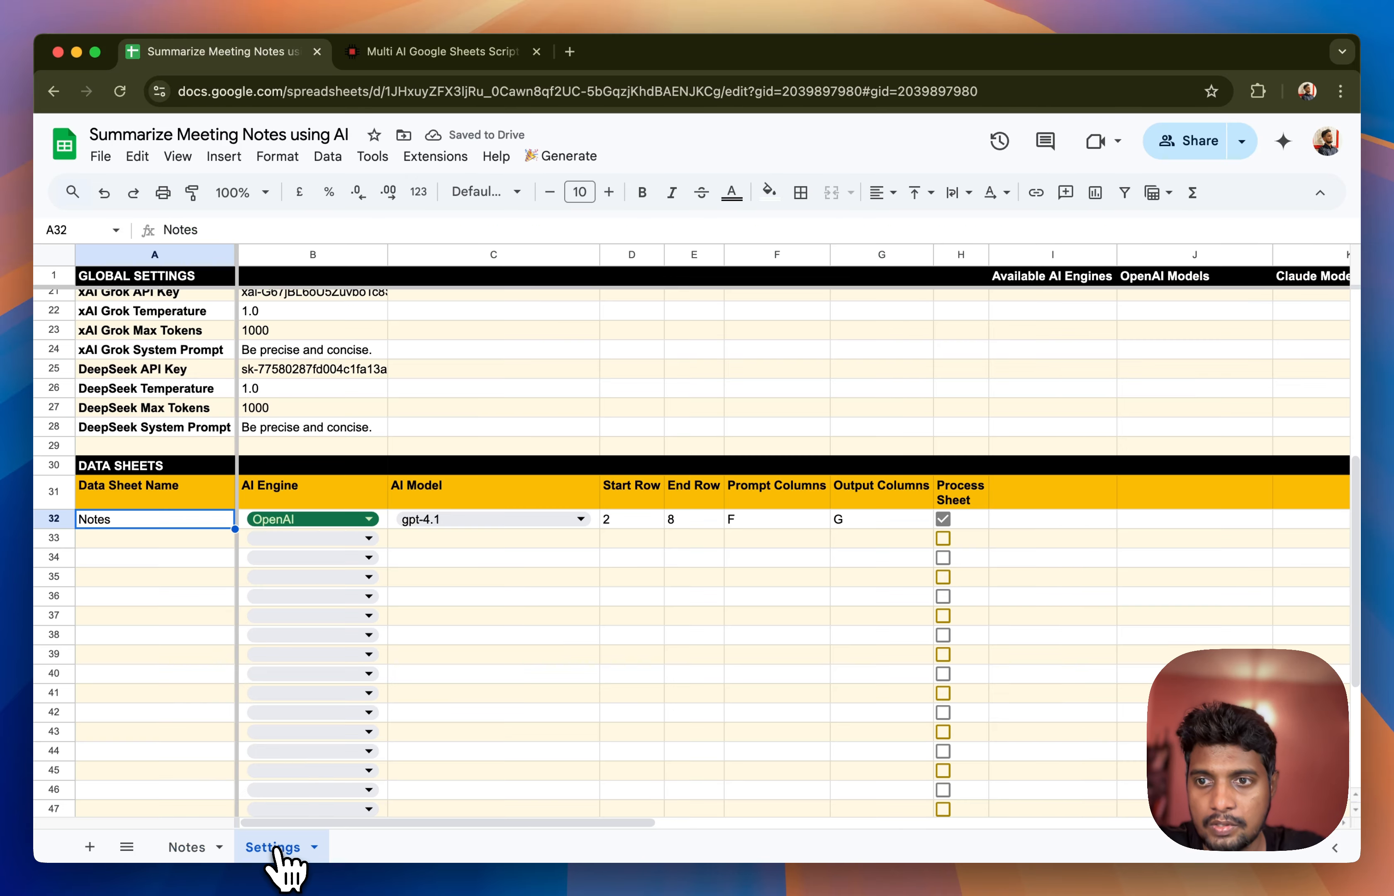
left_click(112, 496)
left_click(111, 520)
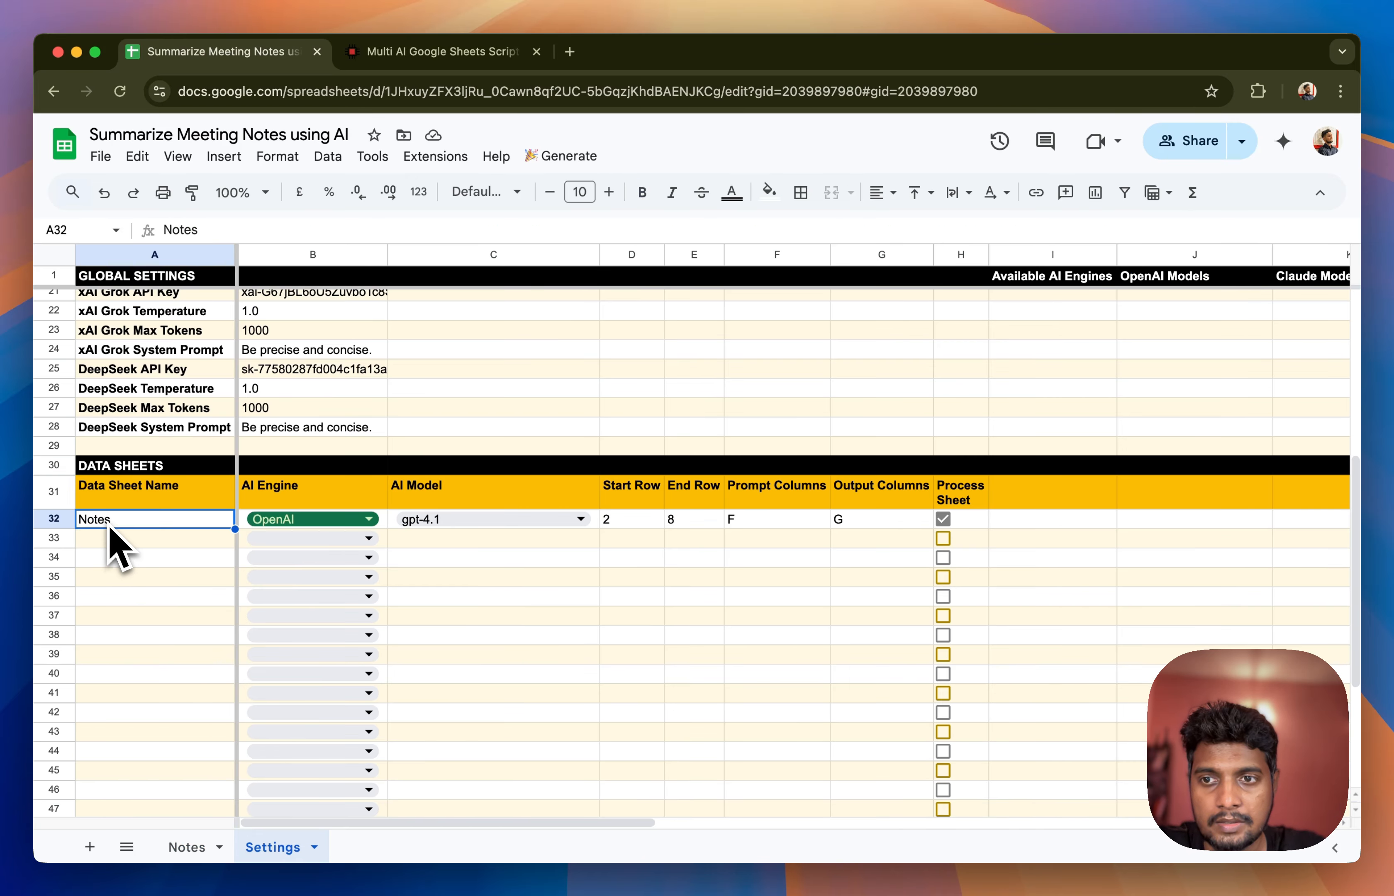
Choose OpenAI as the AI Engine for the Notes row and review the AI Model options, keeping gpt-4.1
left_click(286, 525)
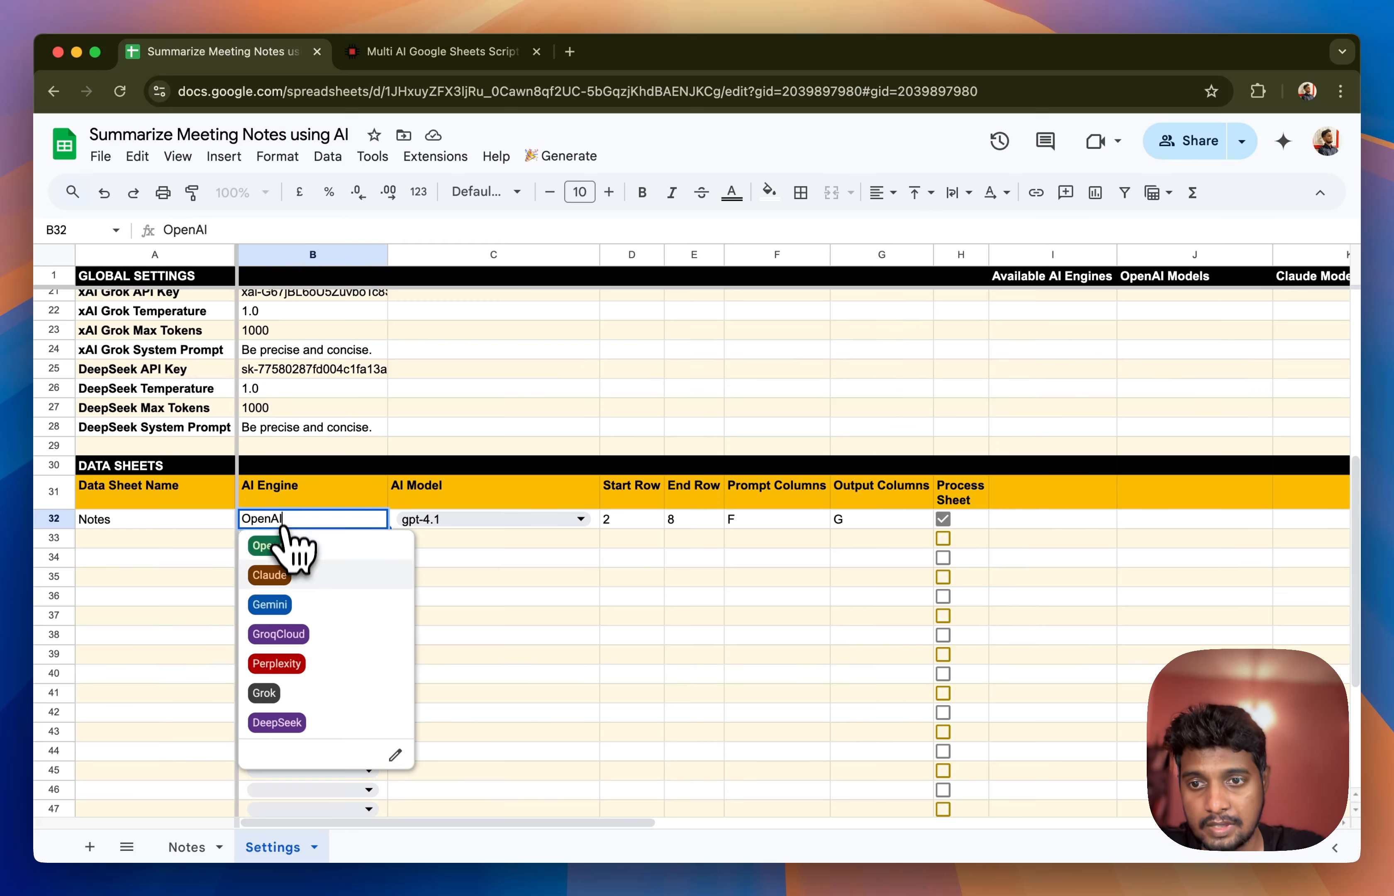
left_click(296, 549)
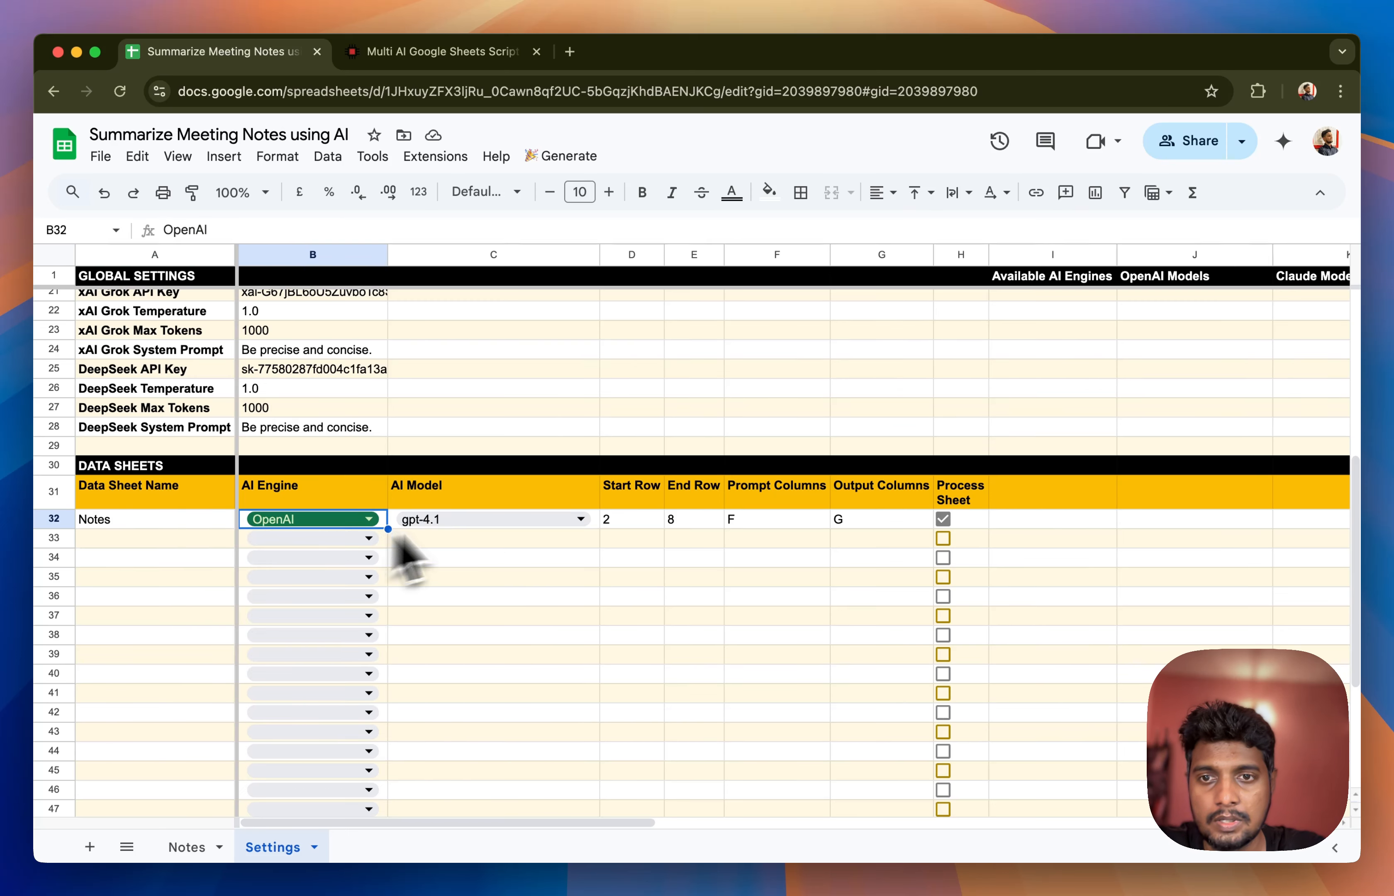
left_click(485, 520)
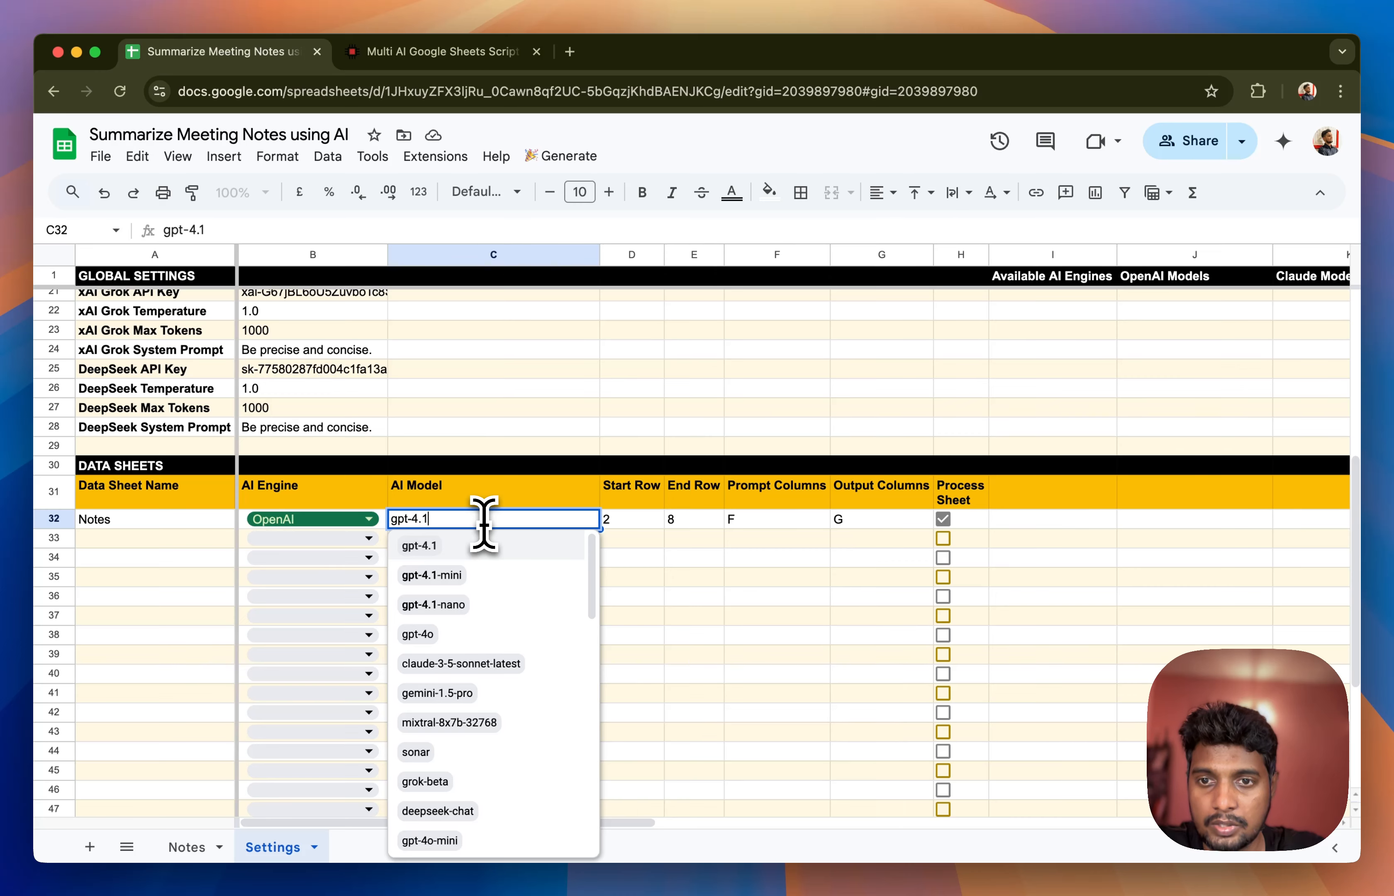
left_click(655, 578)
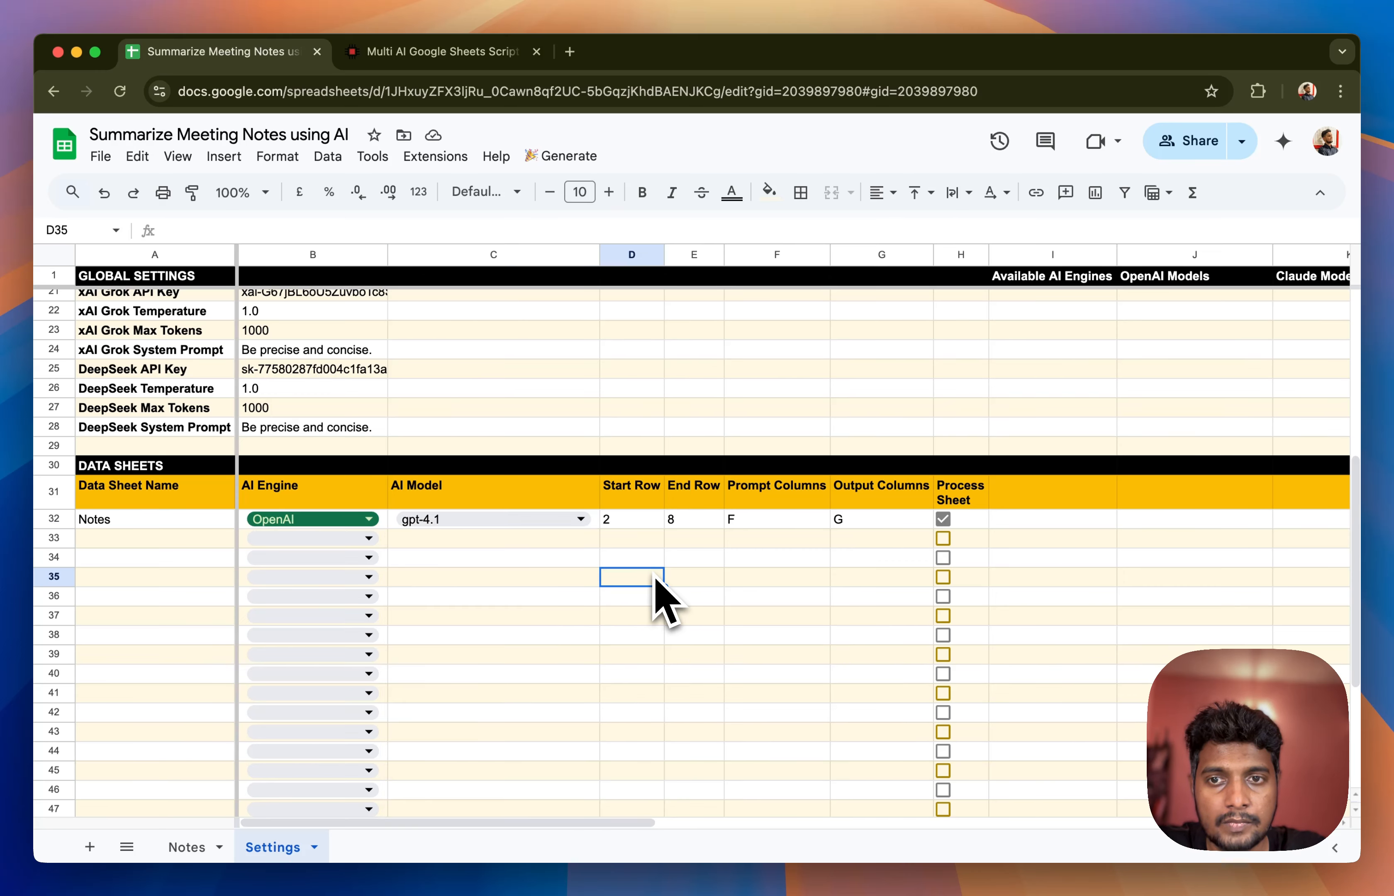
Check the first and last meeting rows on the Notes sheet and set the End Row in E32 of Settings to 6
scroll(660, 550, "right", 3)
left_click(513, 523)
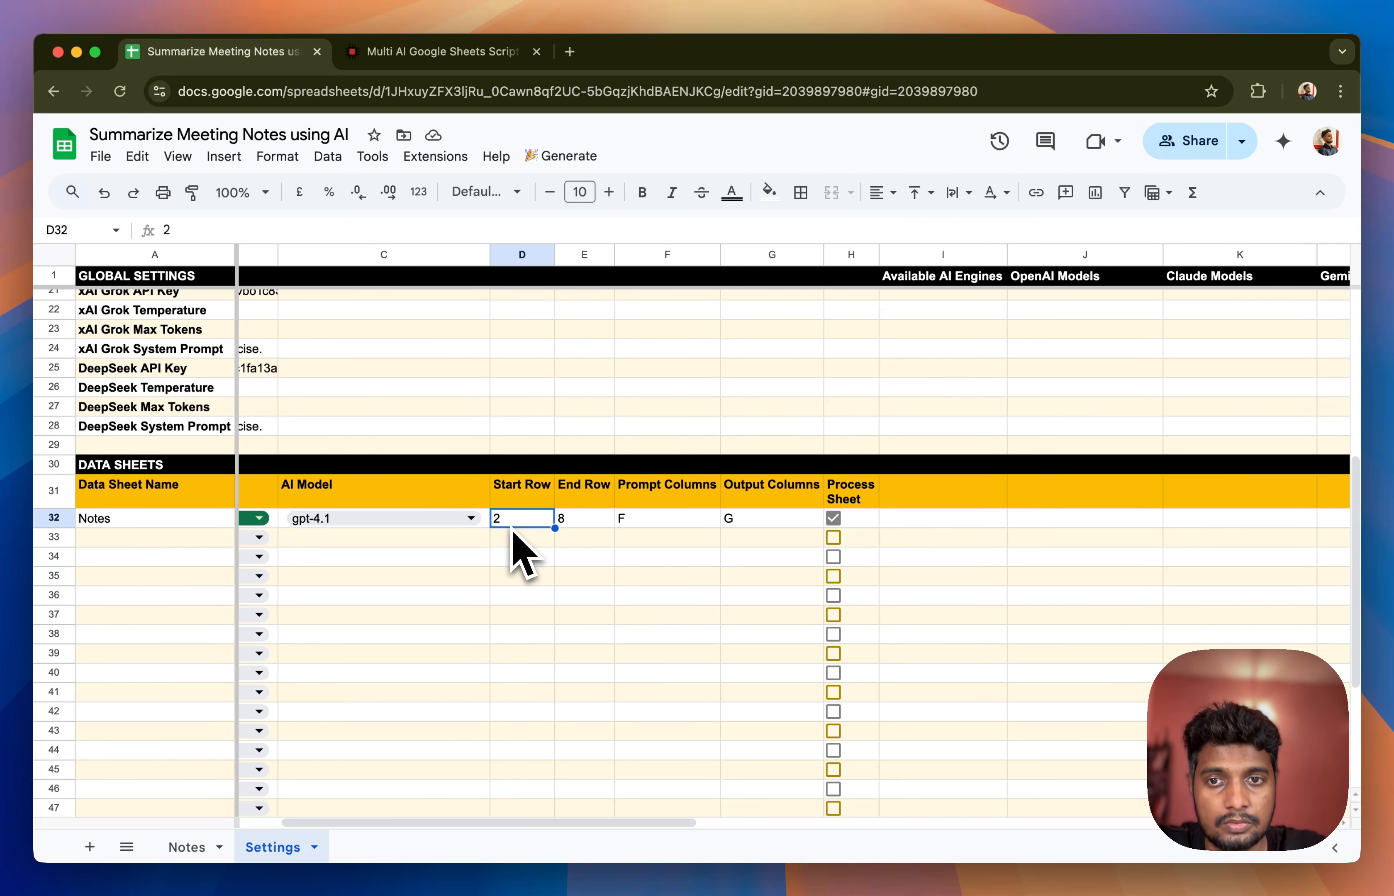
left_click(187, 848)
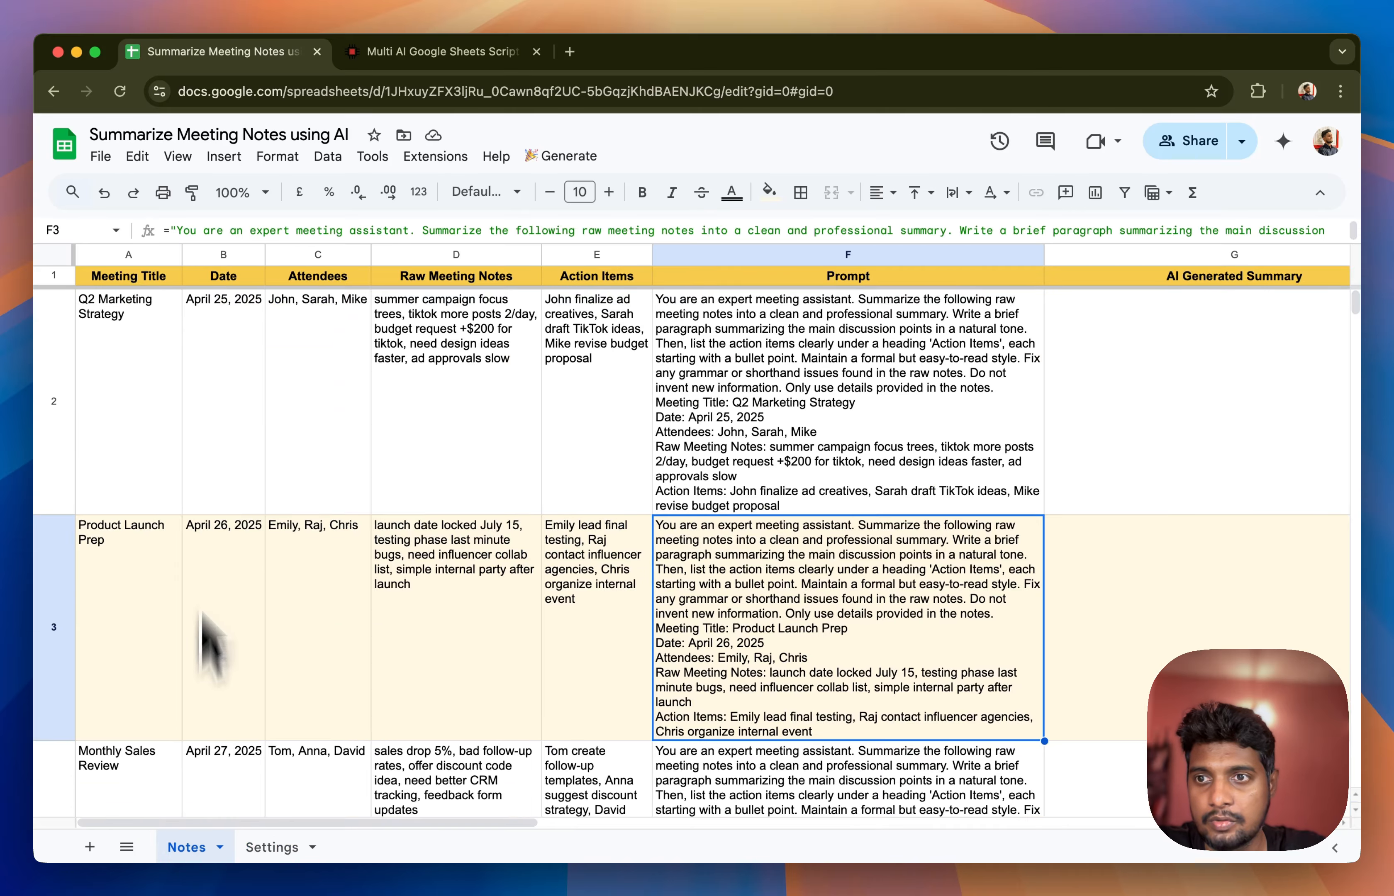
left_click(54, 404)
scroll(48, 411, "down", 10)
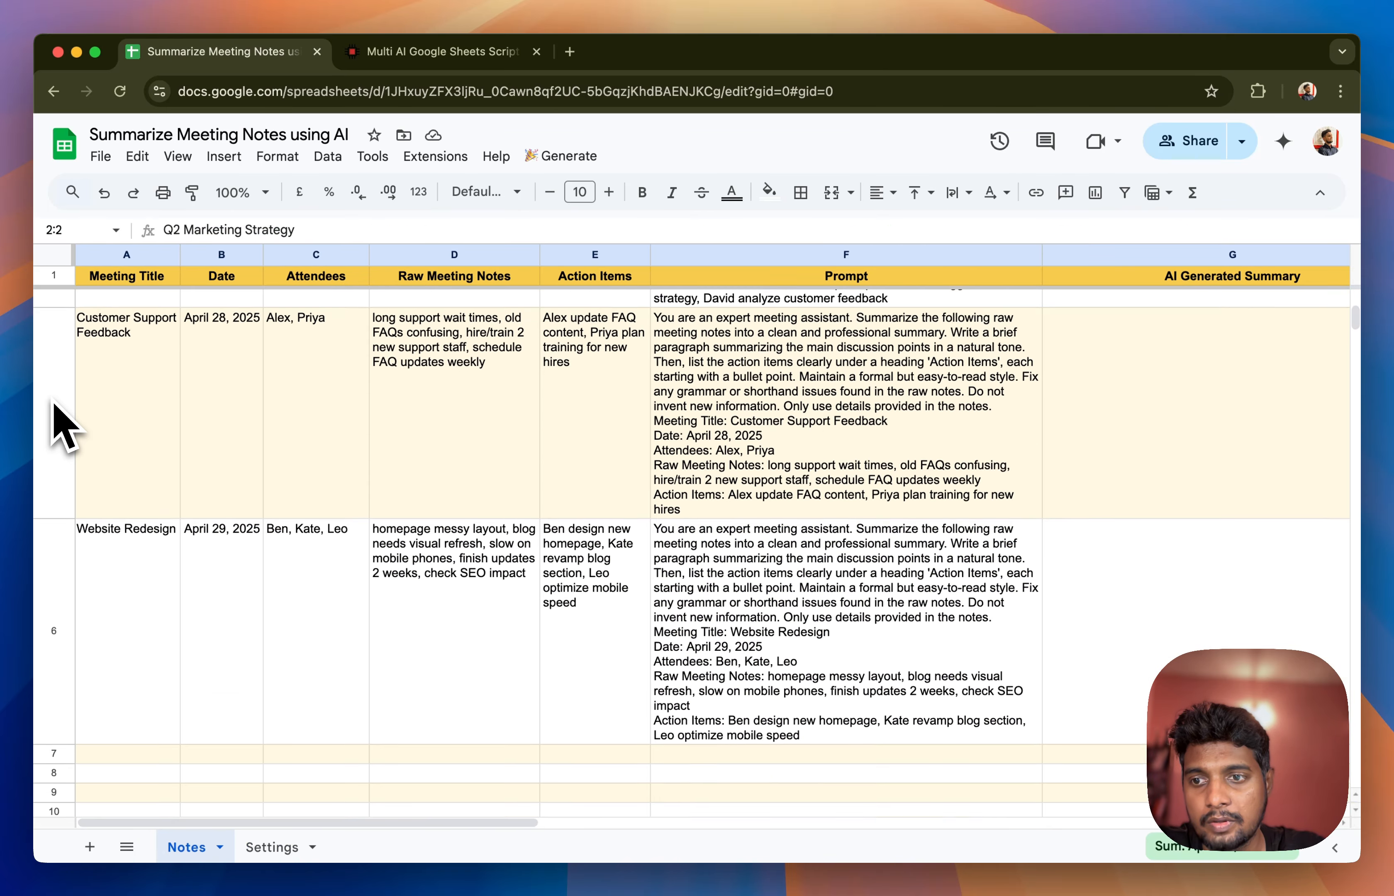
left_click(45, 581)
left_click(171, 622)
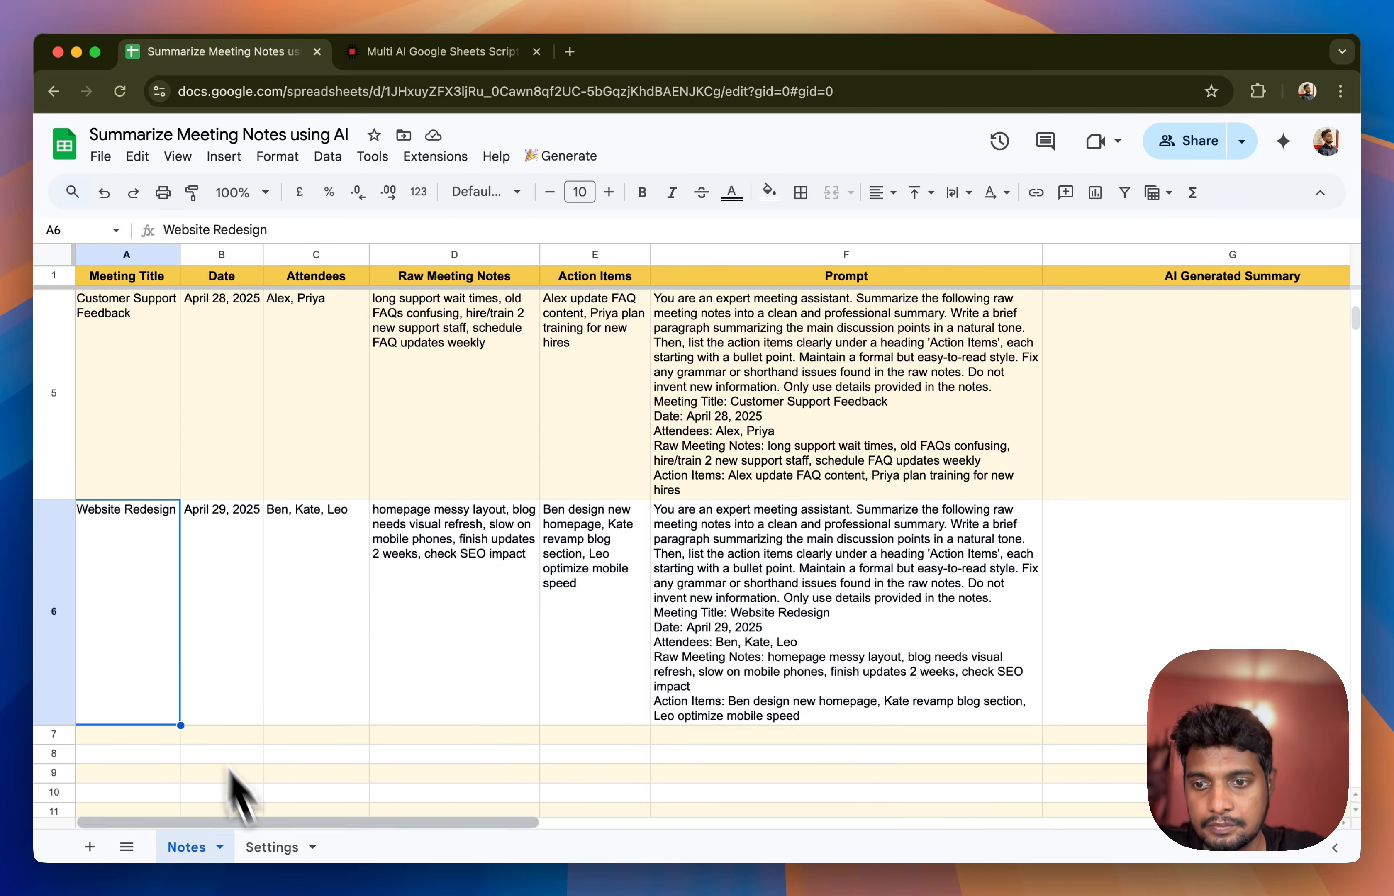
left_click(272, 851)
left_click(589, 524)
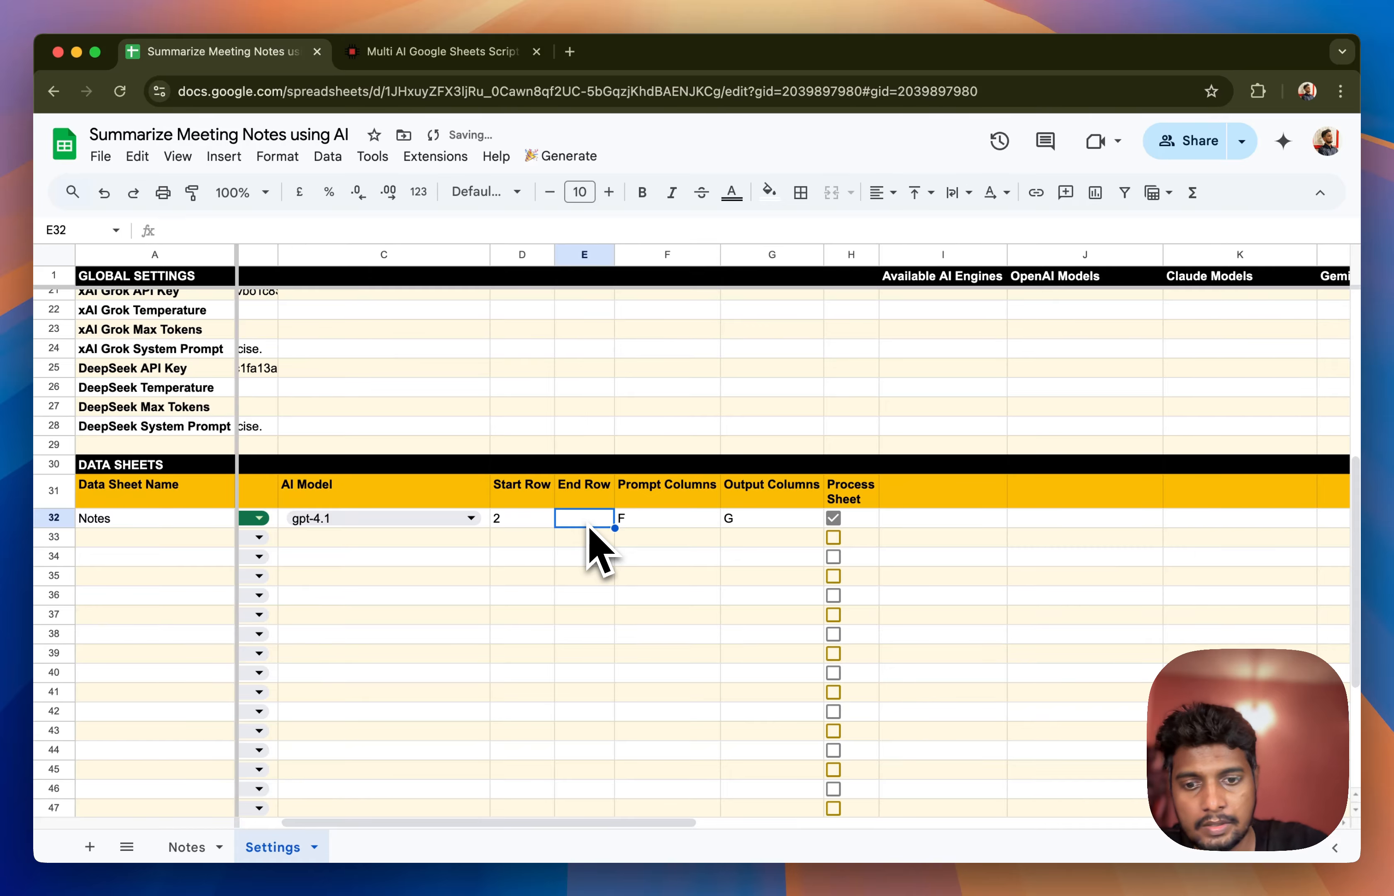
Check Prompt Columns F and Output Columns G against the Notes sheet headers, and keep Process Sheet enabled for the Notes row
left_click(670, 524)
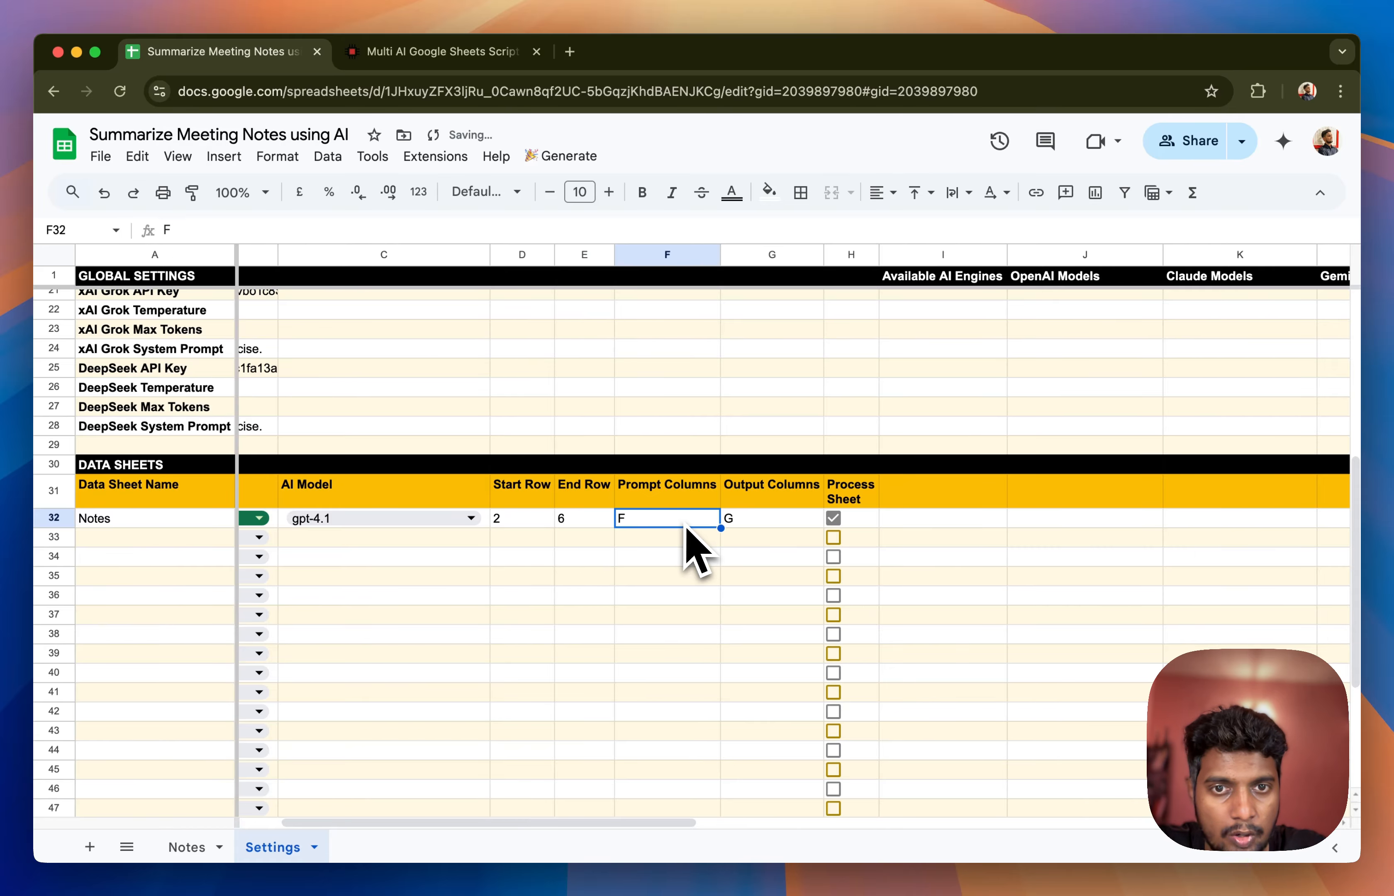
left_click(179, 849)
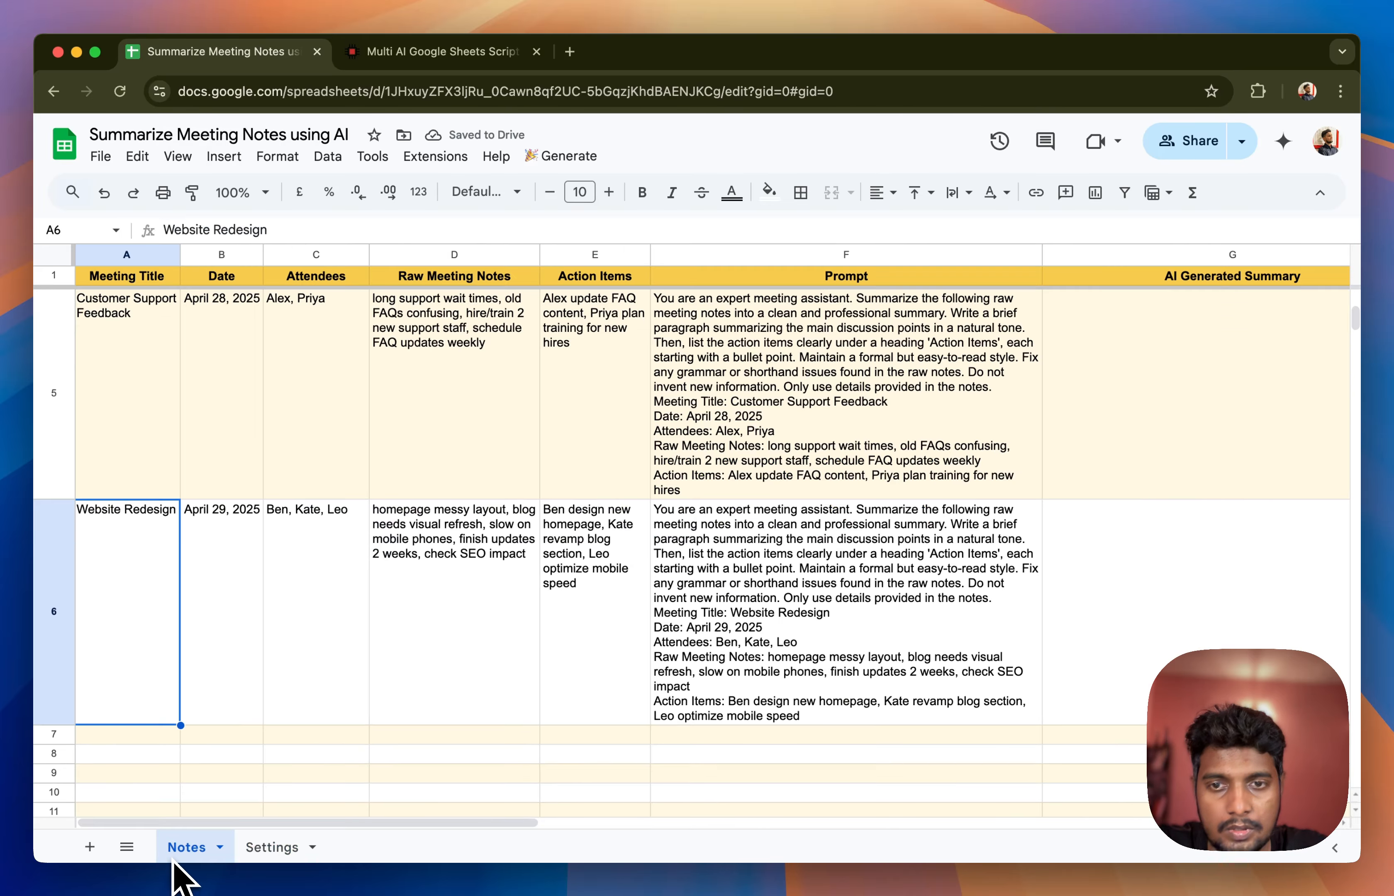
scroll(850, 556, "up", 5)
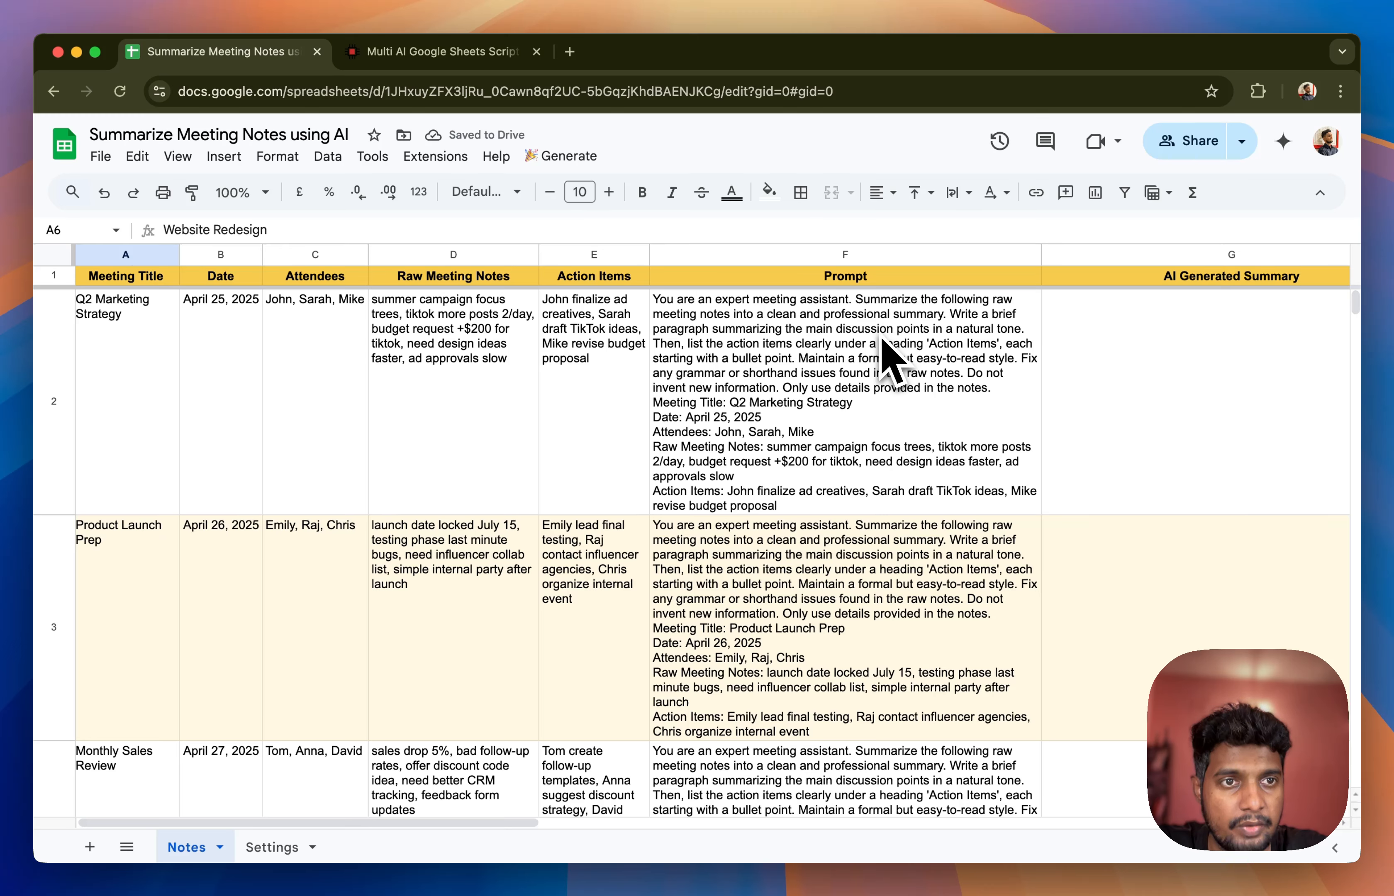
scroll(890, 363, "right", 3)
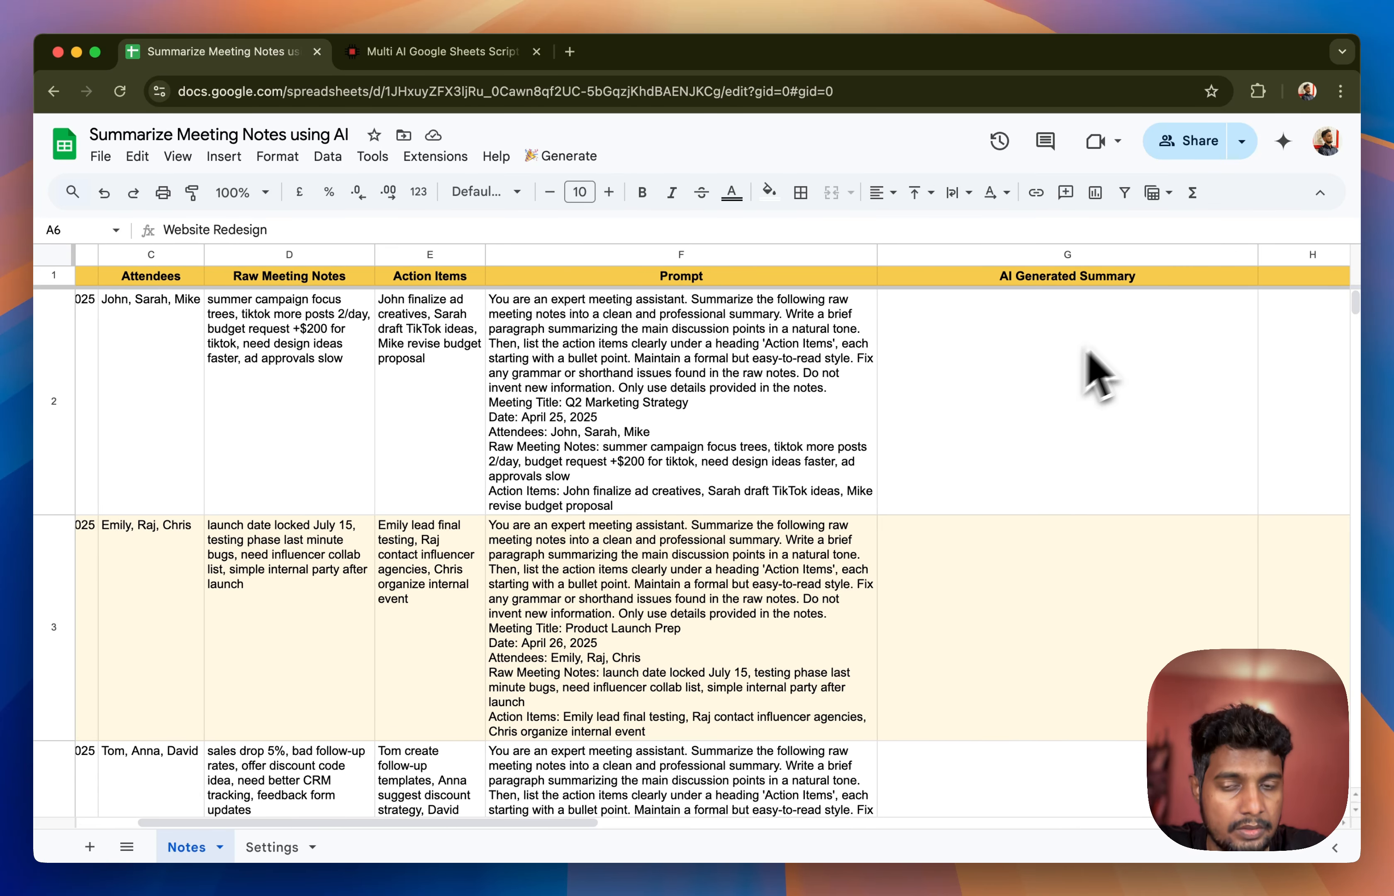
left_click(272, 848)
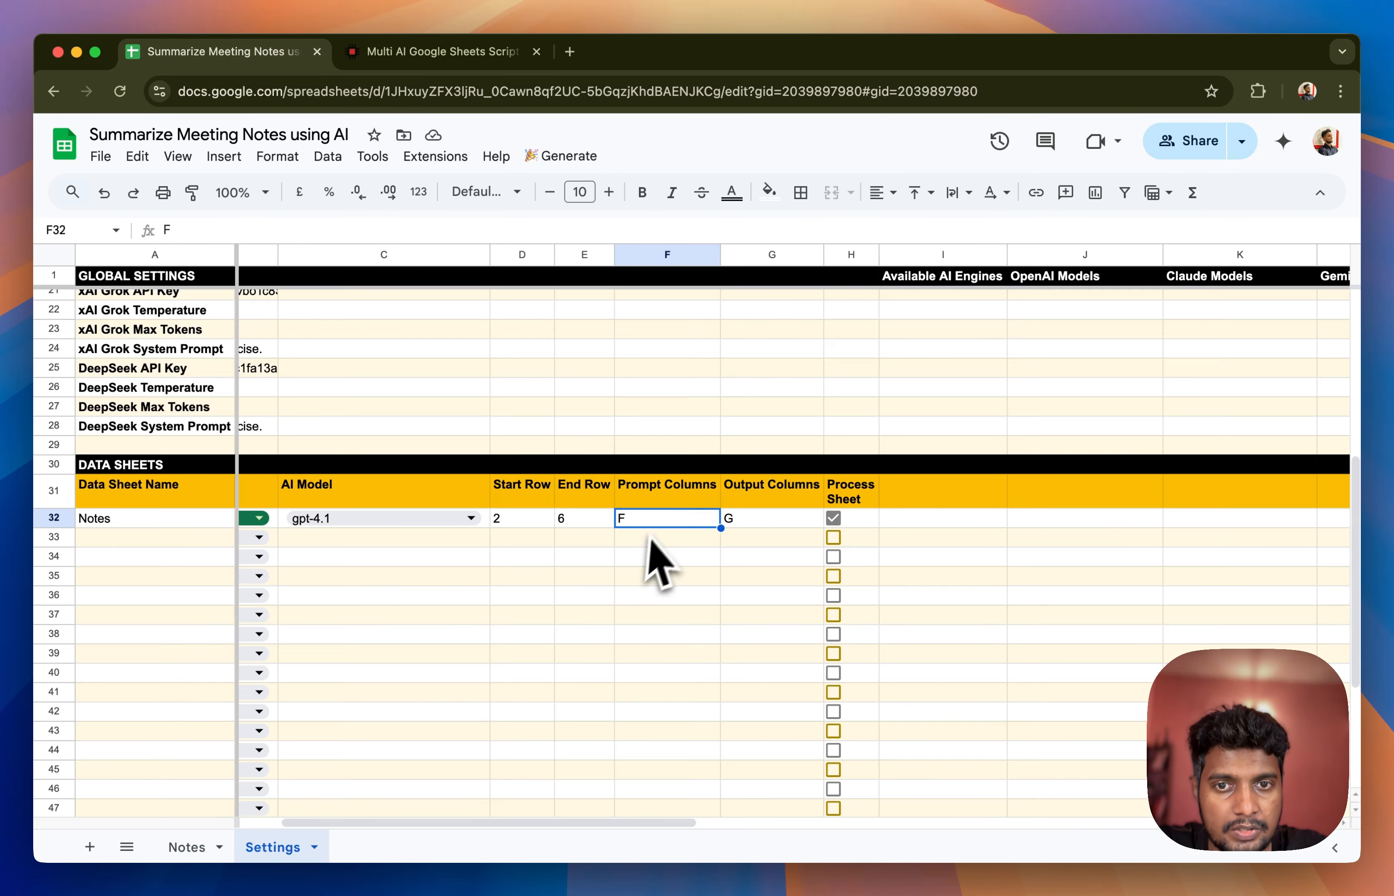
left_click(747, 523)
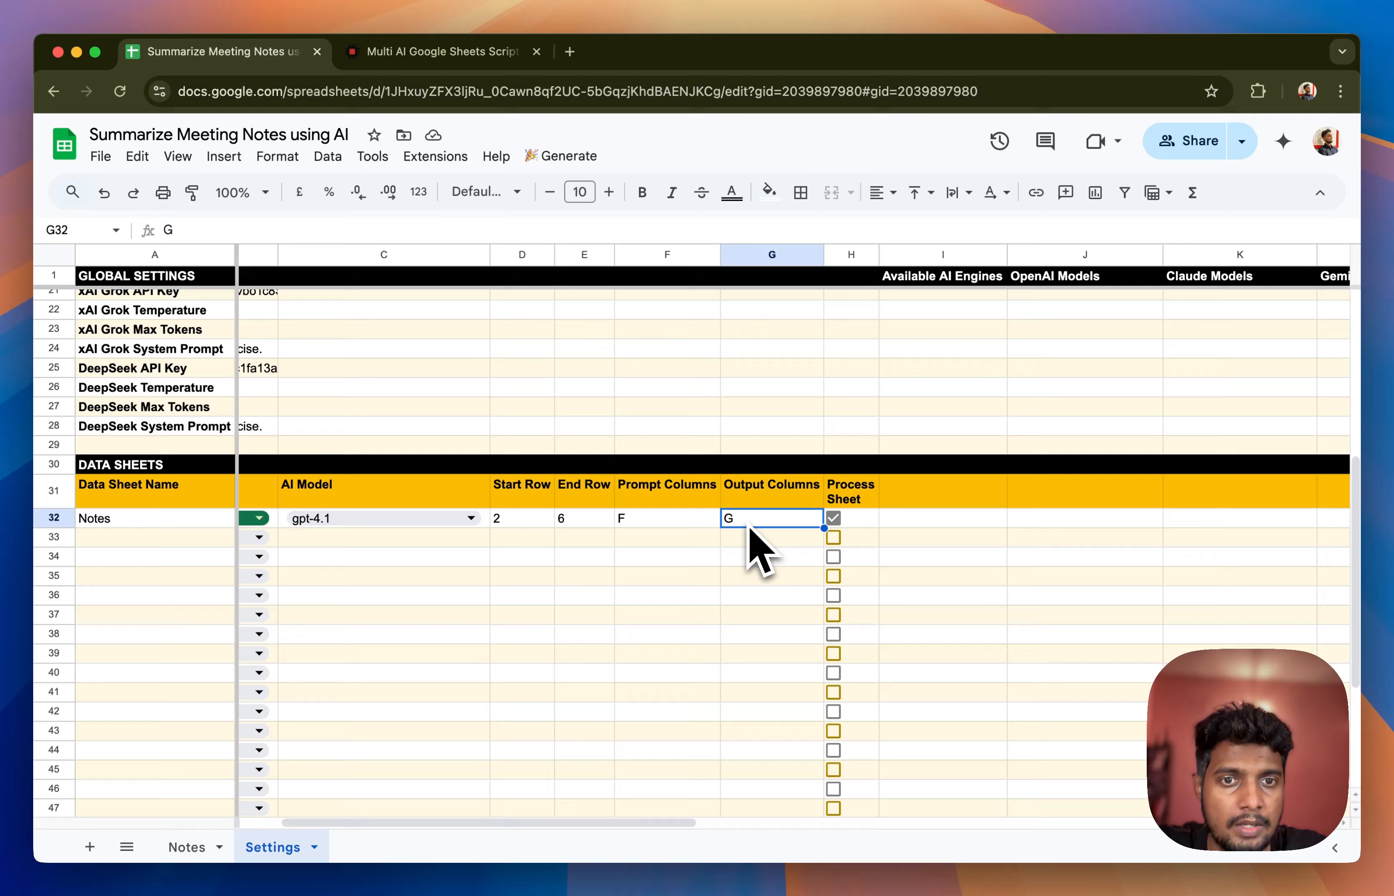
left_click(834, 519)
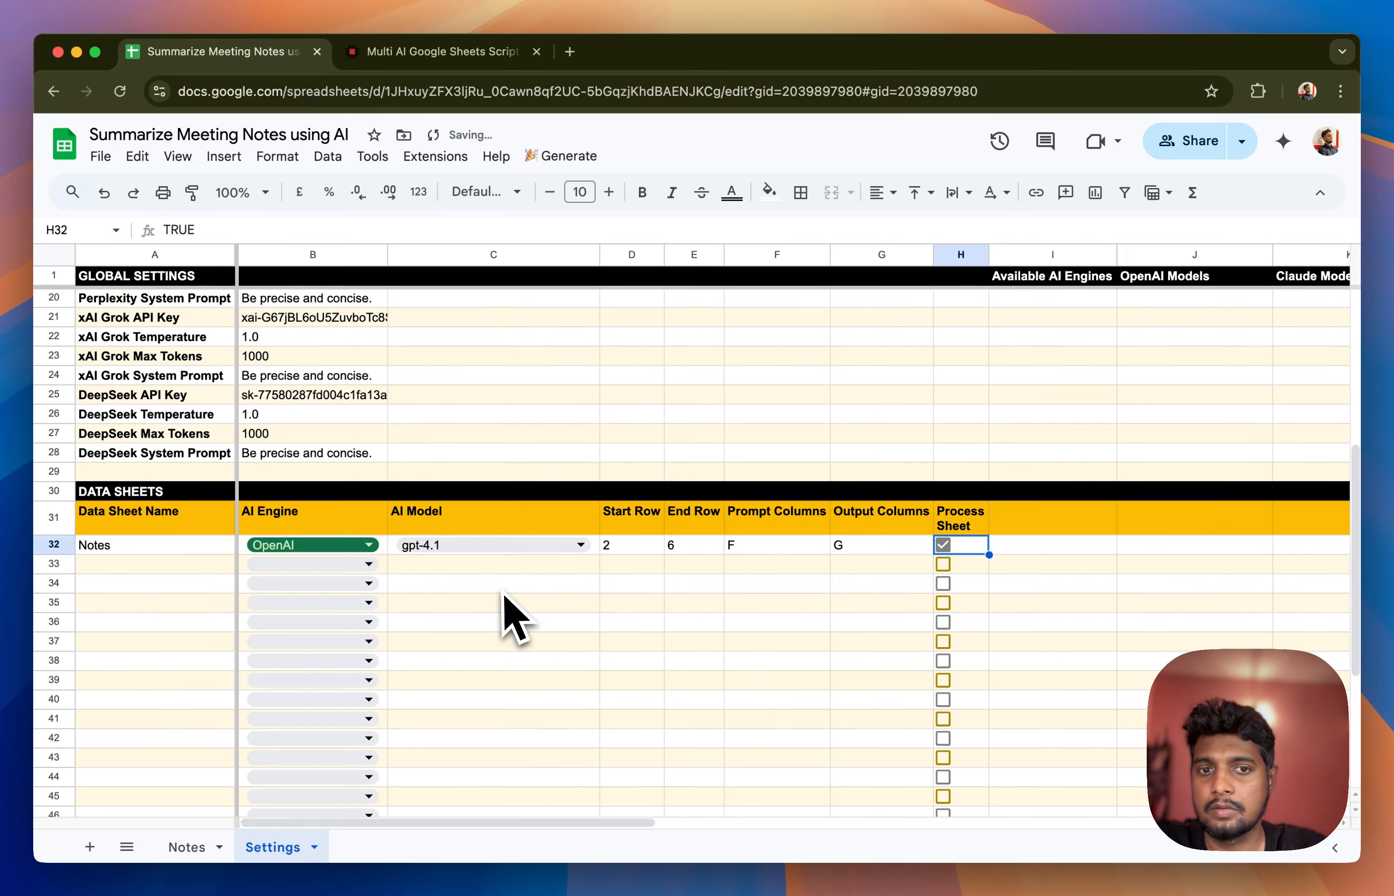
Return to the Notes sheet and run the Process Sheets script to generate the AI summaries
scroll(515, 619, "up", 6)
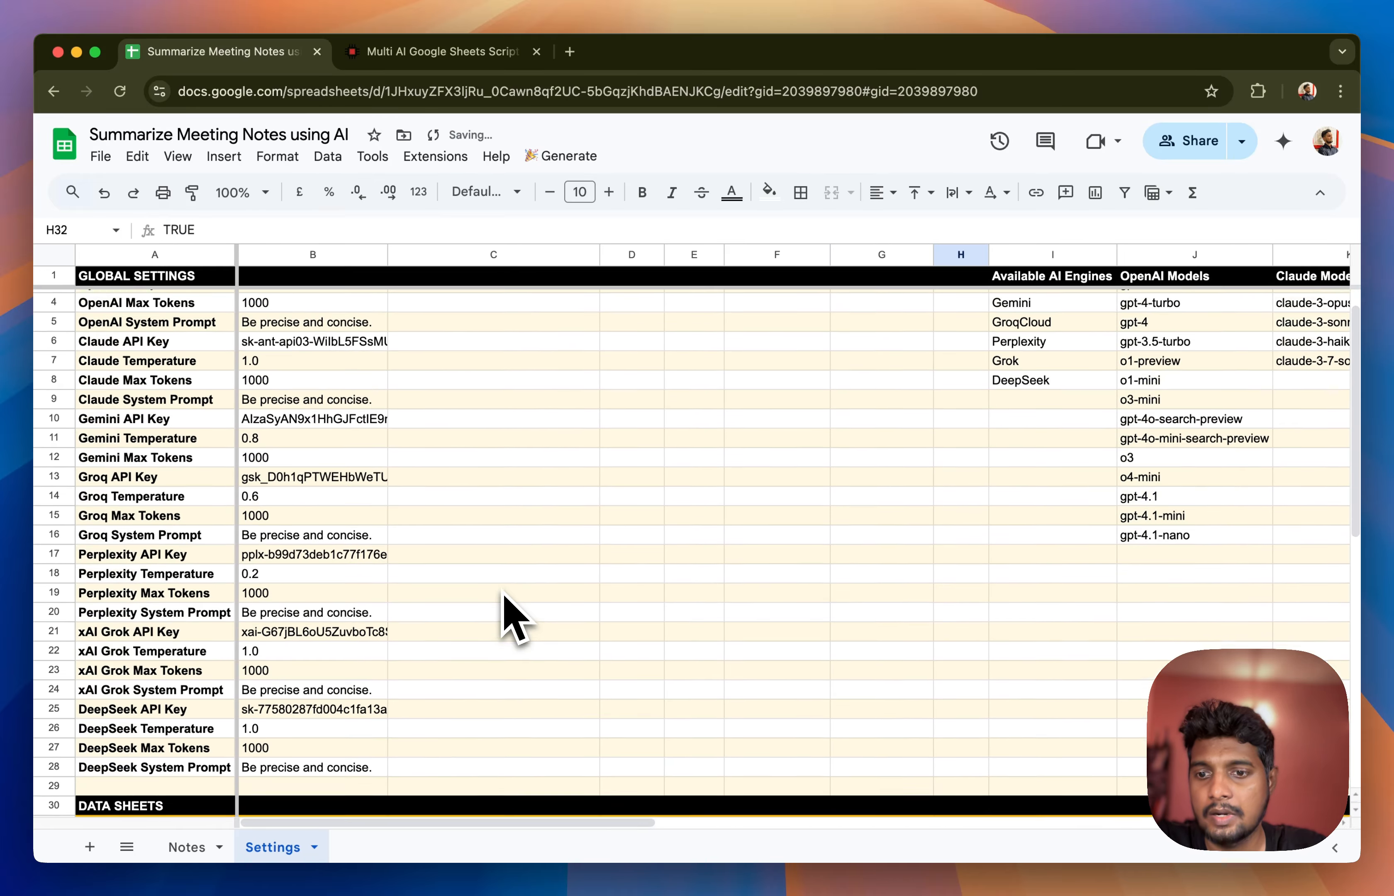
scroll(515, 618, "up", 2)
left_click(187, 847)
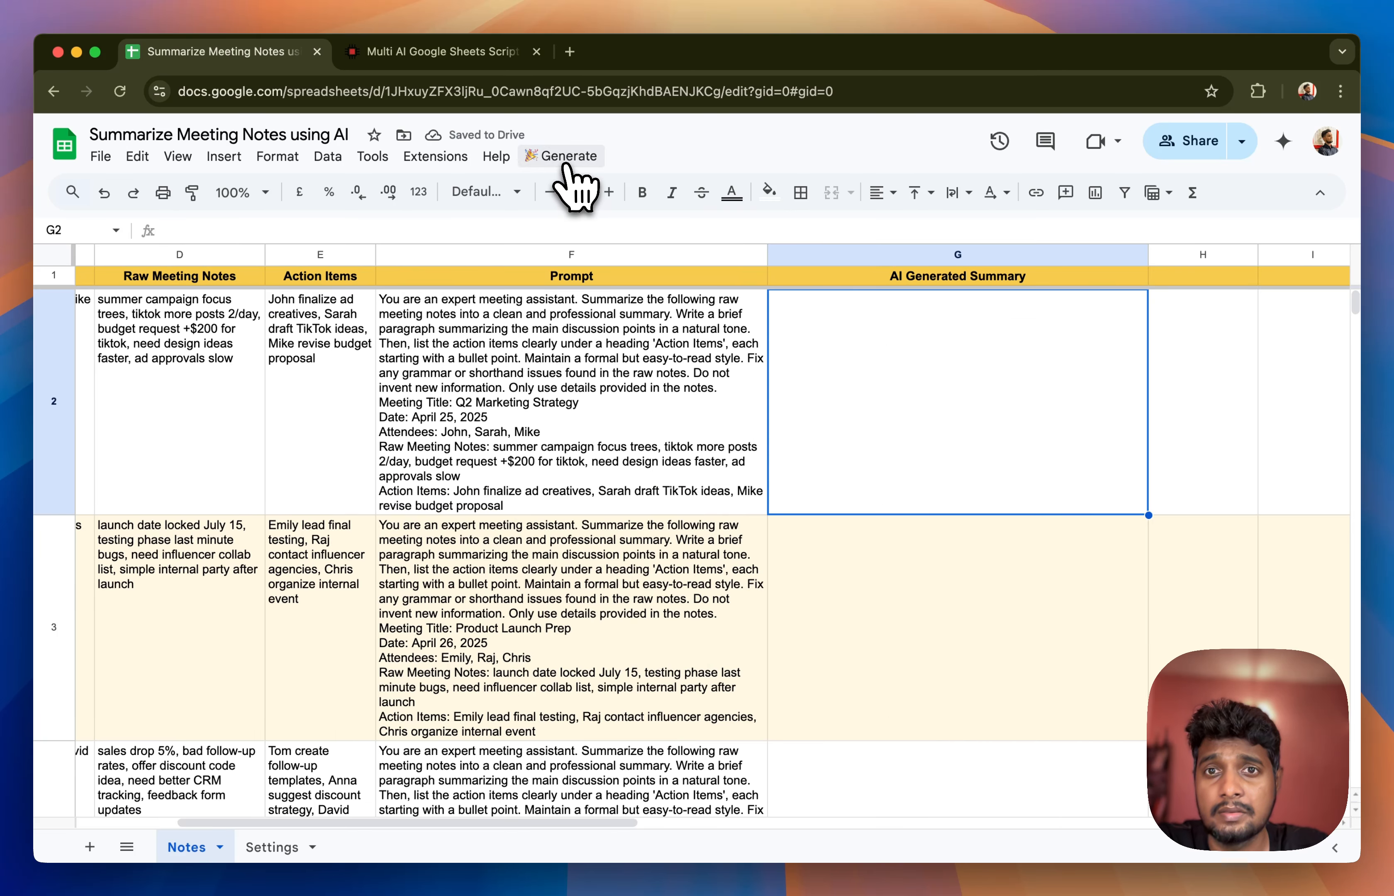
left_click(565, 163)
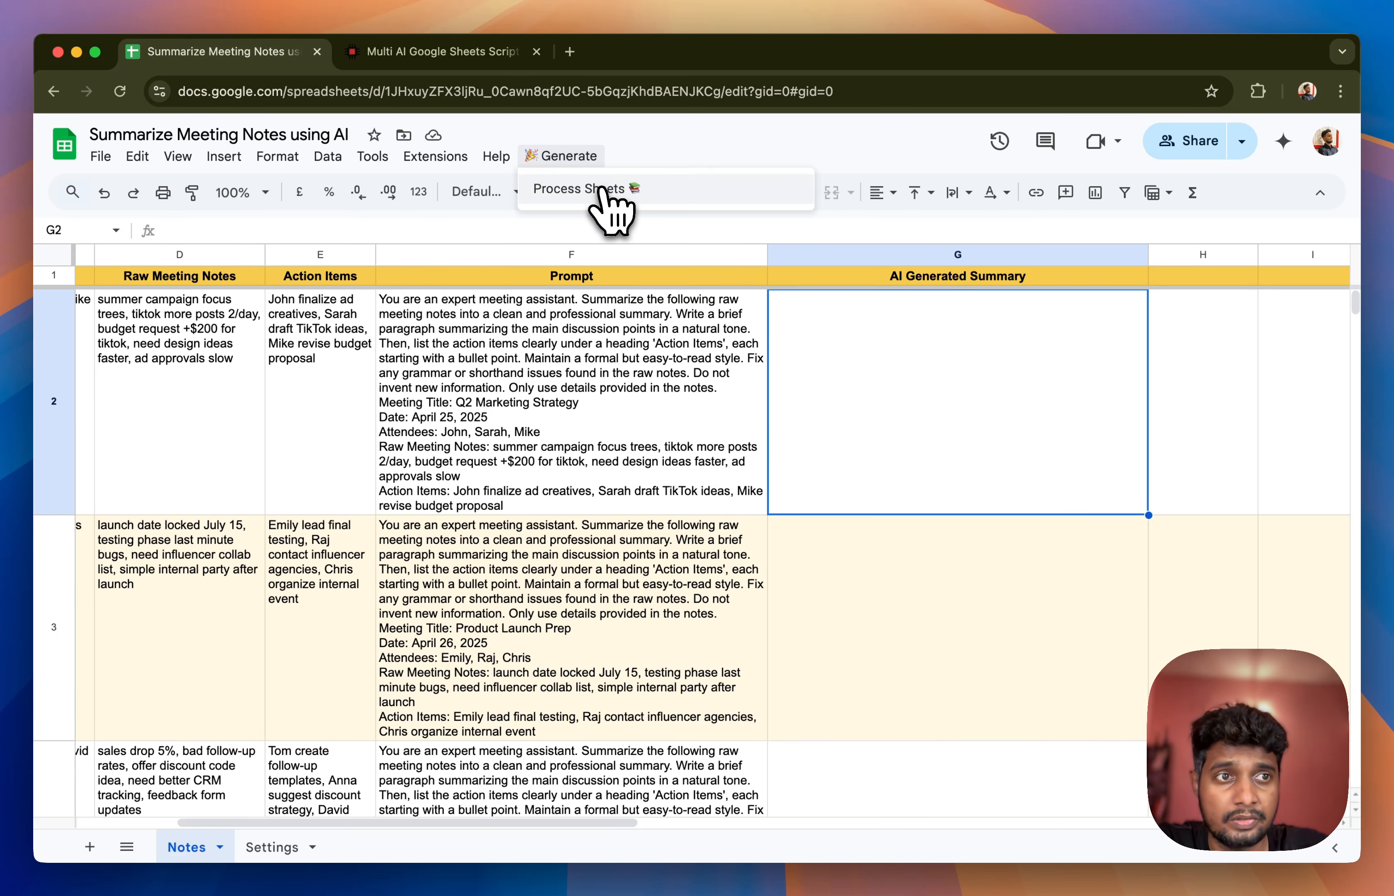
left_click(604, 202)
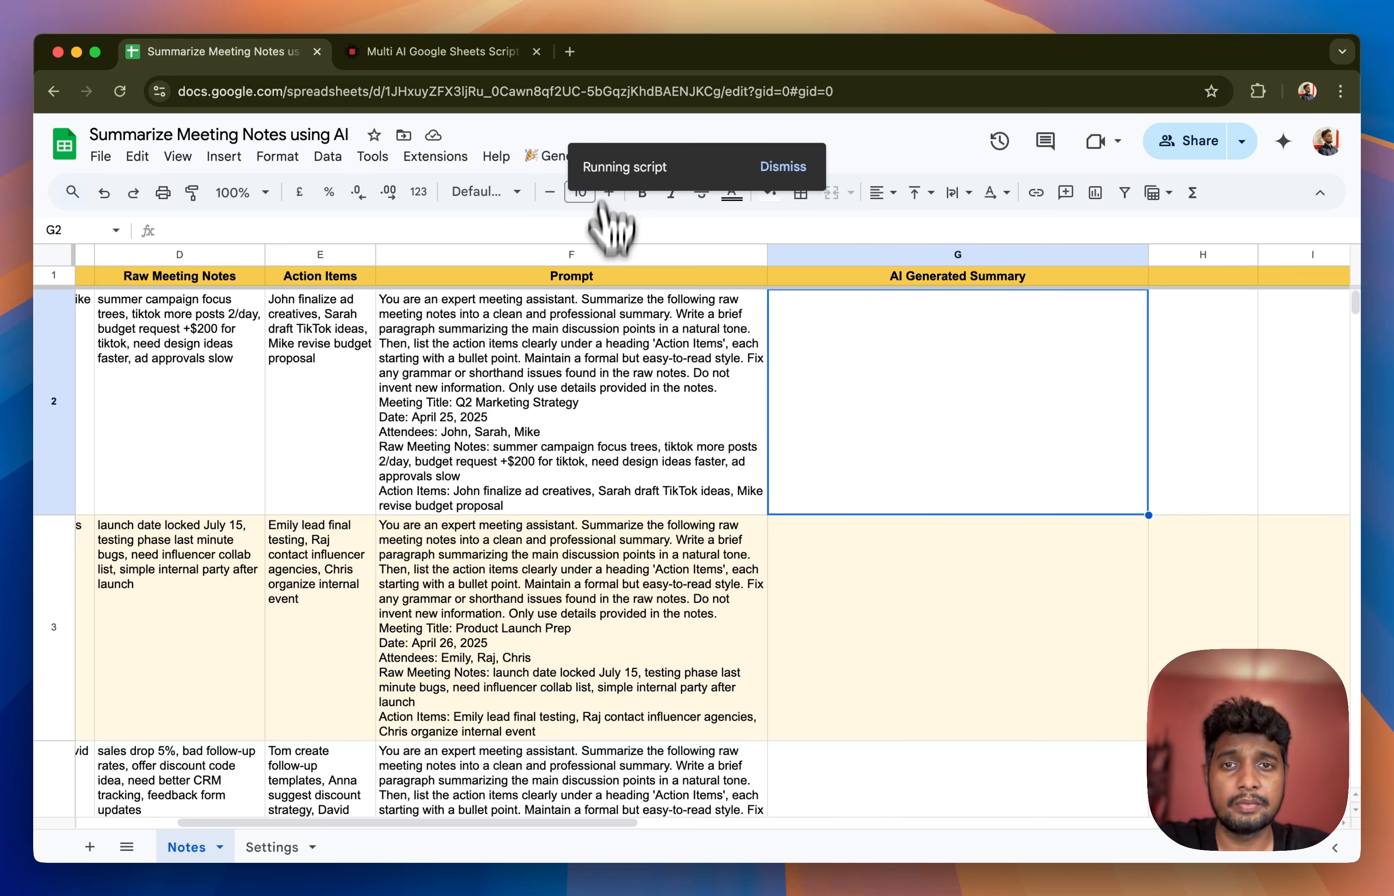
Examine the AI Generated Summary column from row 2 to row 6 as the script fills it in
scroll(927, 467, "right", 3)
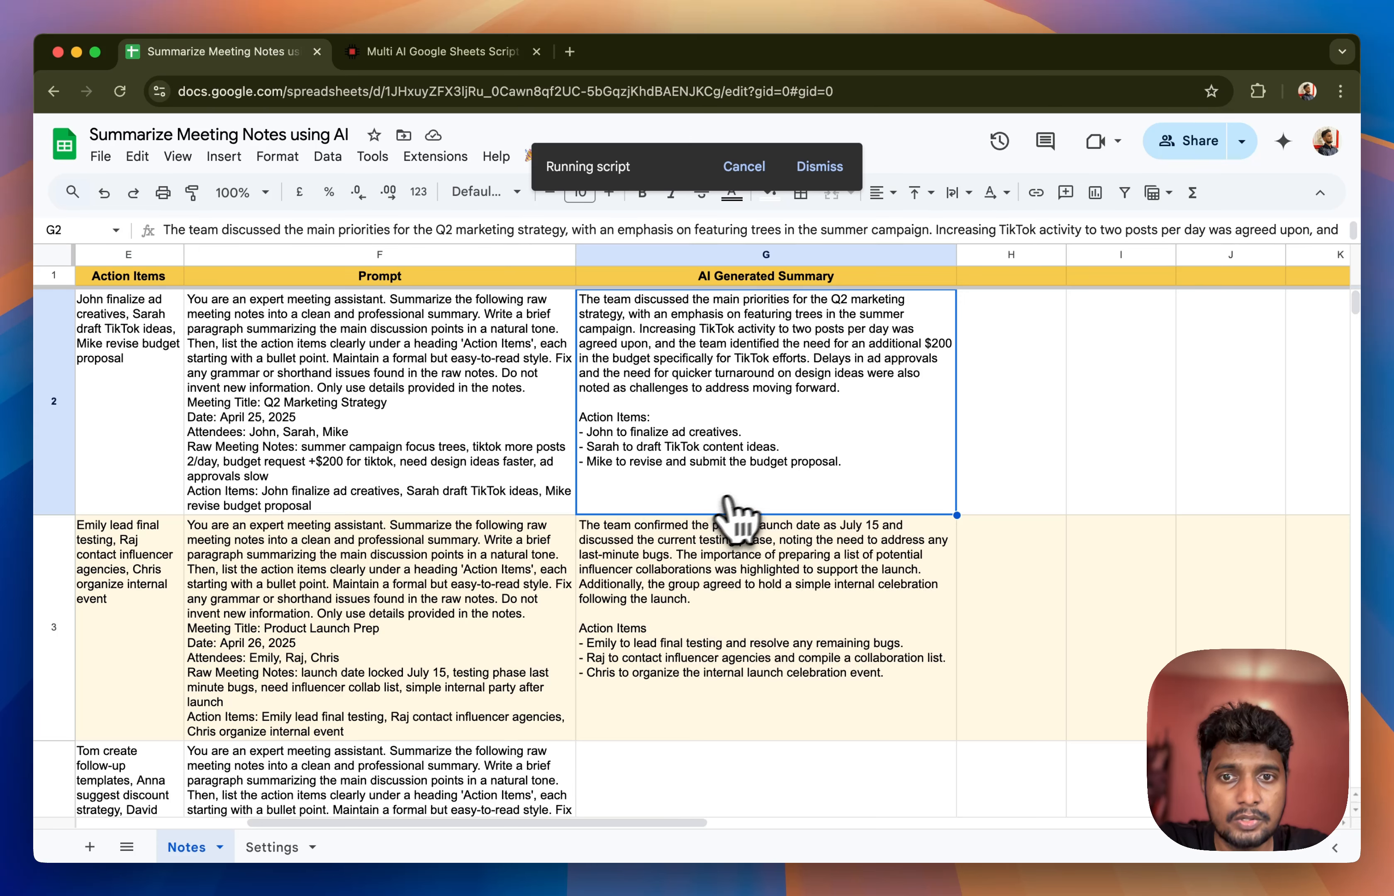
scroll(738, 513, "down", 2)
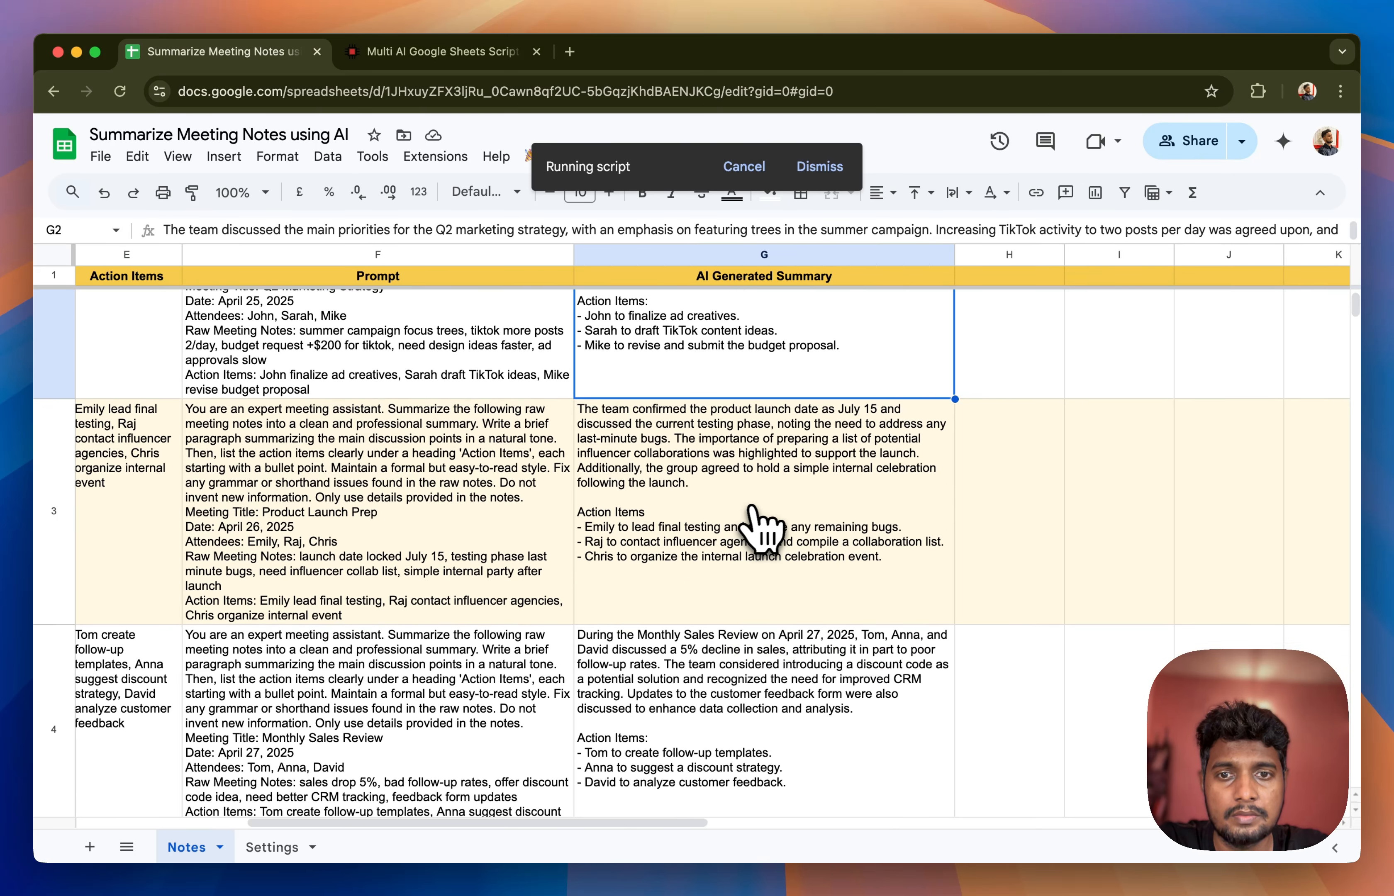
scroll(754, 508, "down", 2)
scroll(758, 507, "down", 5)
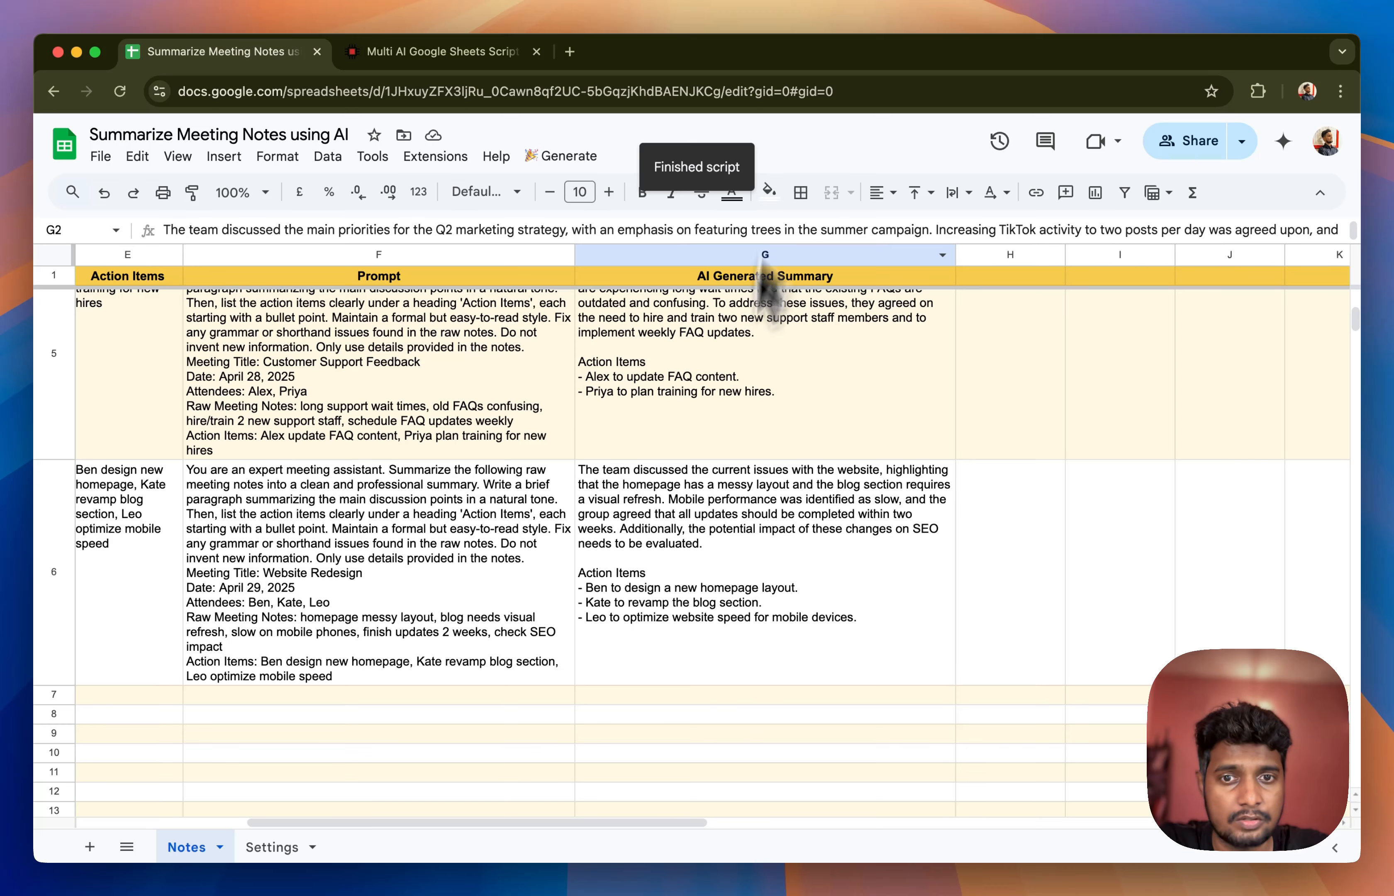
scroll(683, 614, "up", 10)
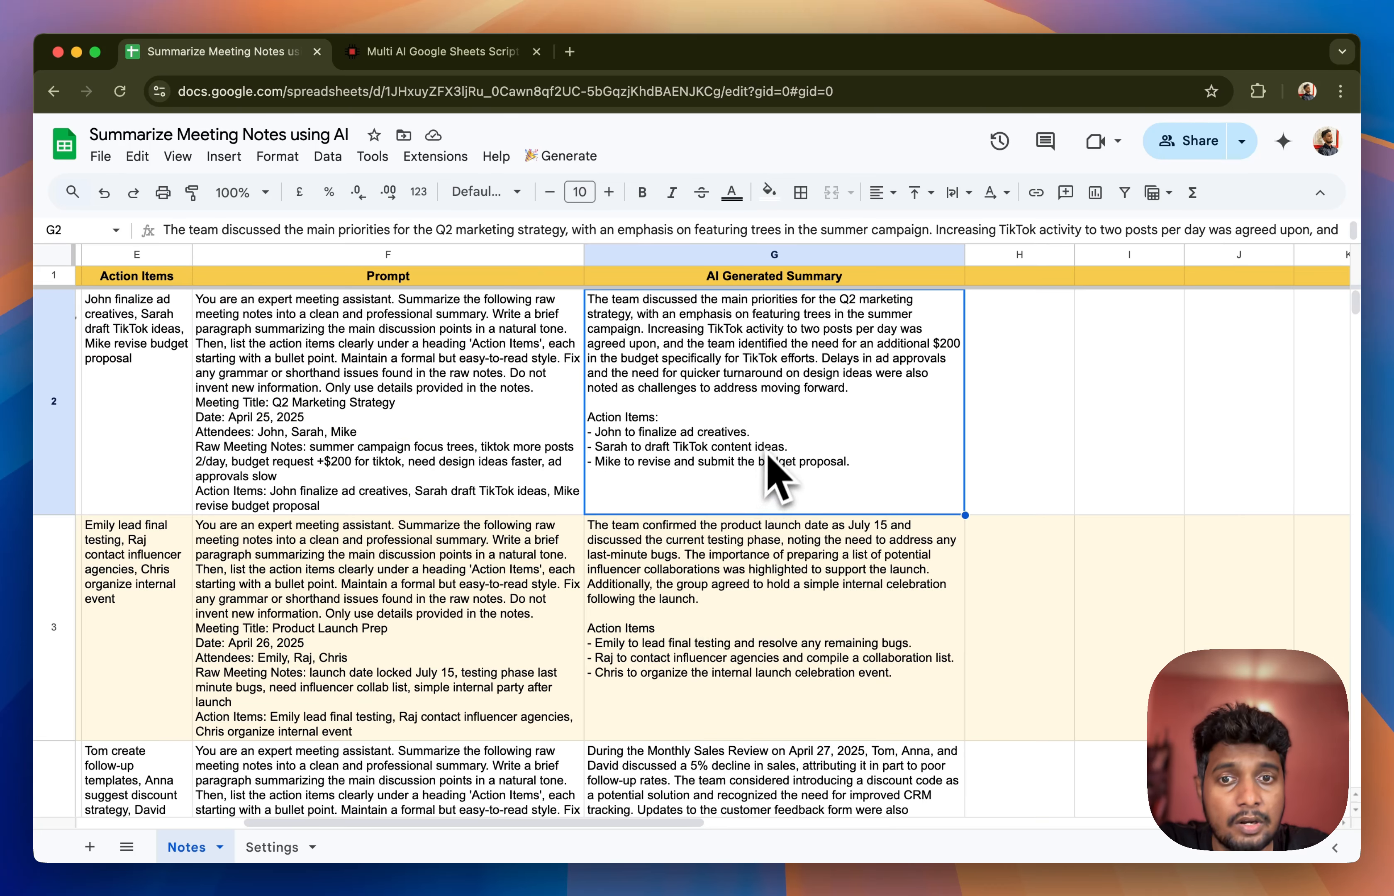
scroll(714, 641, "down", 3)
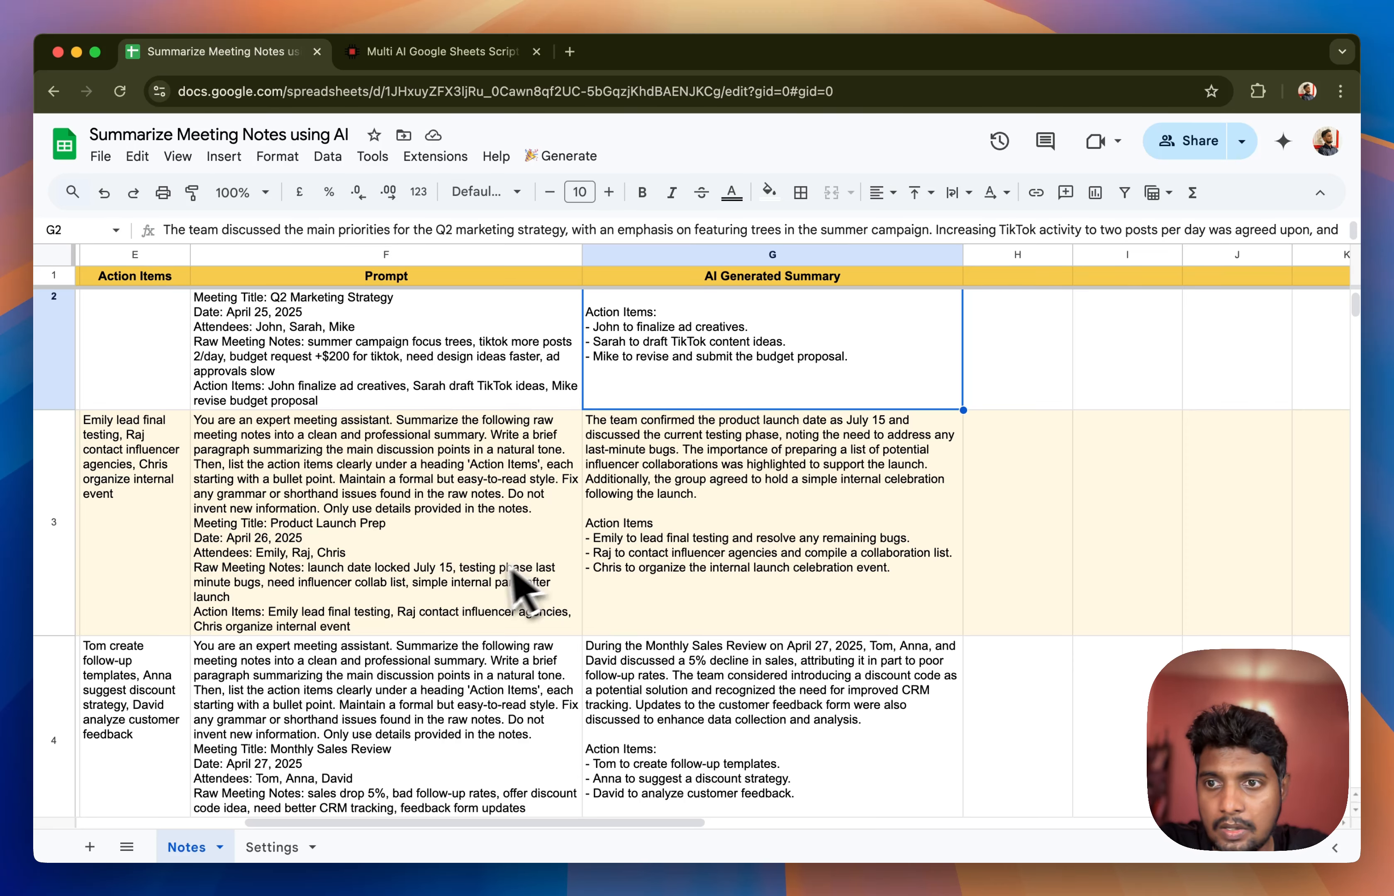
Compare the Product Launch Prep raw meeting notes in D3 with the AI-generated summary and action items in G3
scroll(504, 592, "left", 8)
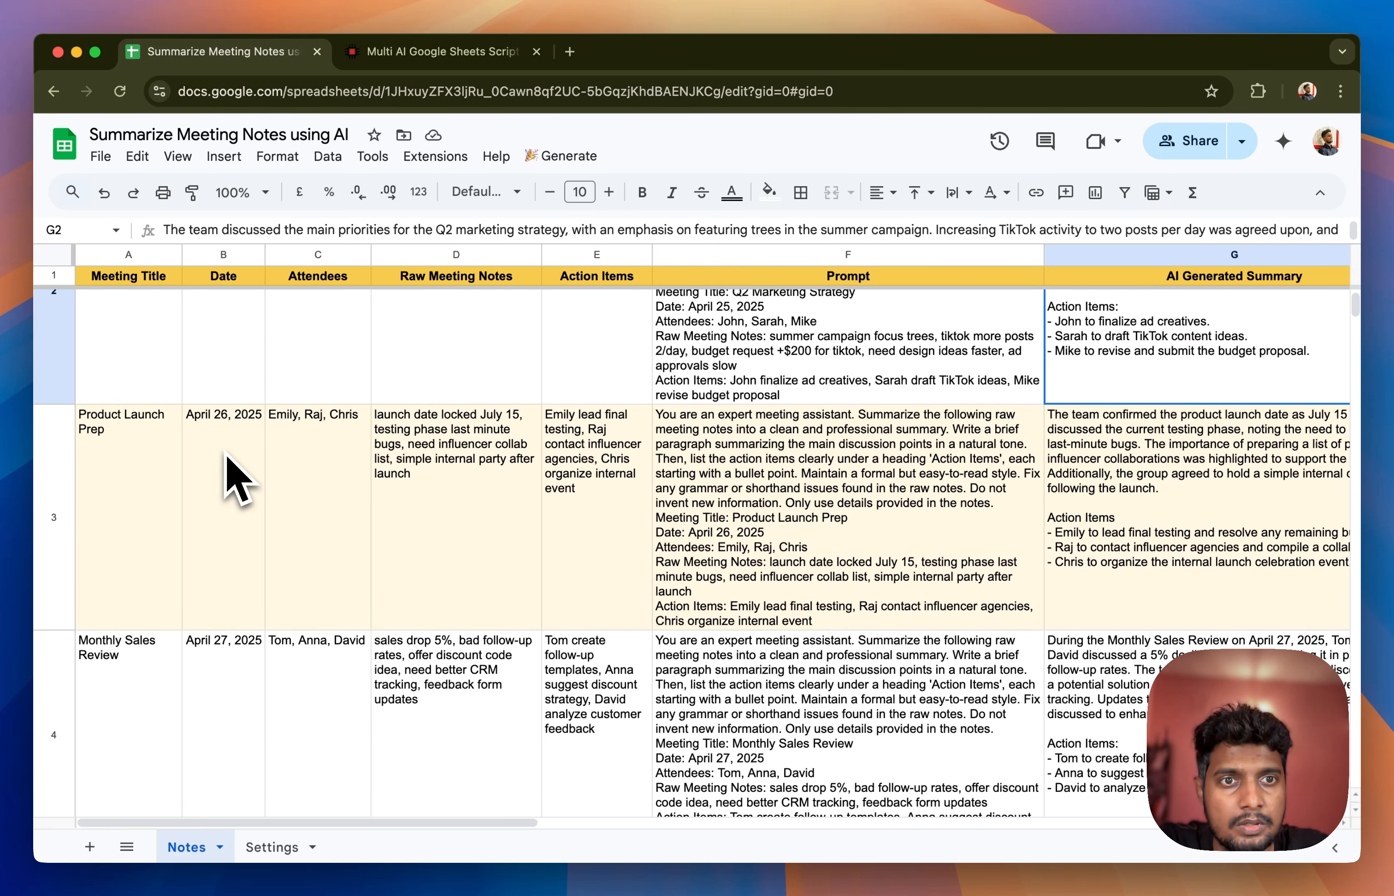
scroll(597, 498, "up", 2)
scroll(610, 489, "right", 5)
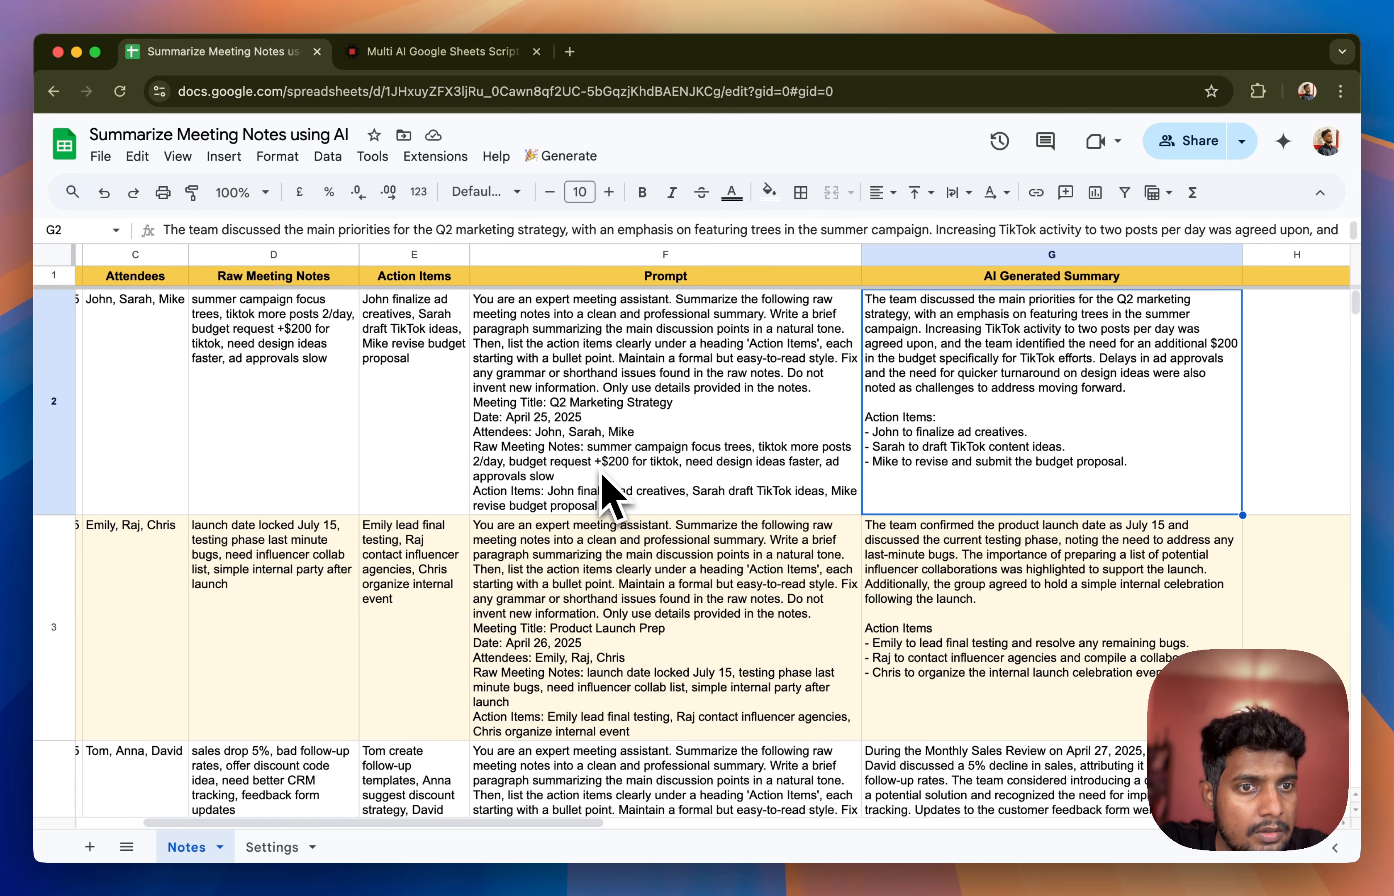
left_click(1040, 578)
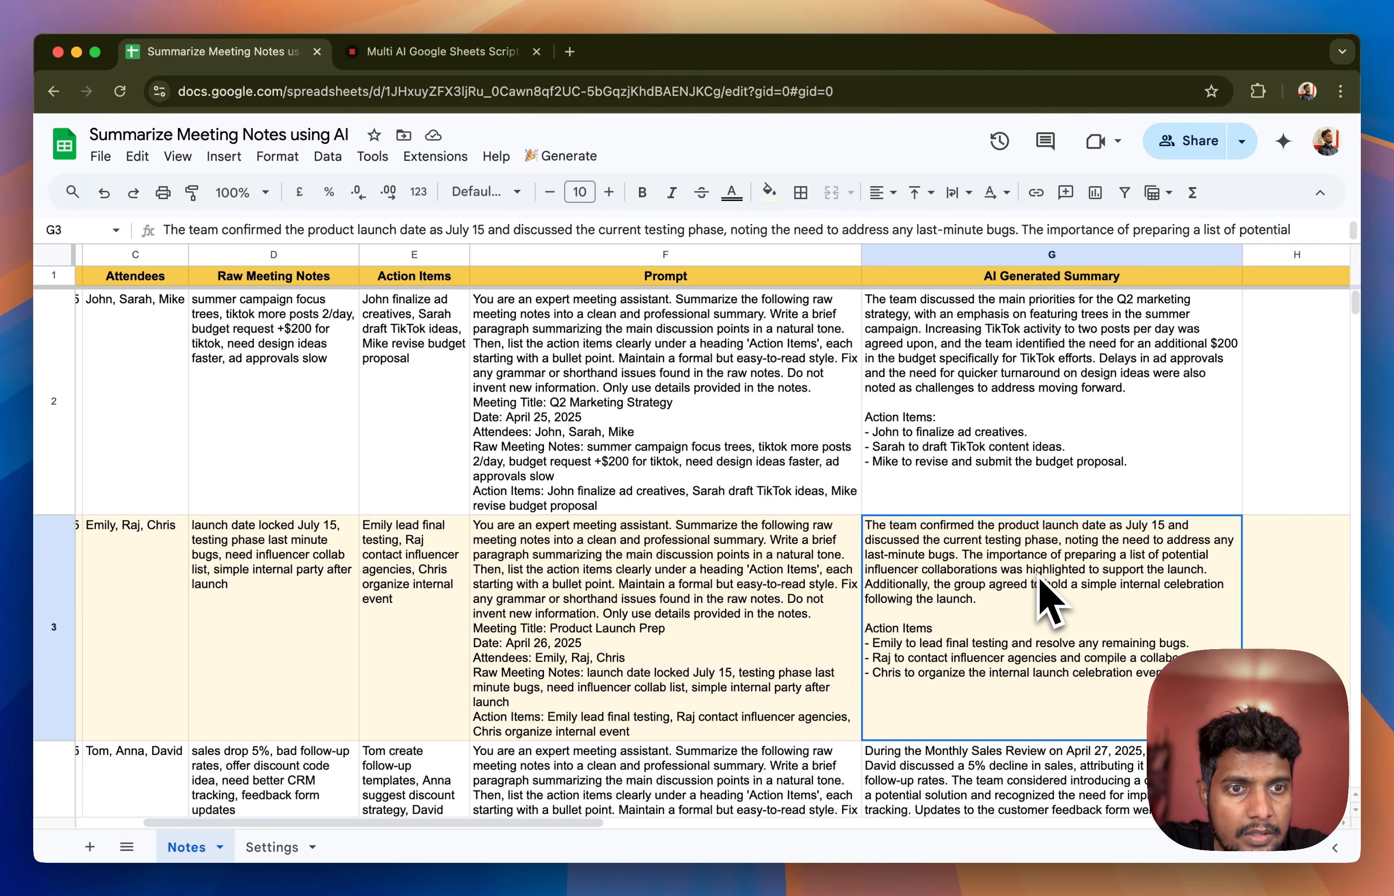
scroll(1043, 586, "left", 3)
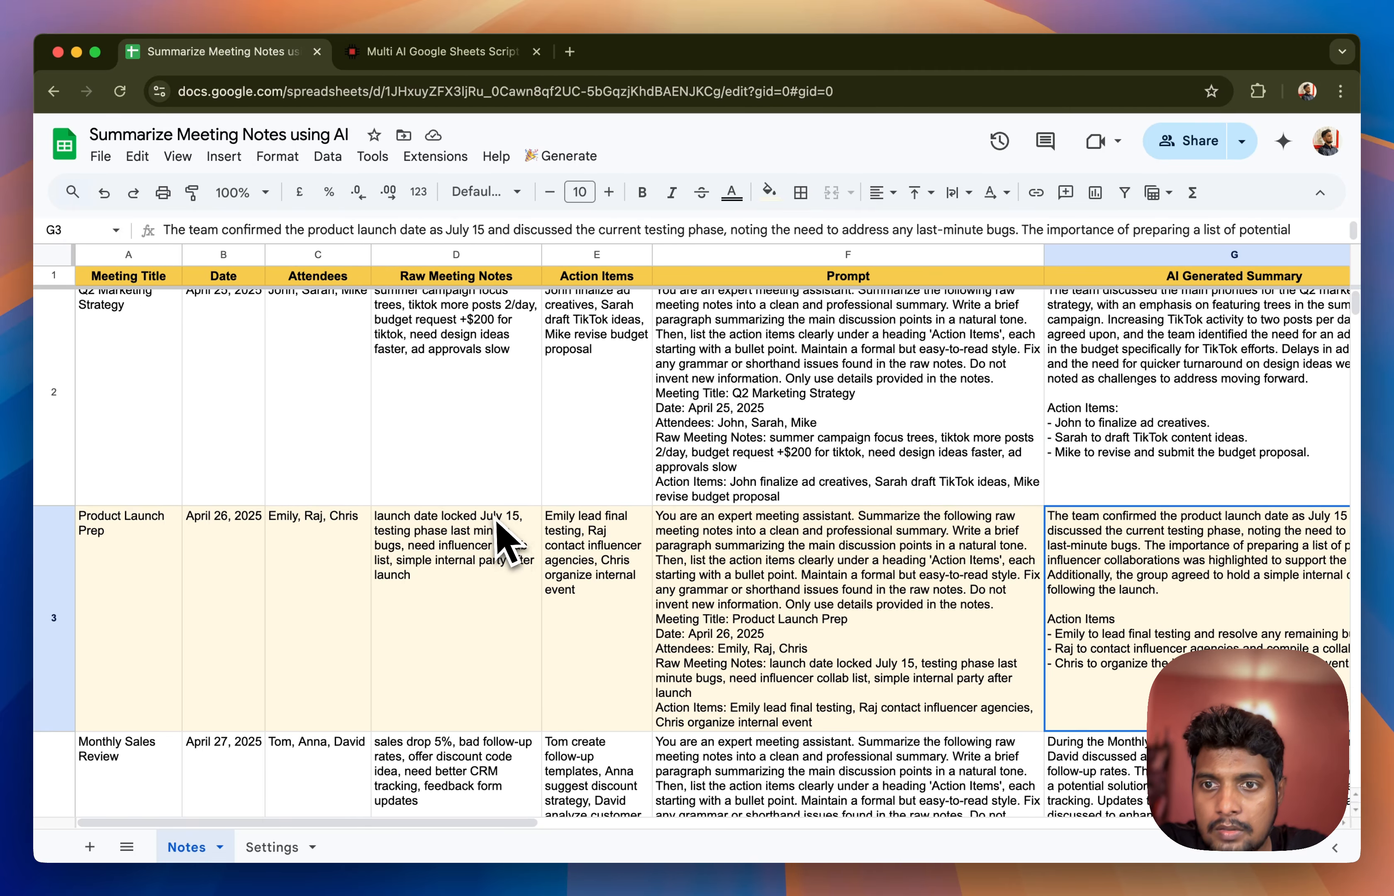
left_click(498, 525)
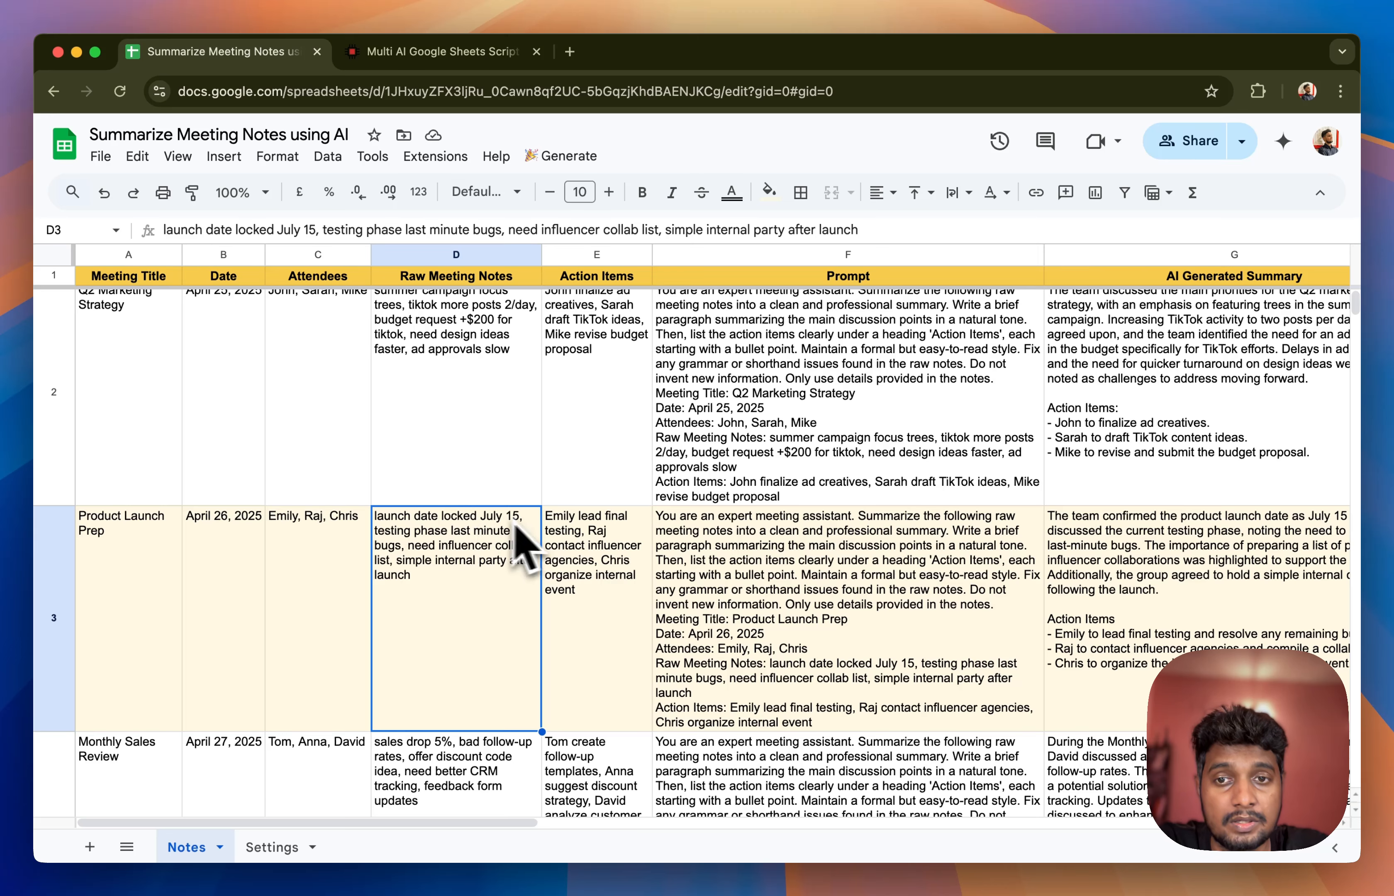
scroll(879, 574, "right", 5)
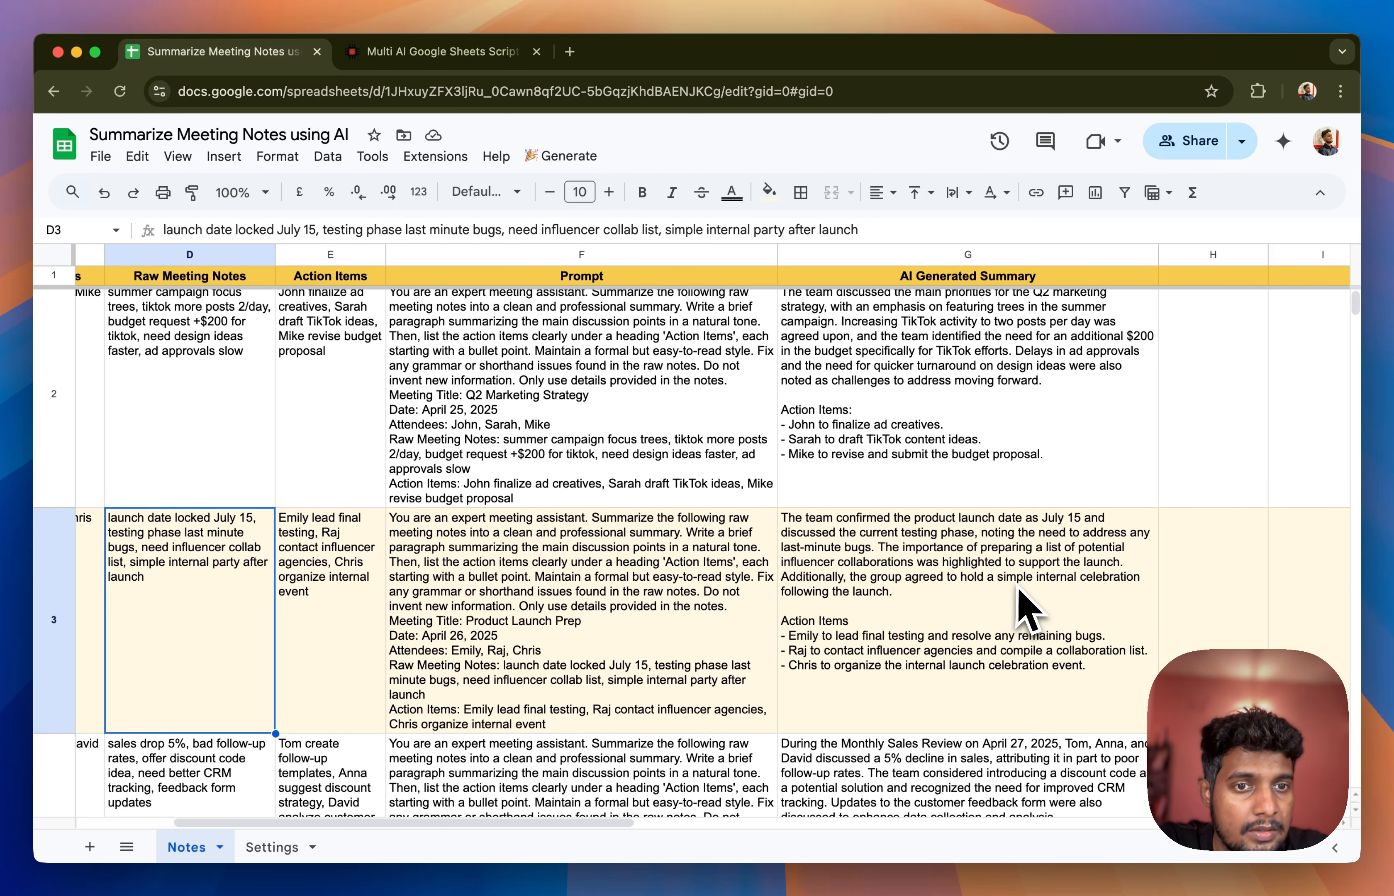
left_click(1023, 598)
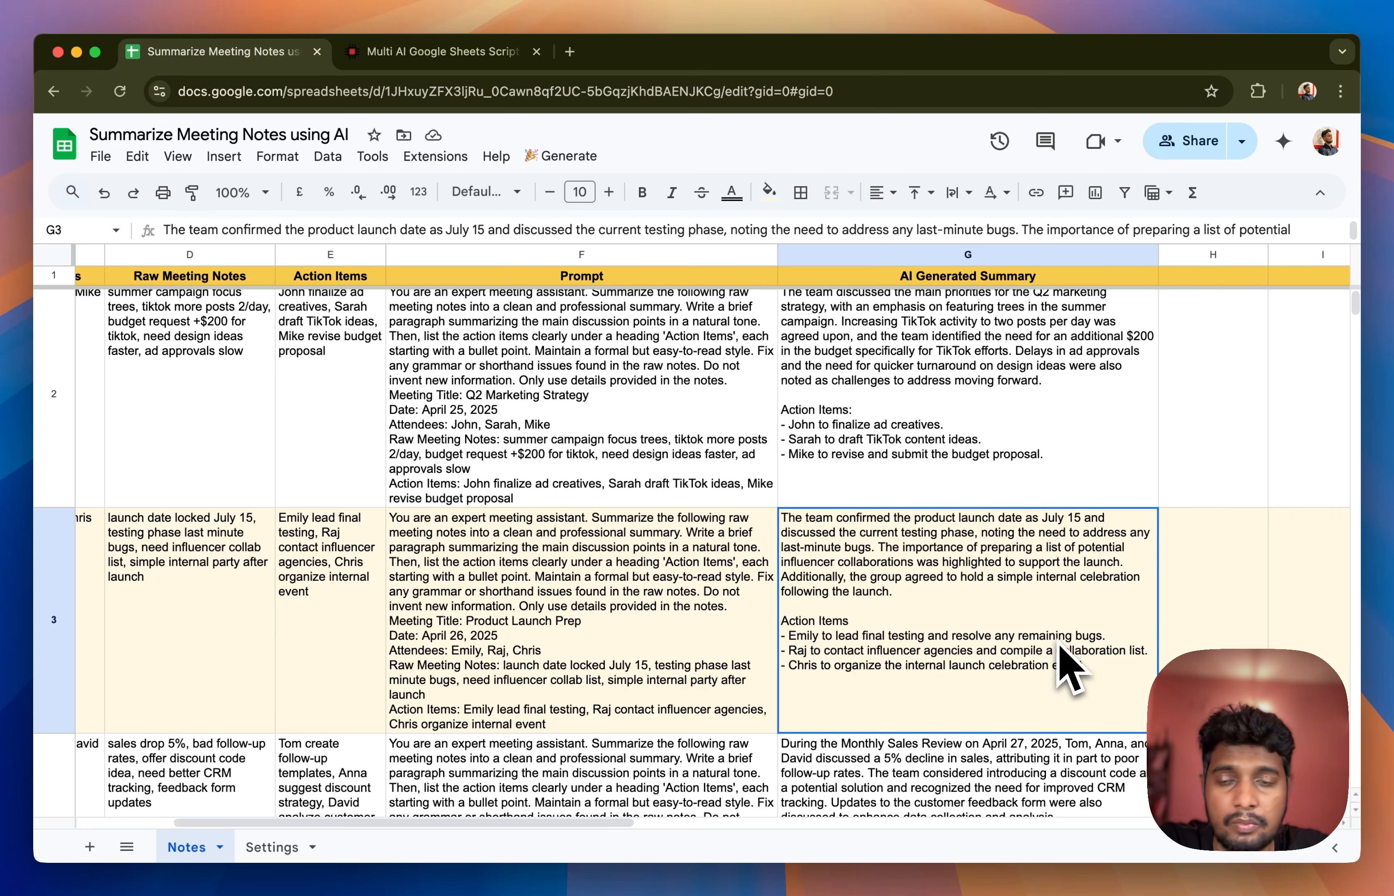
Clear the Monthly Sales Review summary in G4 and run the Process Sheets script to regenerate it
scroll(542, 653, "left", 3)
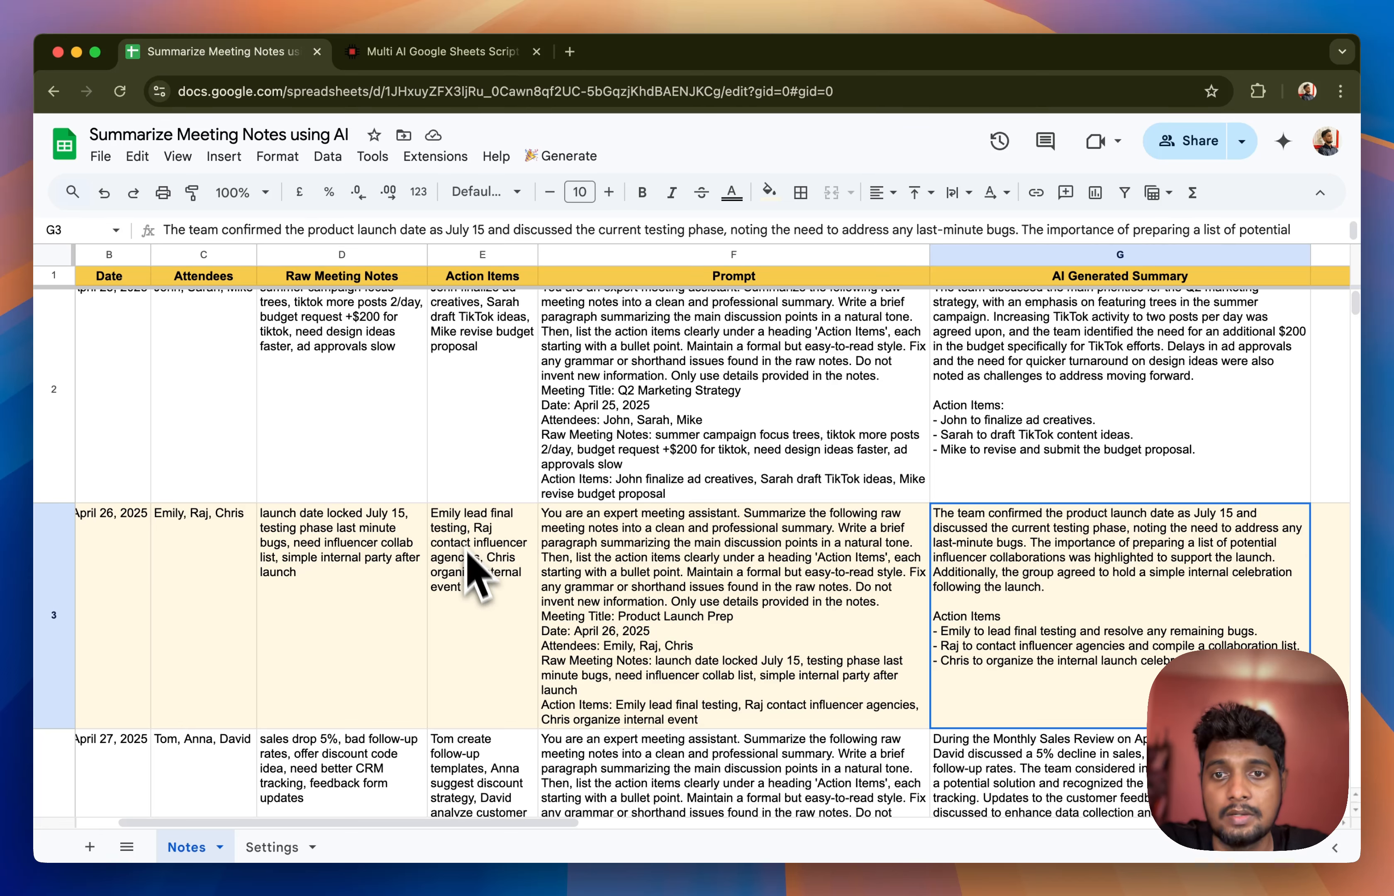
scroll(489, 627, "down", 10)
scroll(489, 627, "left", 2)
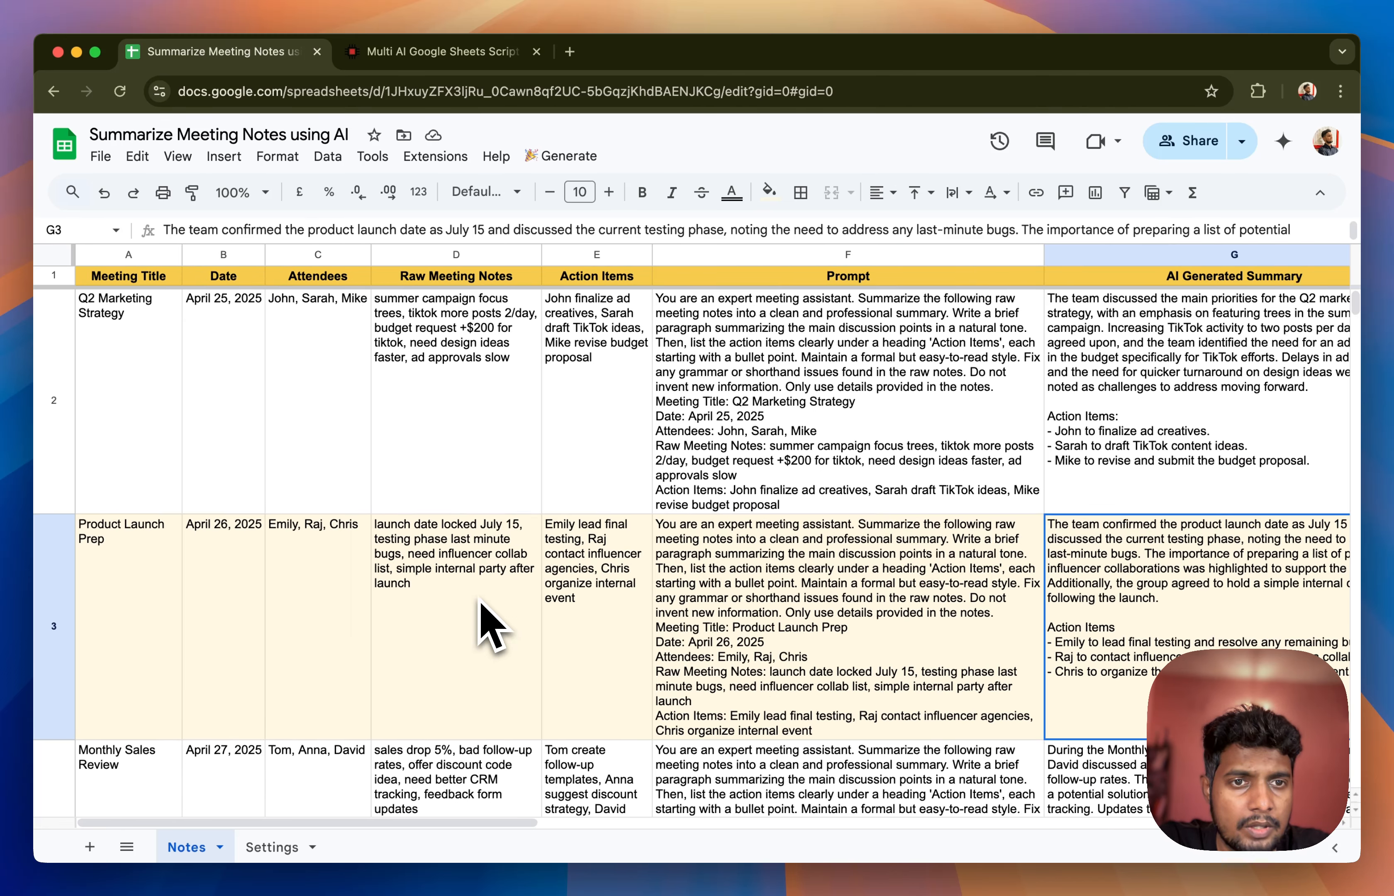
scroll(482, 622, "up", 6)
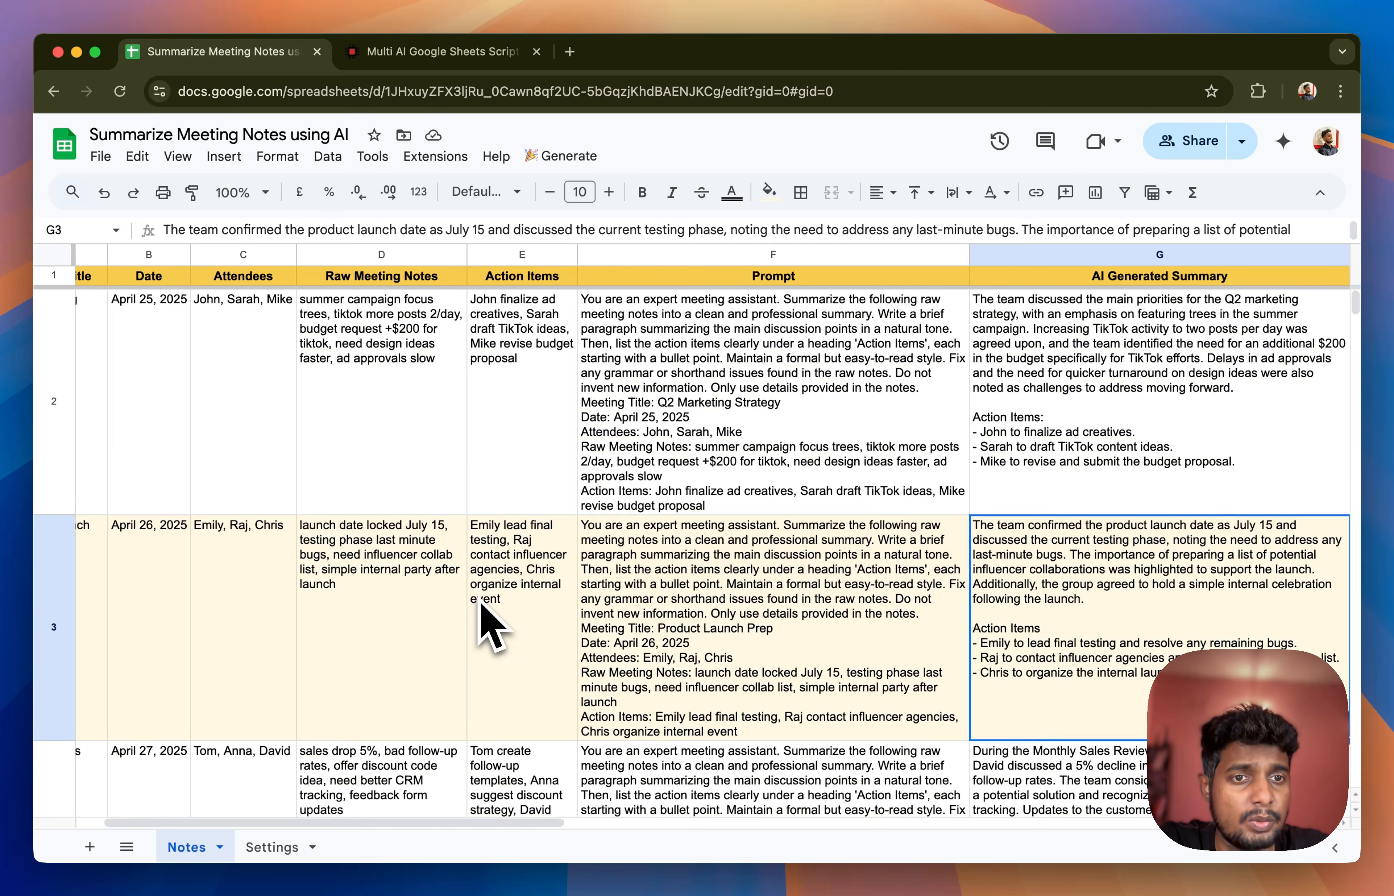
scroll(483, 622, "right", 8)
scroll(703, 586, "down", 2)
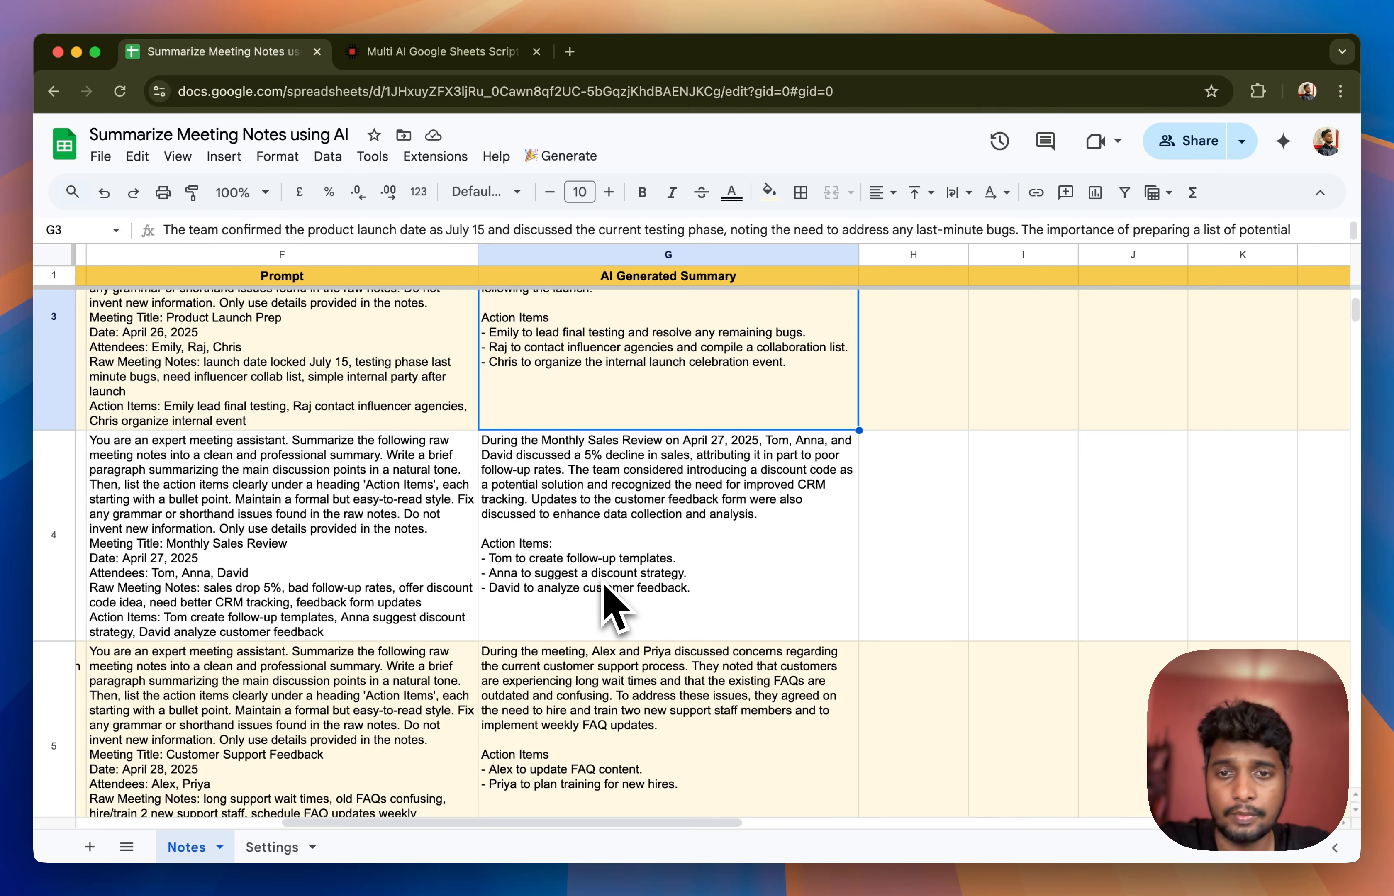
left_click(674, 551)
key("Delete")
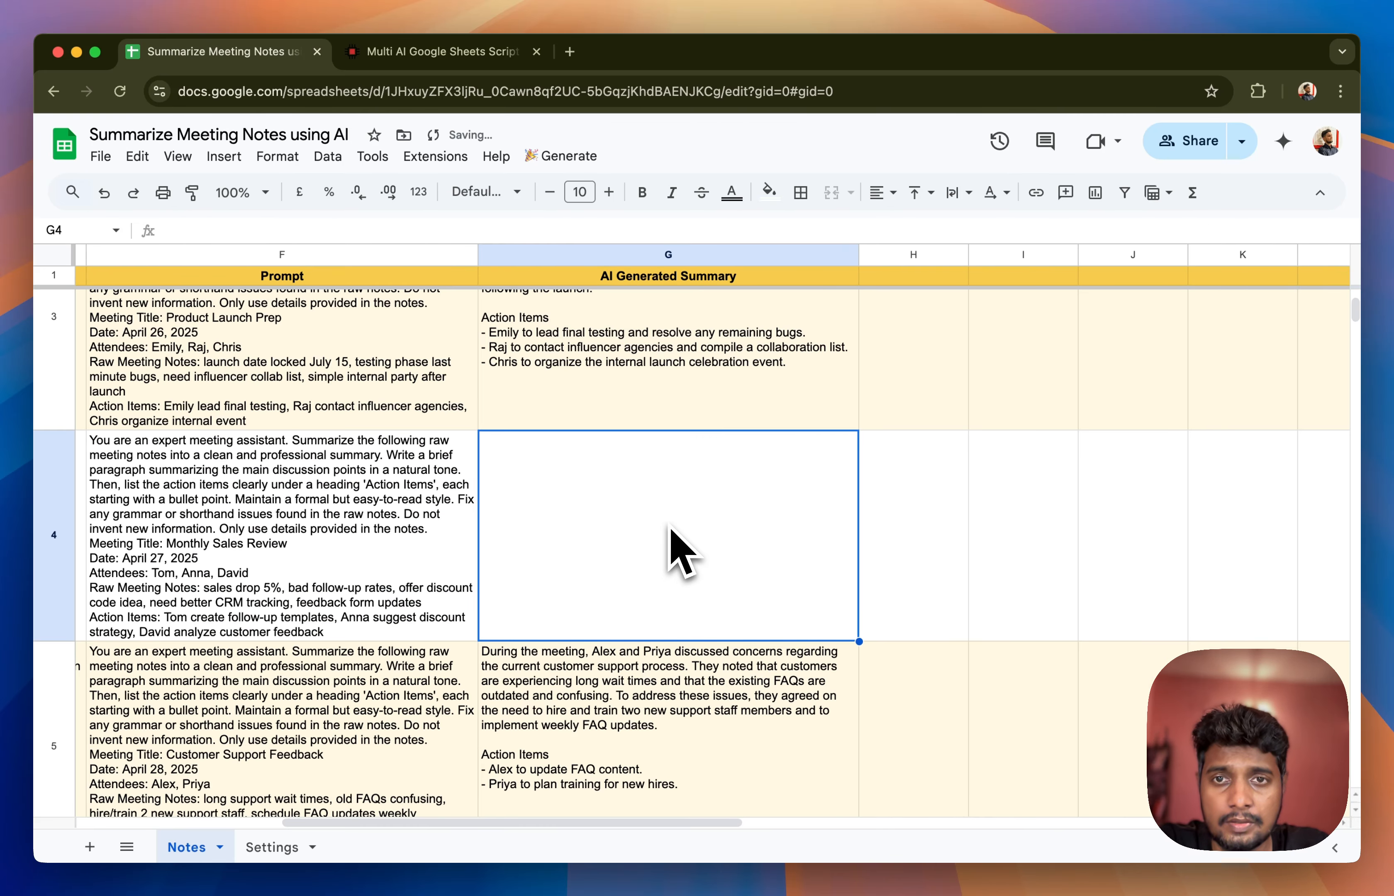
left_click(562, 156)
left_click(605, 189)
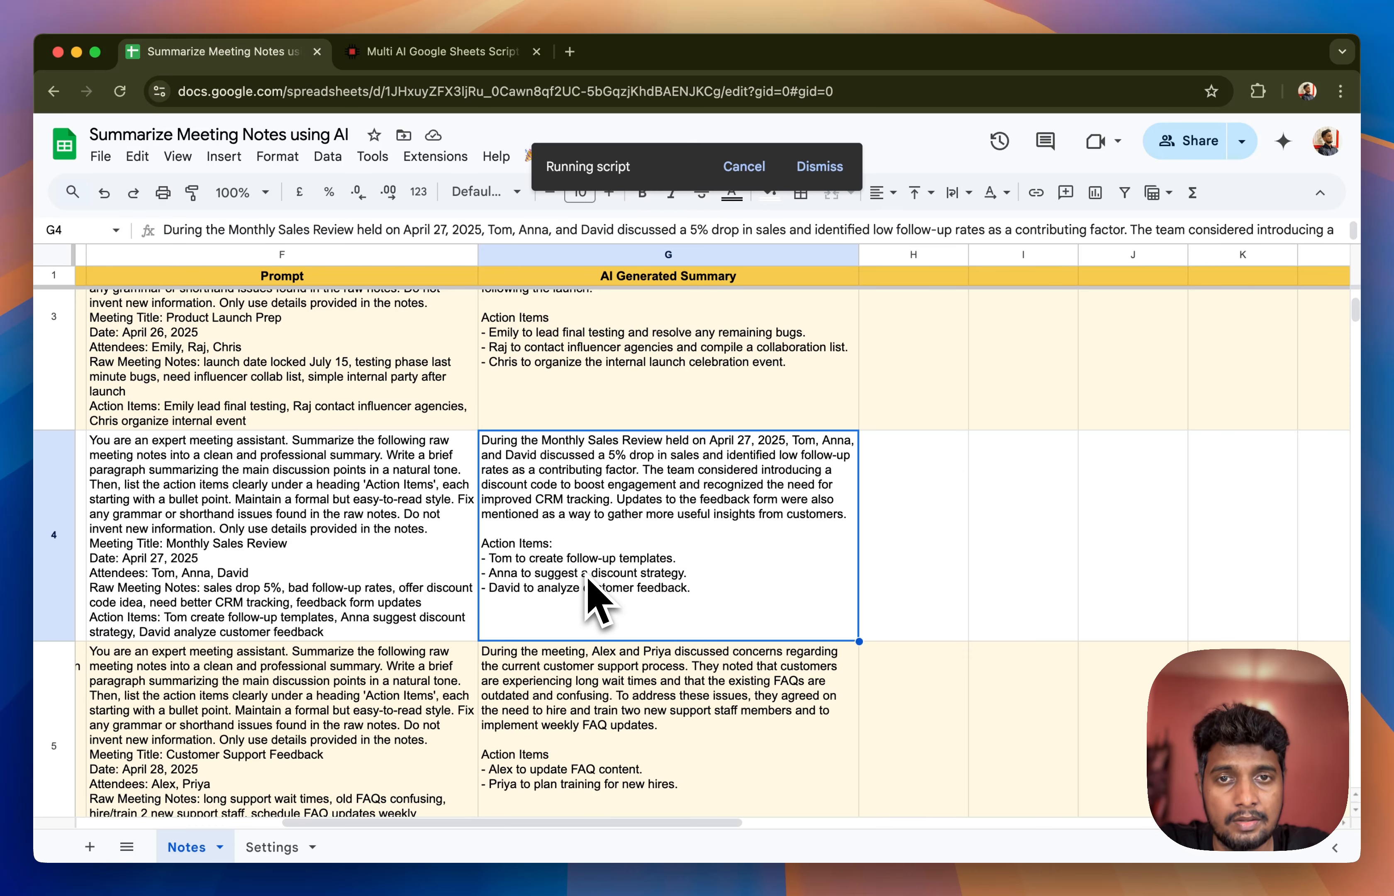
Clear the Website Redesign summary in G6 and rerun the Process Sheets script to generate it again
scroll(645, 481, "up", 5)
scroll(712, 448, "down", 5)
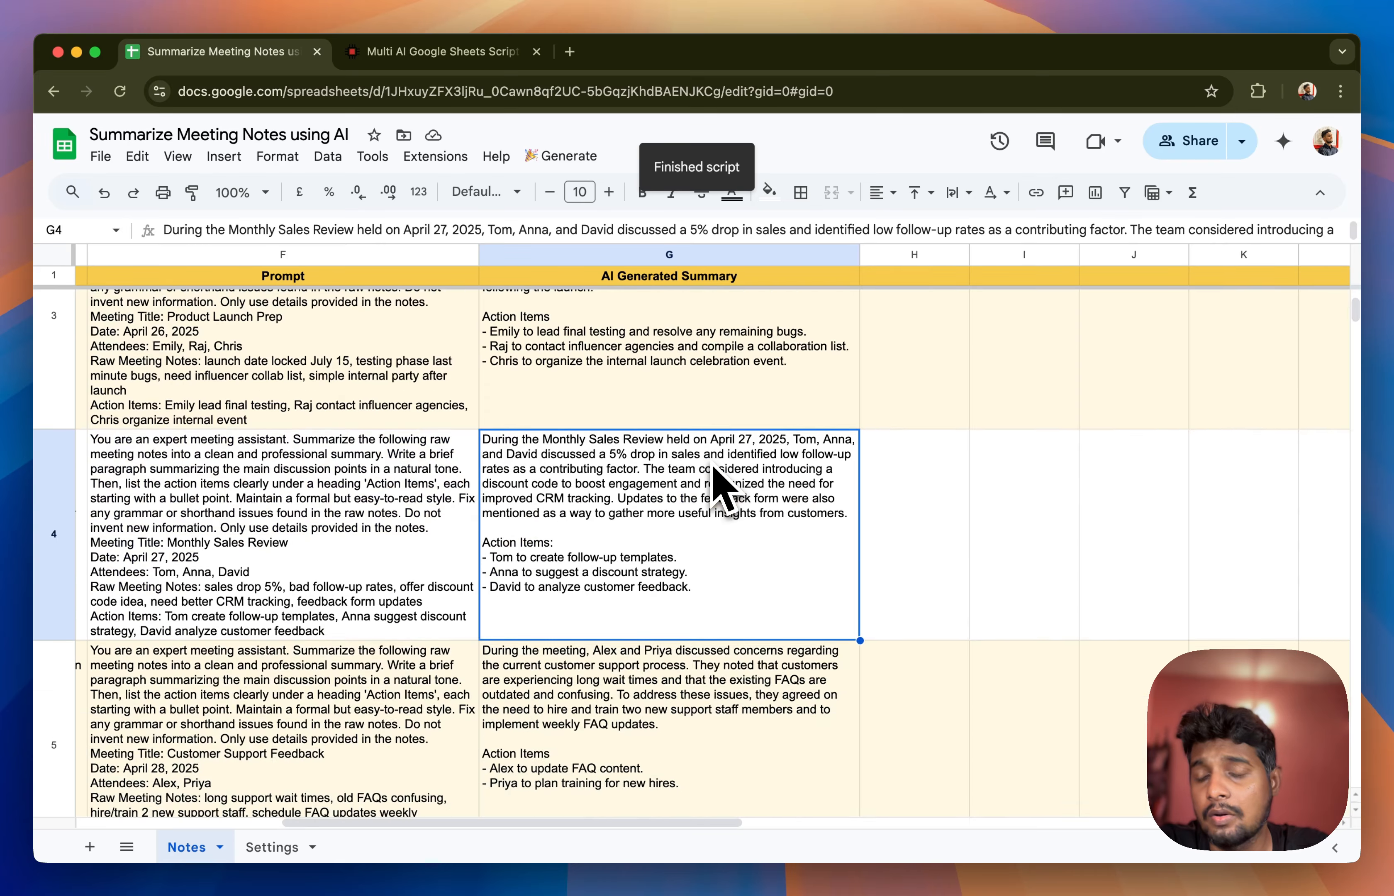
scroll(715, 483, "down", 5)
left_click(708, 528)
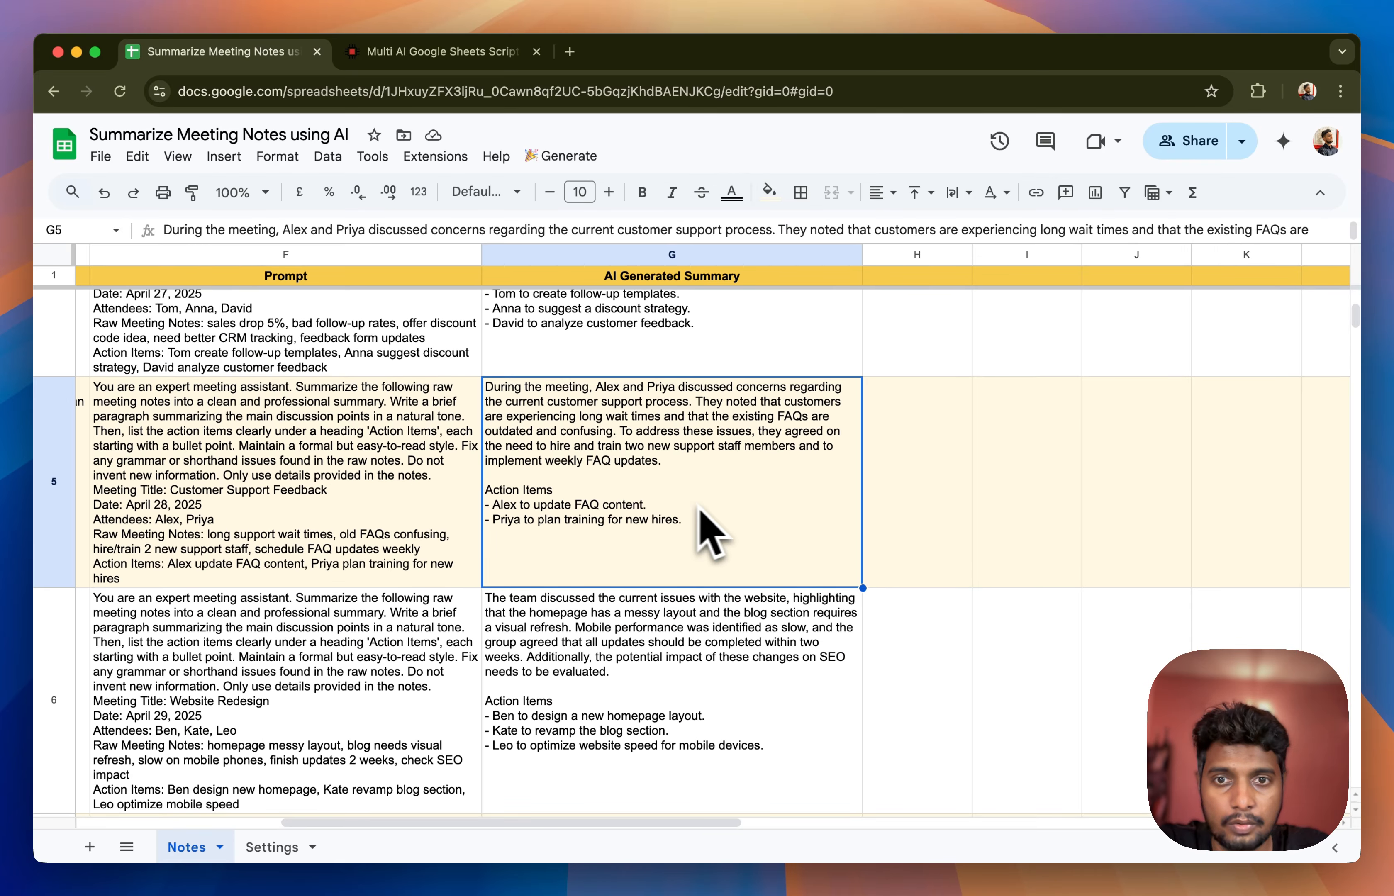
scroll(648, 697, "down", 3)
left_click(658, 523)
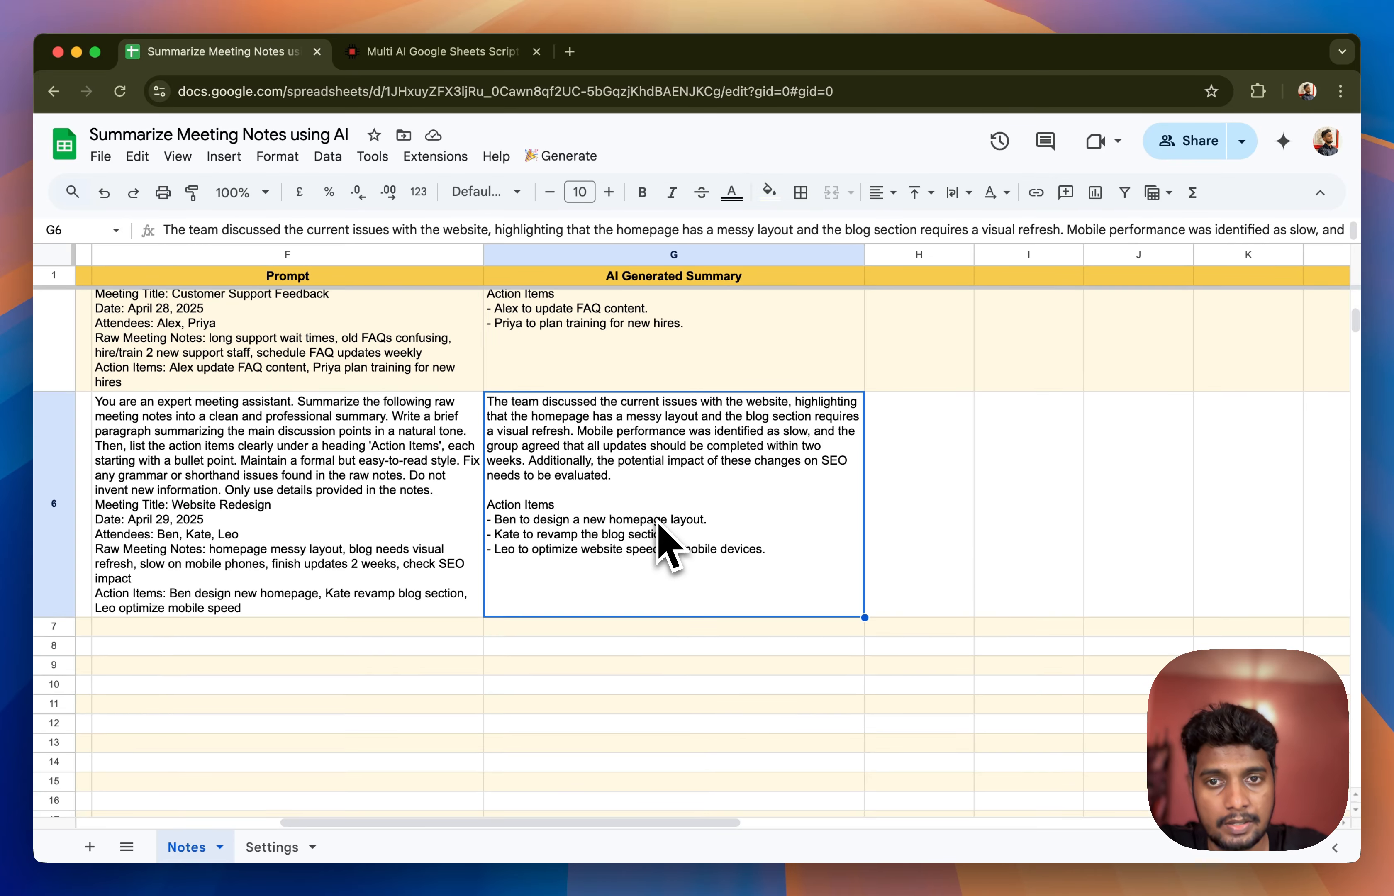
key("BackSpace")
left_click(564, 157)
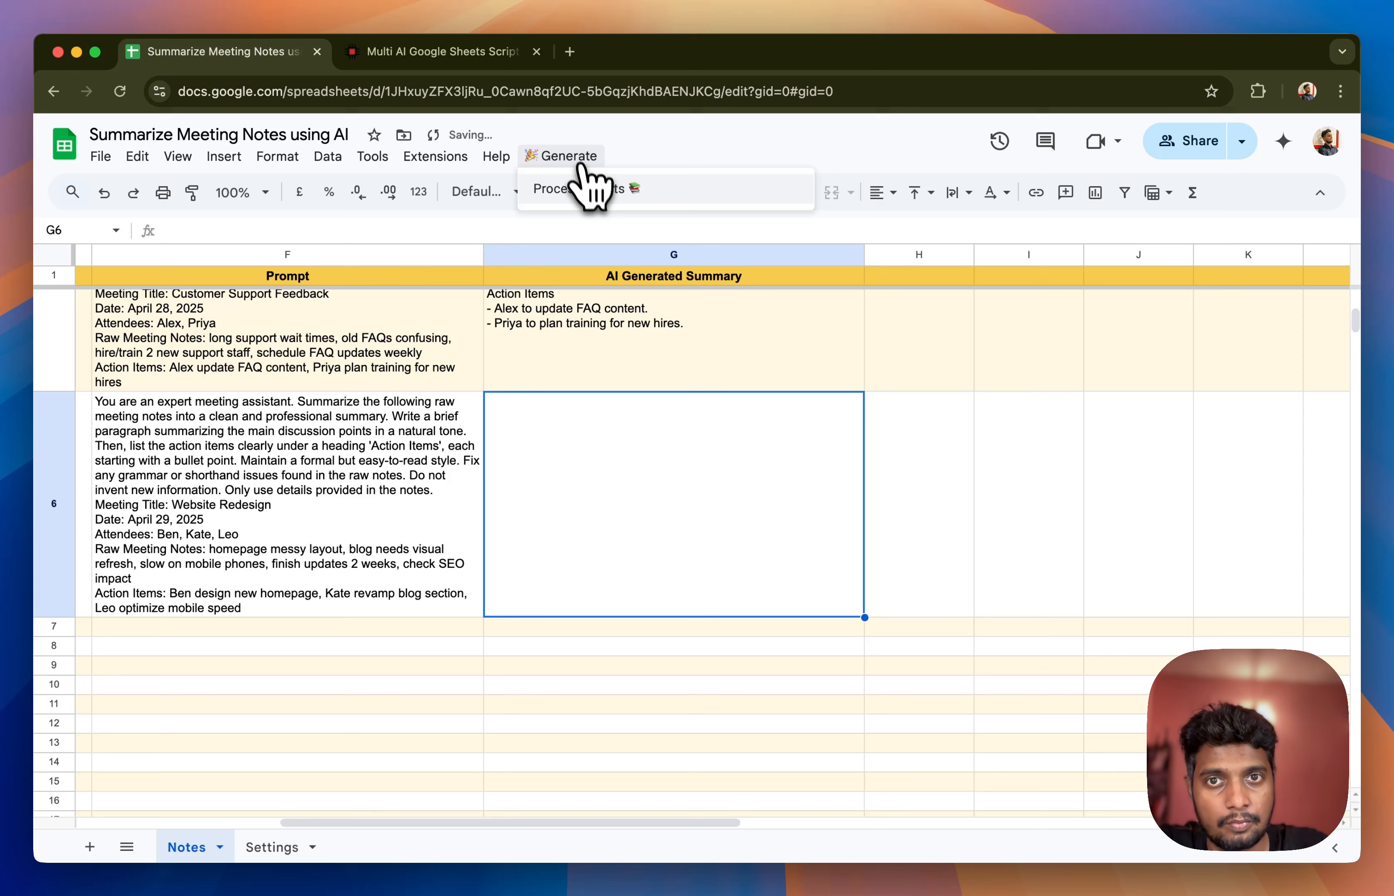
left_click(604, 193)
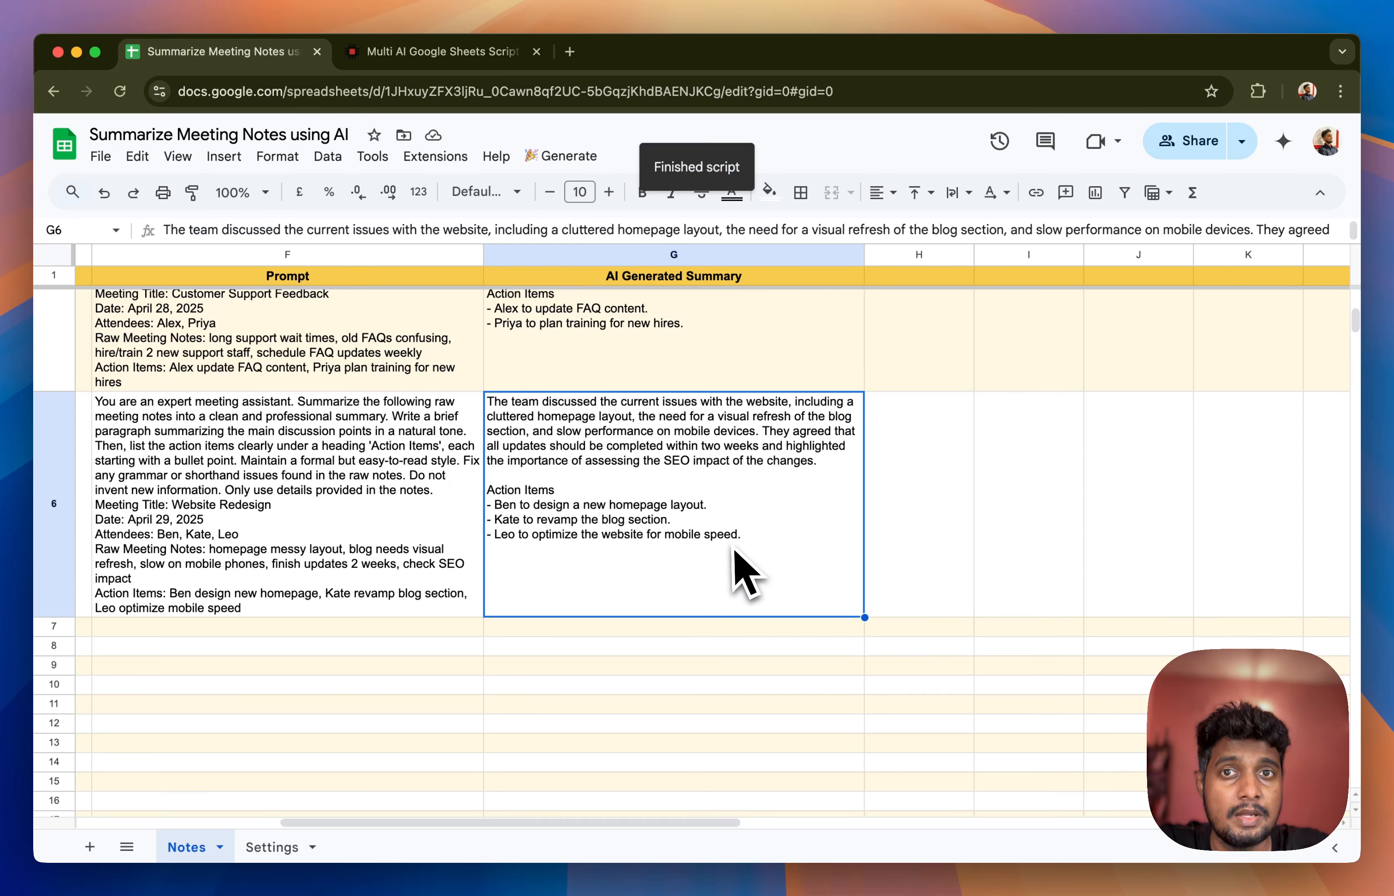
Run the Process Sheets script once more with all AI Generated Summary cells in rows 2 to 6 already filled
left_click(566, 156)
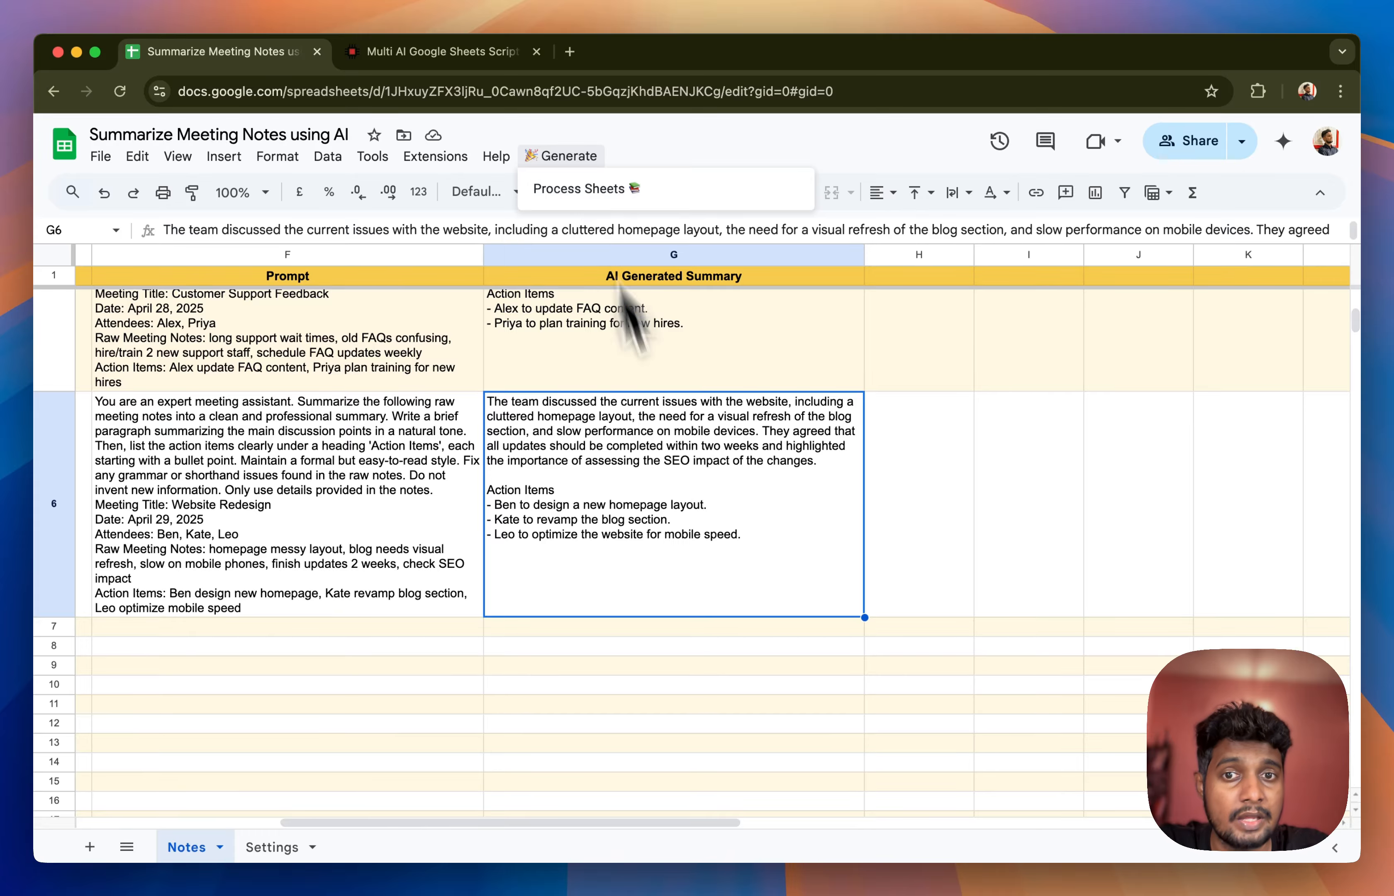
scroll(717, 615, "up", 10)
scroll(706, 593, "down", 10)
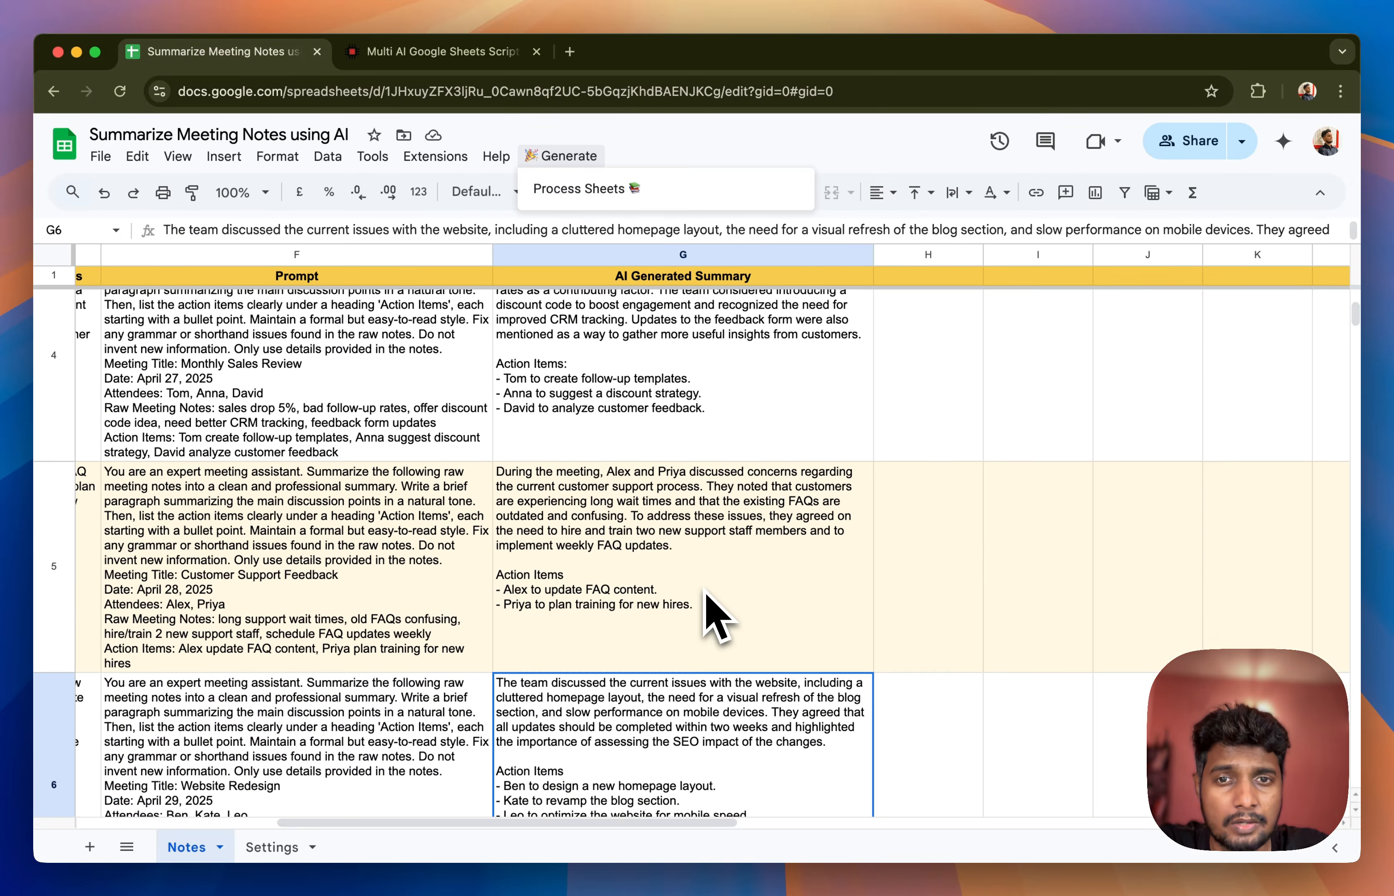
scroll(706, 594, "down", 3)
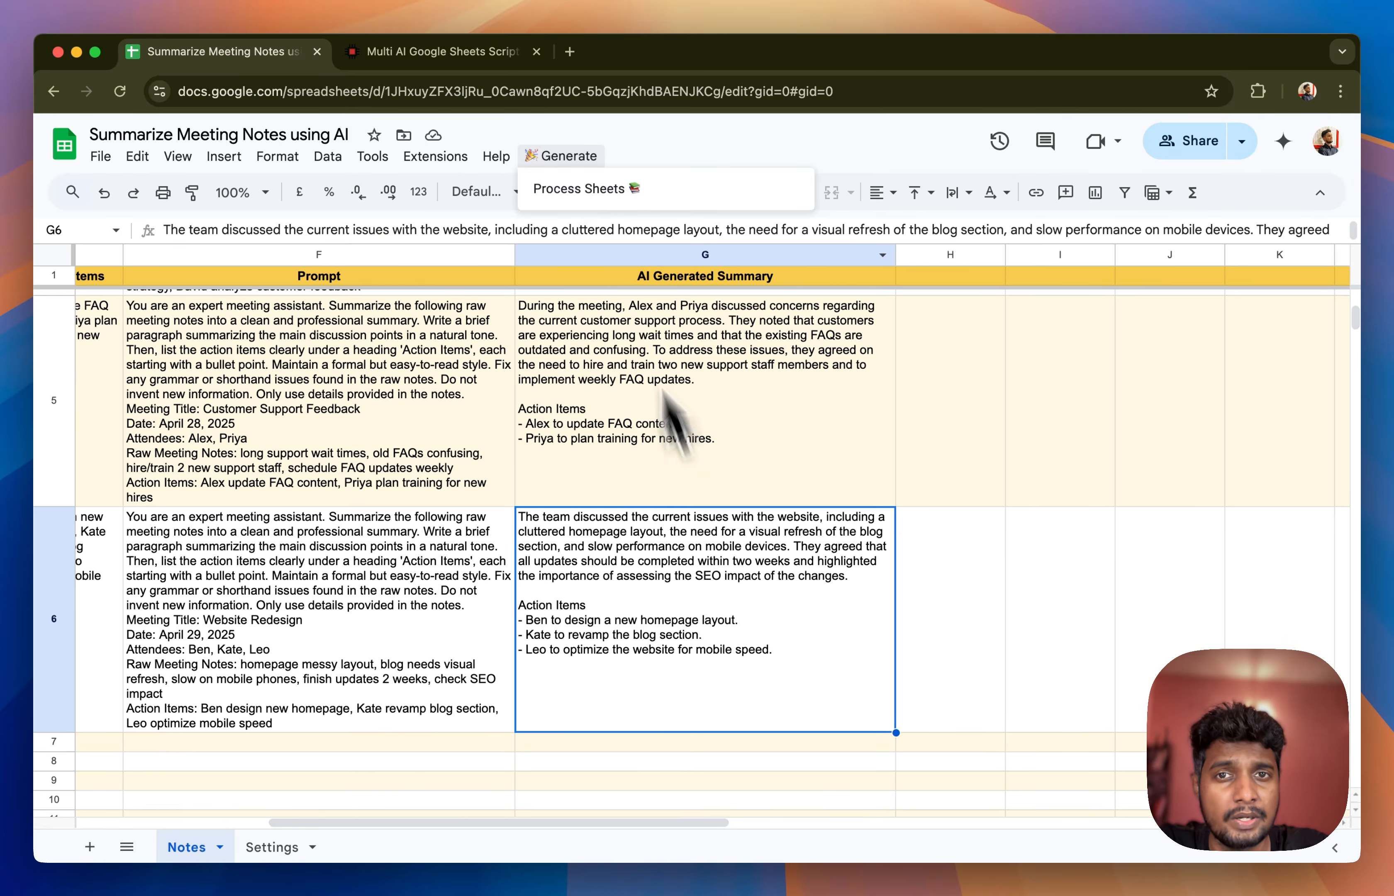
left_click(592, 196)
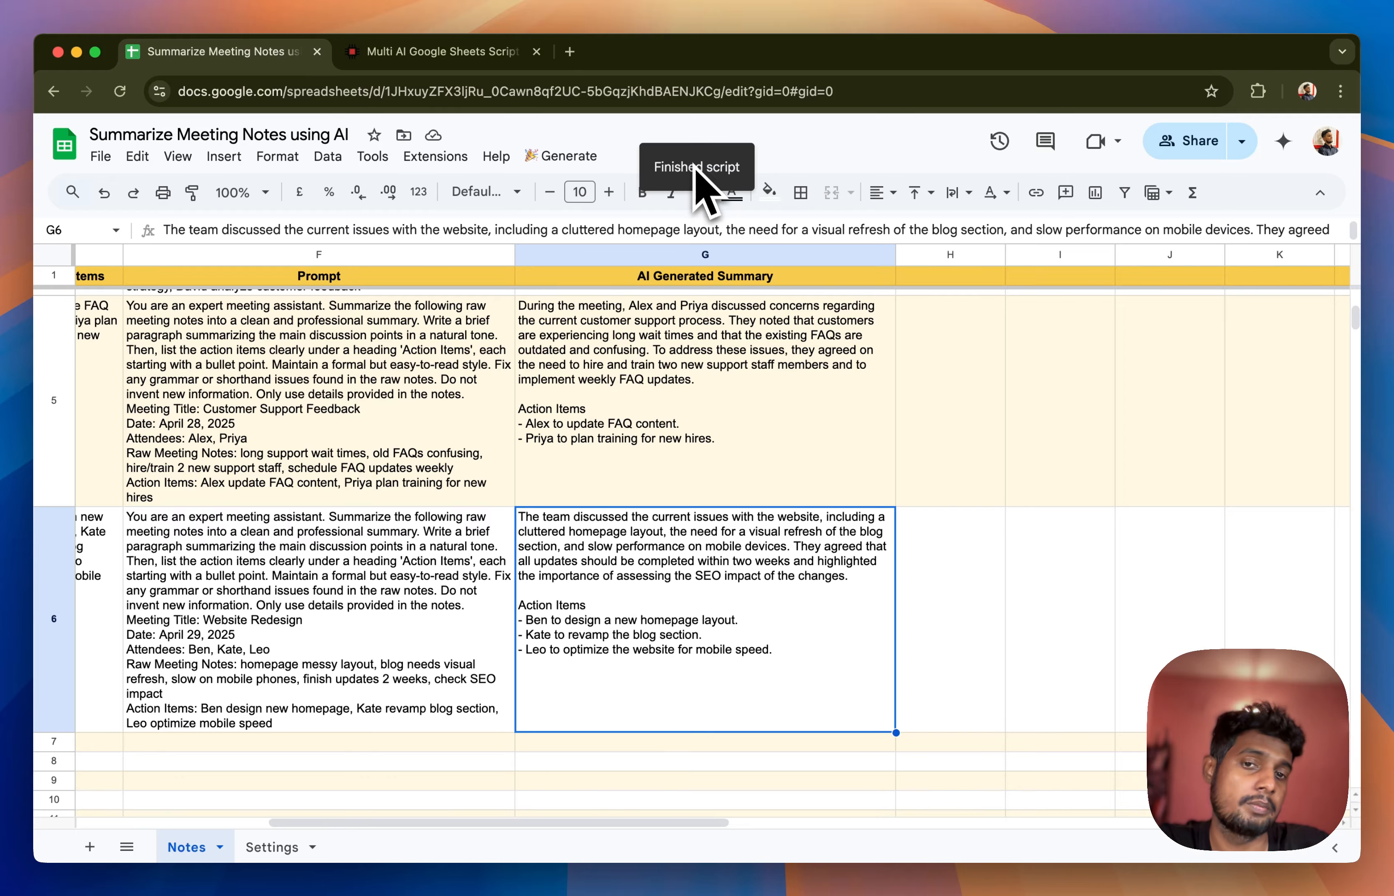
Clear the AI Generated Summary cells G3:G4 for Product Launch Prep and Monthly Sales Review
scroll(763, 451, "up", 10)
scroll(763, 451, "left", 10)
scroll(765, 451, "down", 1)
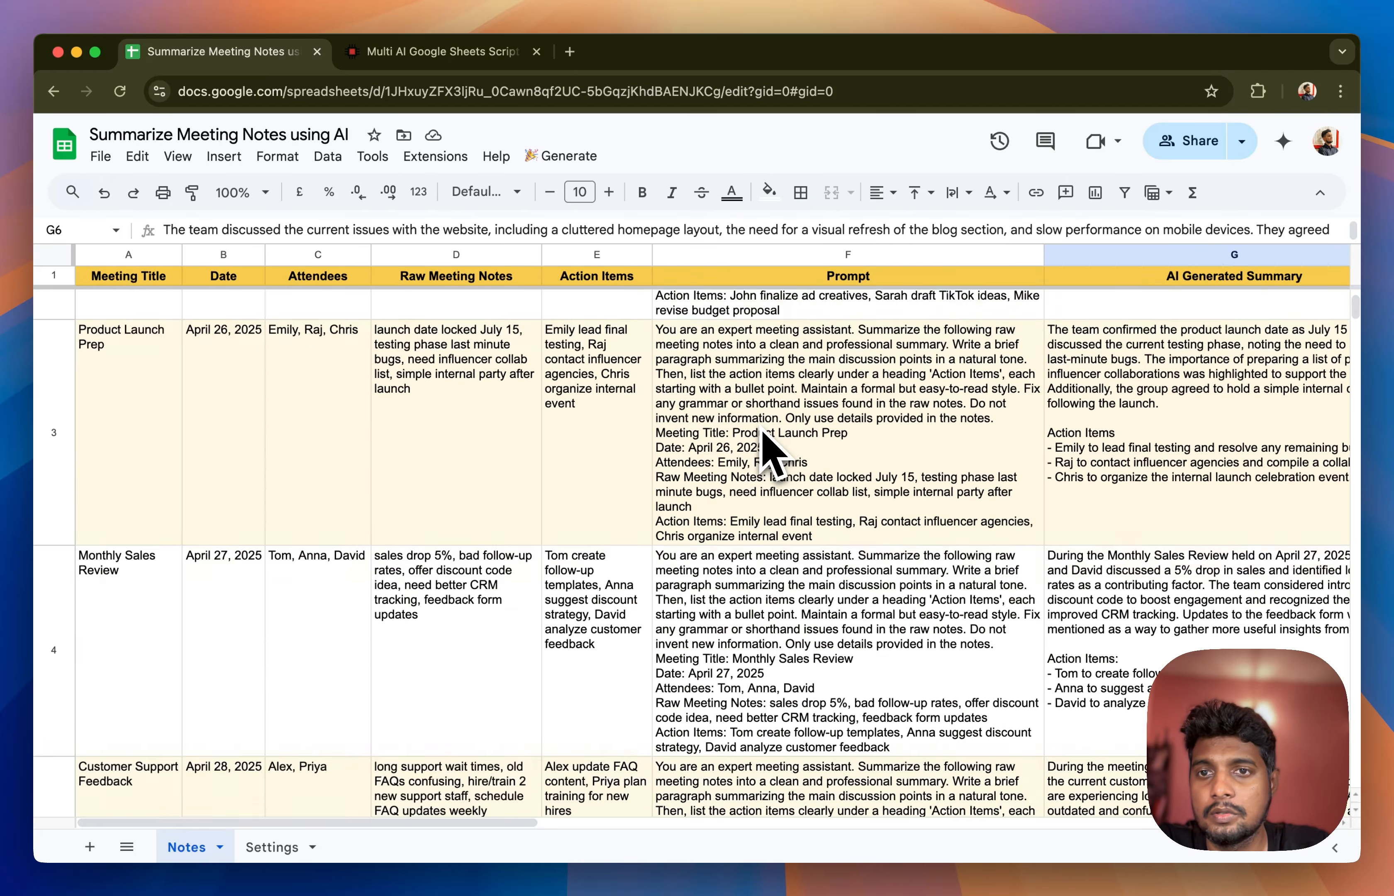
scroll(764, 452, "down", 5)
scroll(764, 451, "up", 6)
scroll(764, 451, "right", 10)
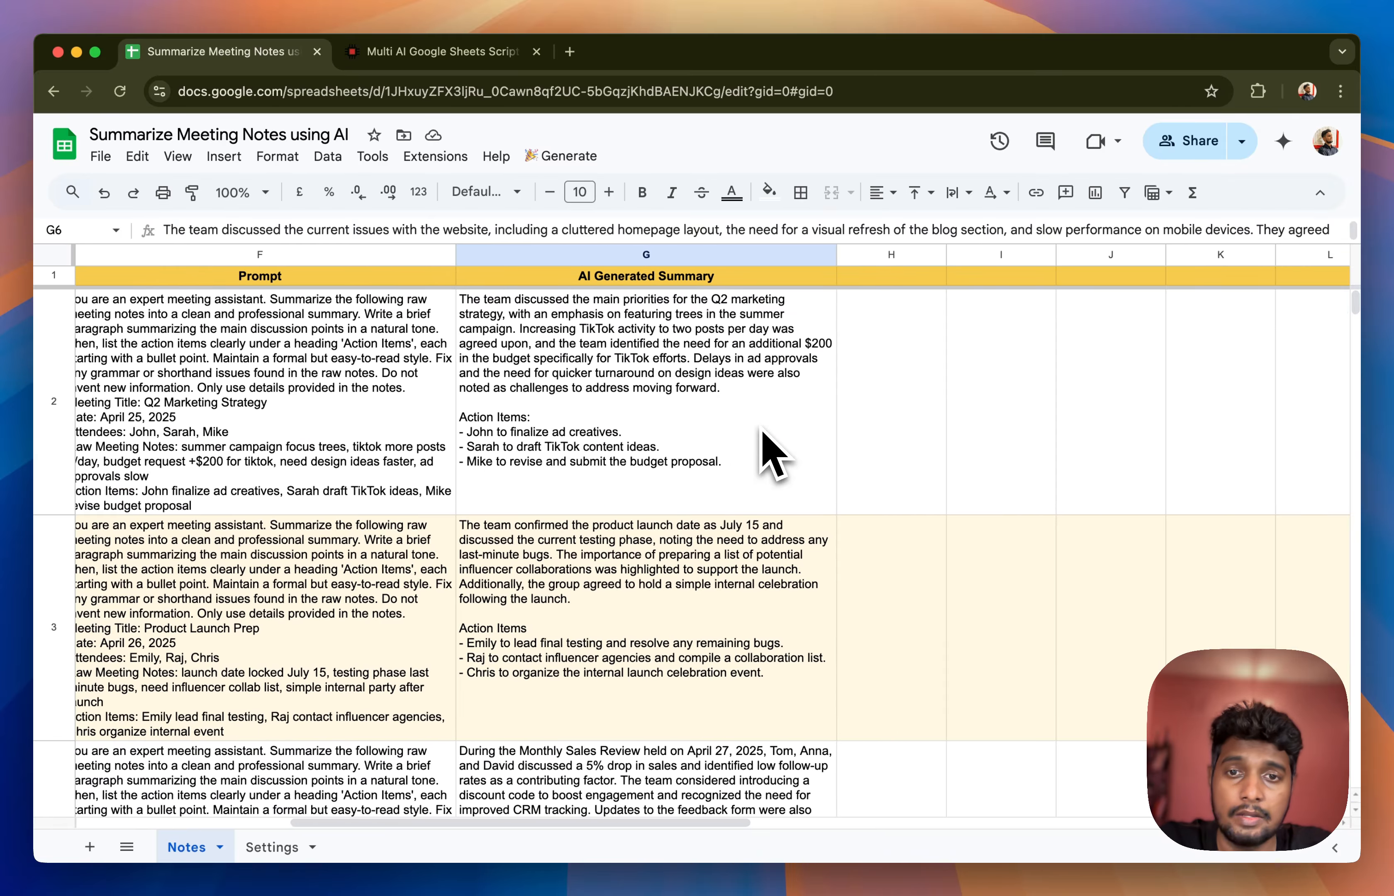
scroll(761, 431, "down", 6)
left_click_drag(610, 432, 617, 584)
key("Delete")
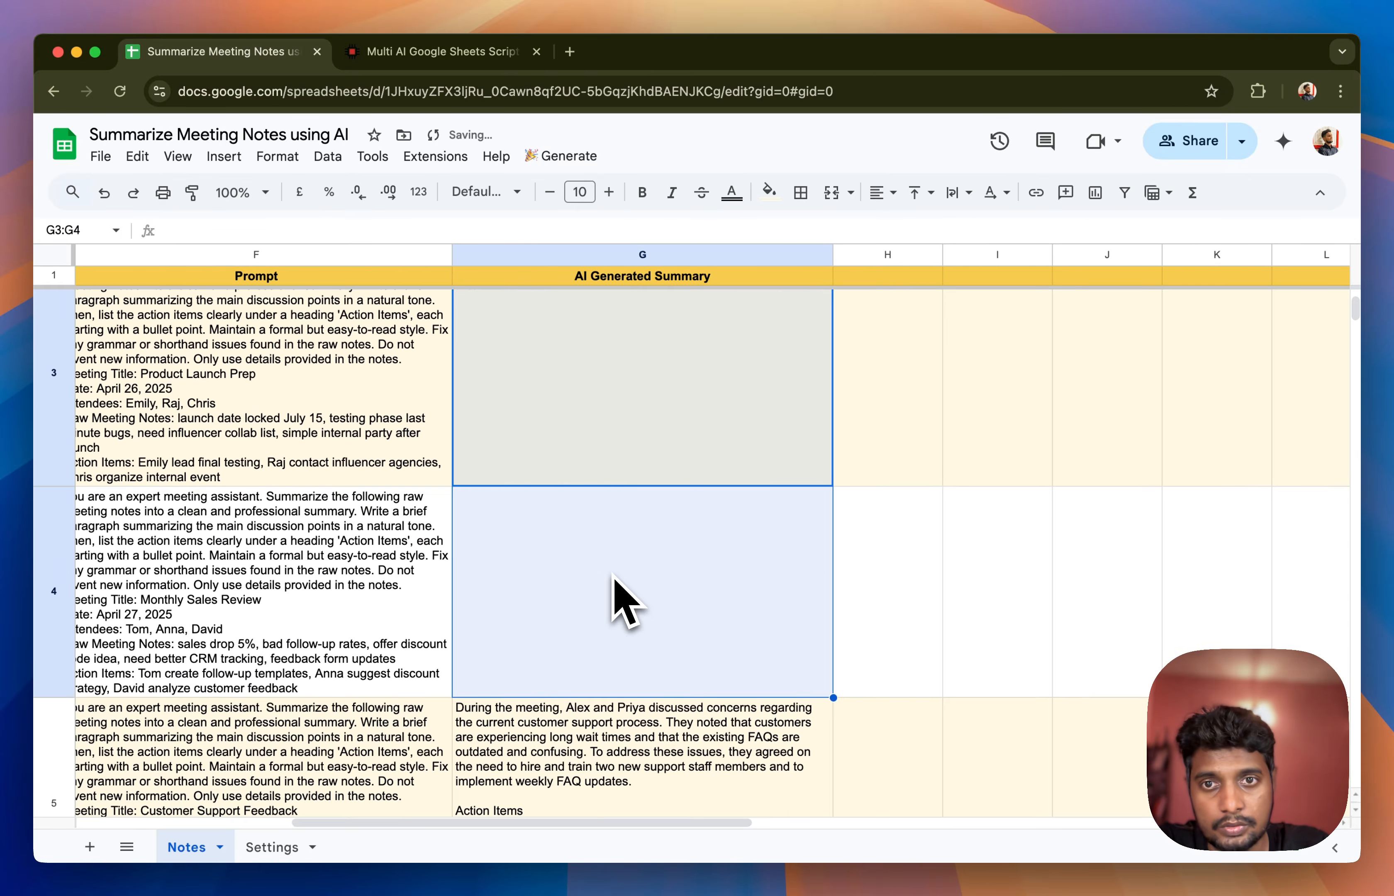
scroll(614, 578, "up", 3)
scroll(614, 578, "down", 2)
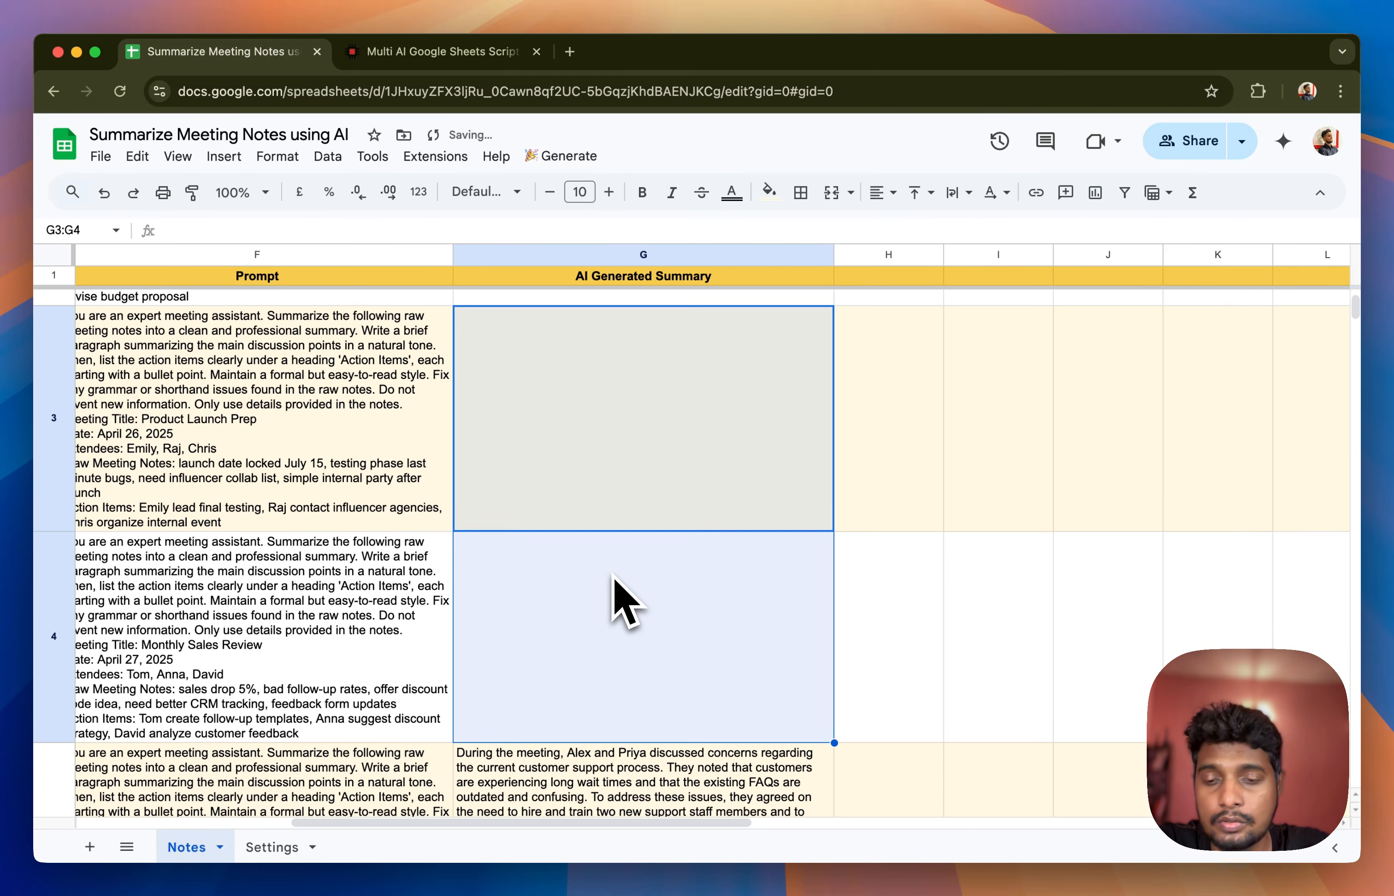
Open the Settings sheet and change the AI Engine for the Notes row to Claude
left_click(273, 847)
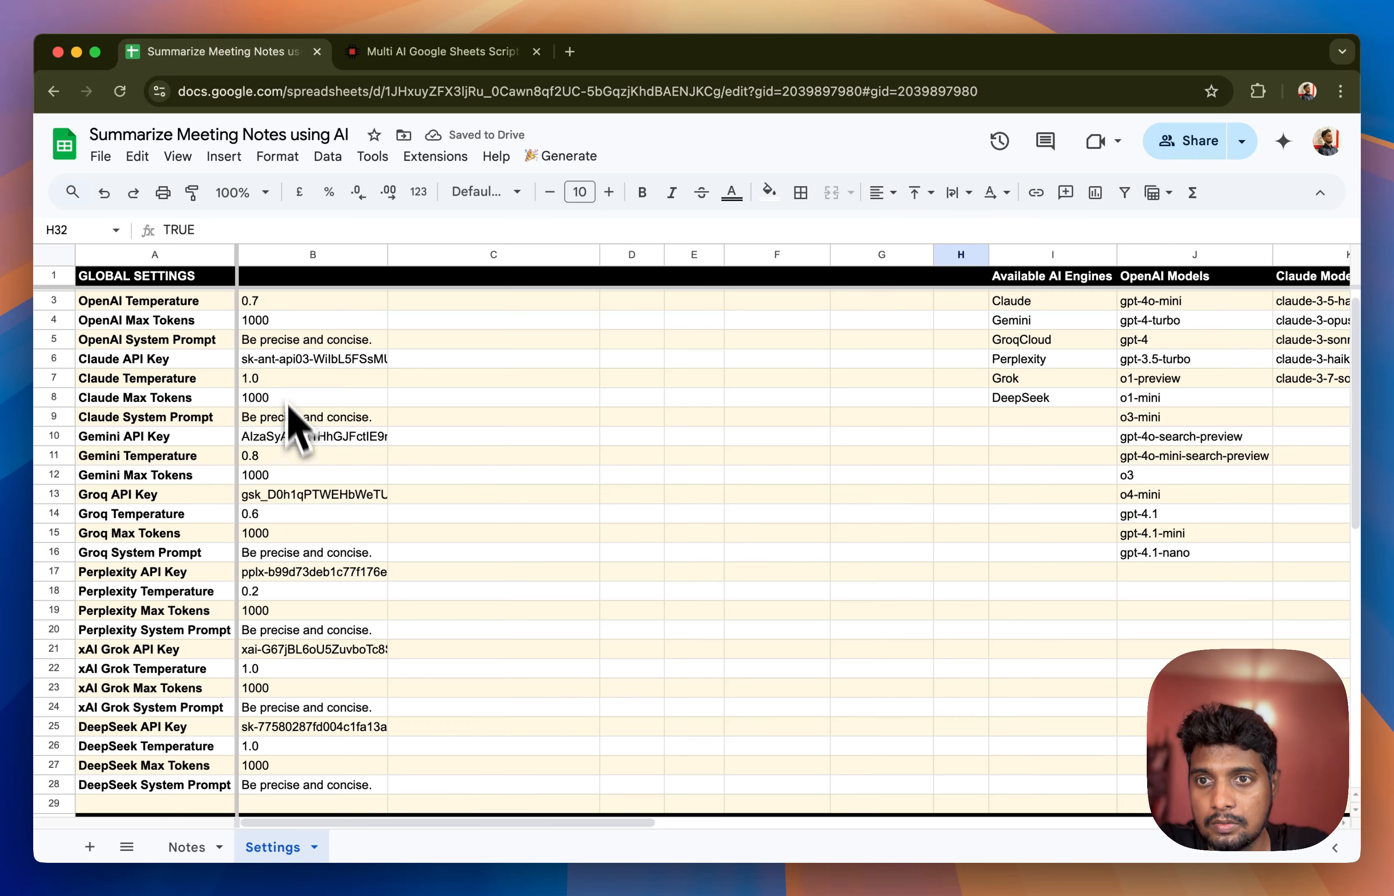
left_click(143, 363)
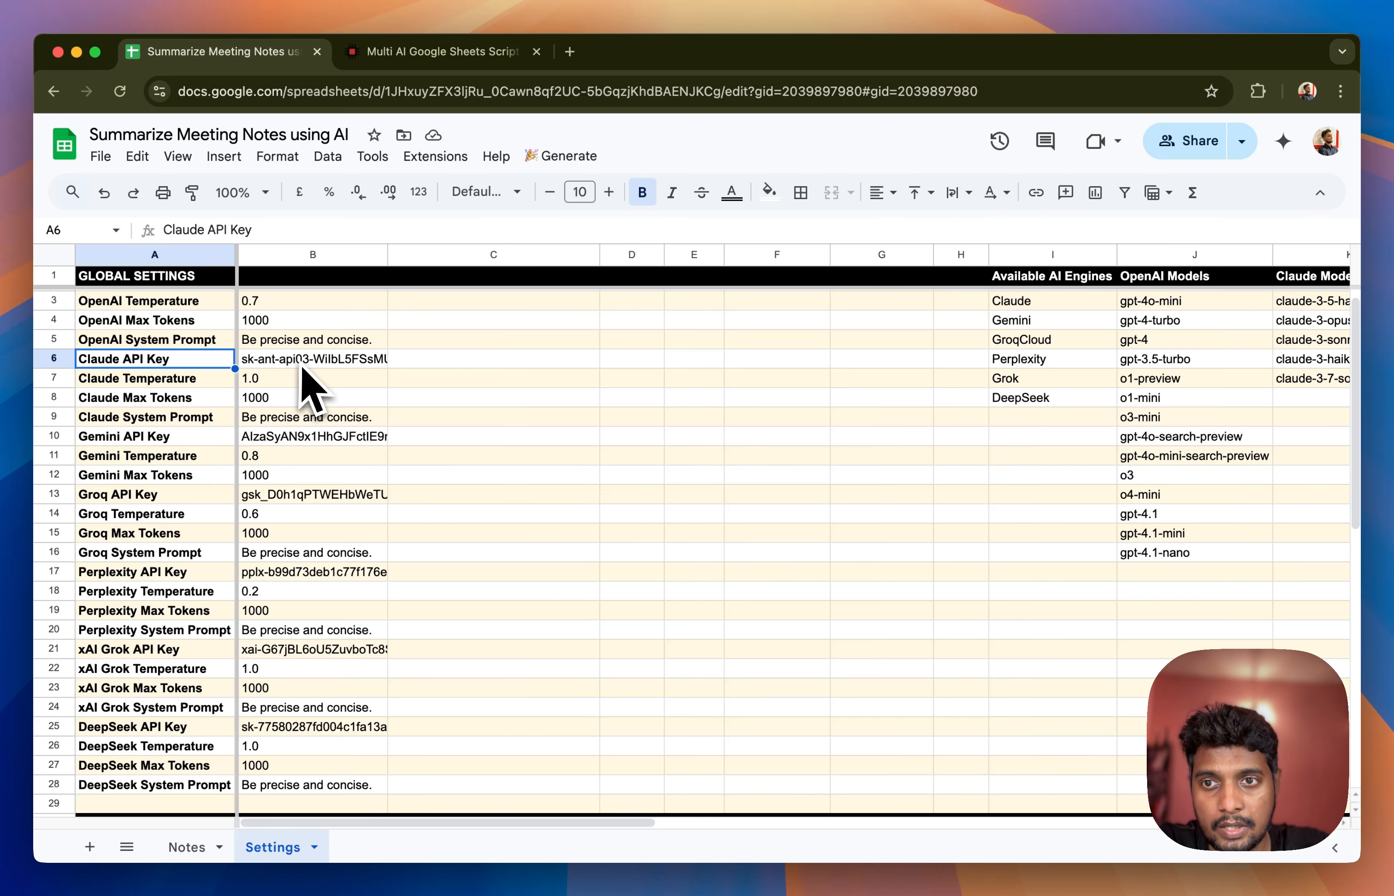
scroll(155, 451, "down", 10)
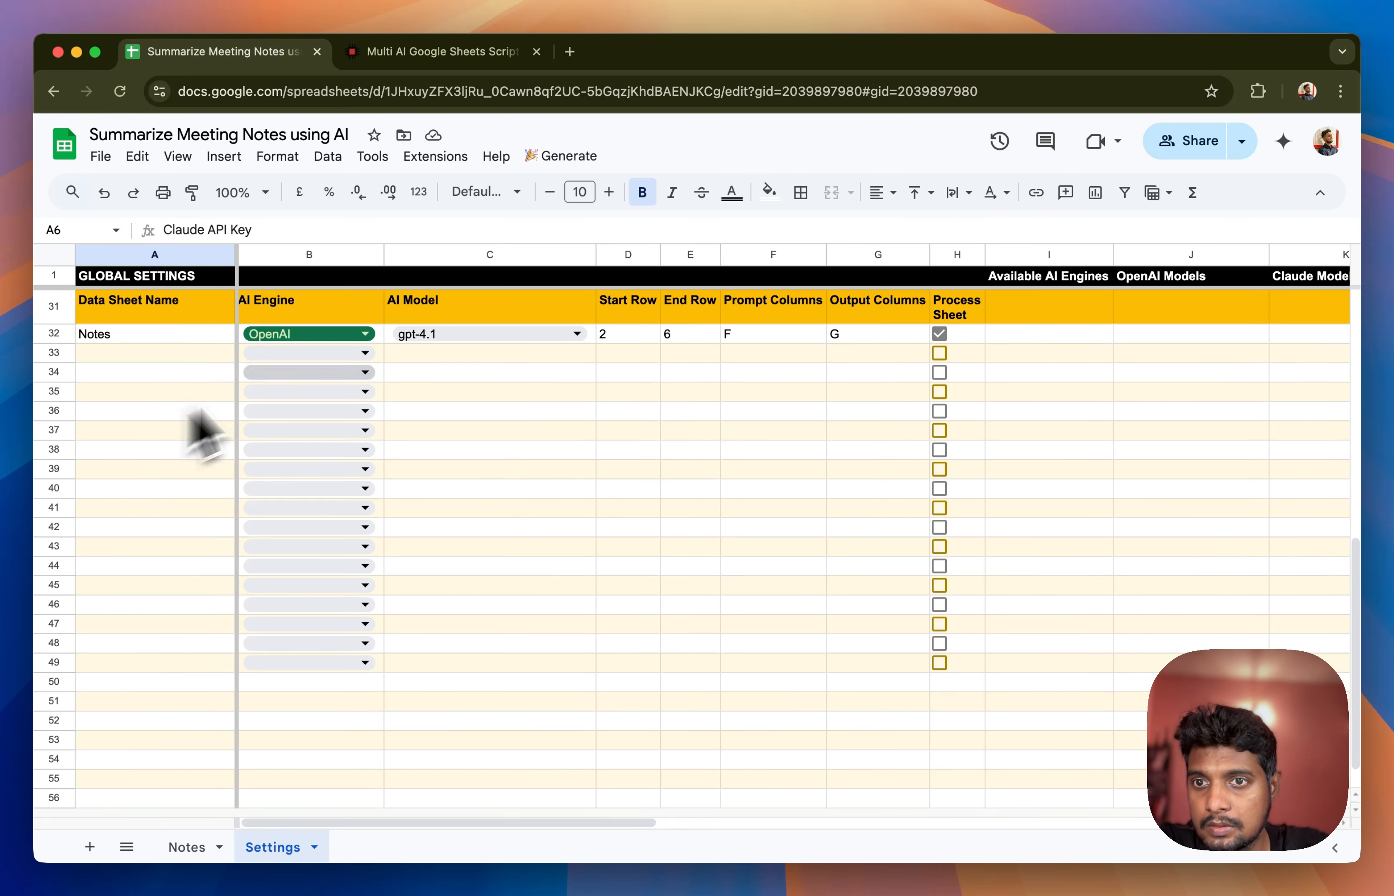
double_click(337, 334)
left_click(319, 392)
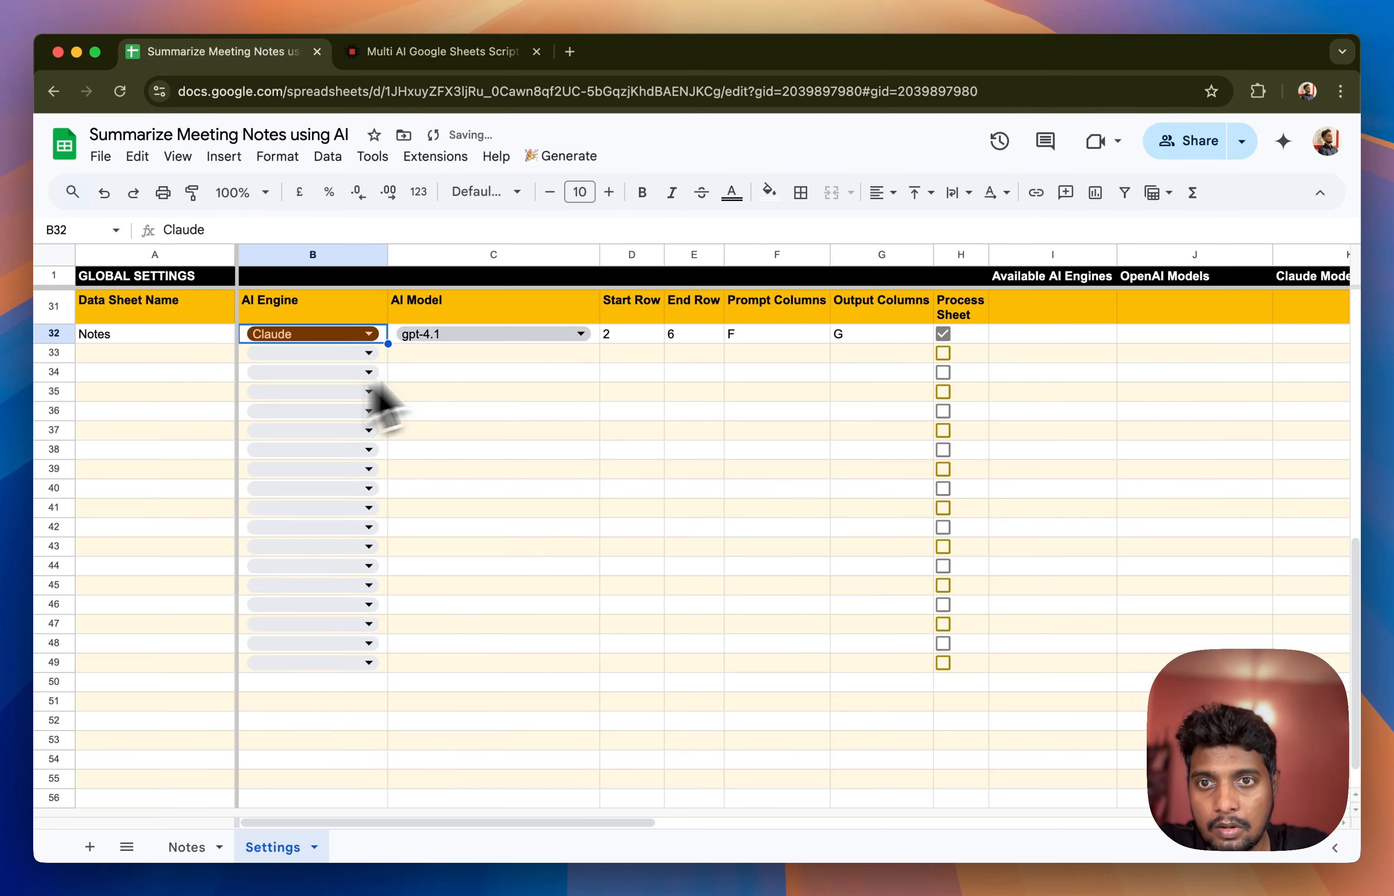
Set the AI Model for the Notes row to claude-3-7-sonnet-latest
double_click(500, 335)
key("BackSpace")
key("BackSpace")
key("BackSpace")
key("BackSpace")
key("BackSpace")
key("BackSpace")
key("BackSpace")
type("3.")
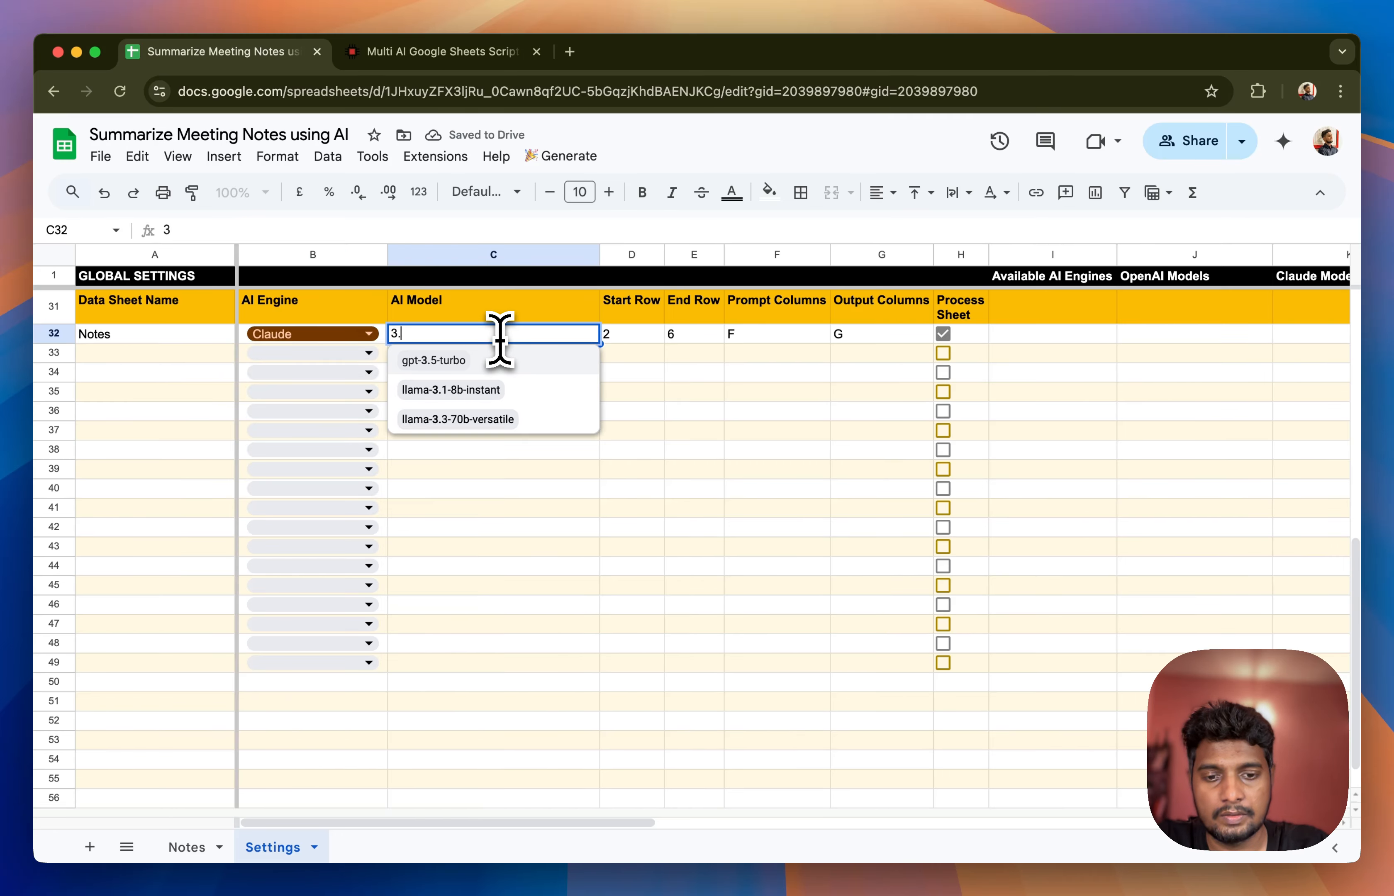
key("BackSpace")
key("BackSpace")
type("cla")
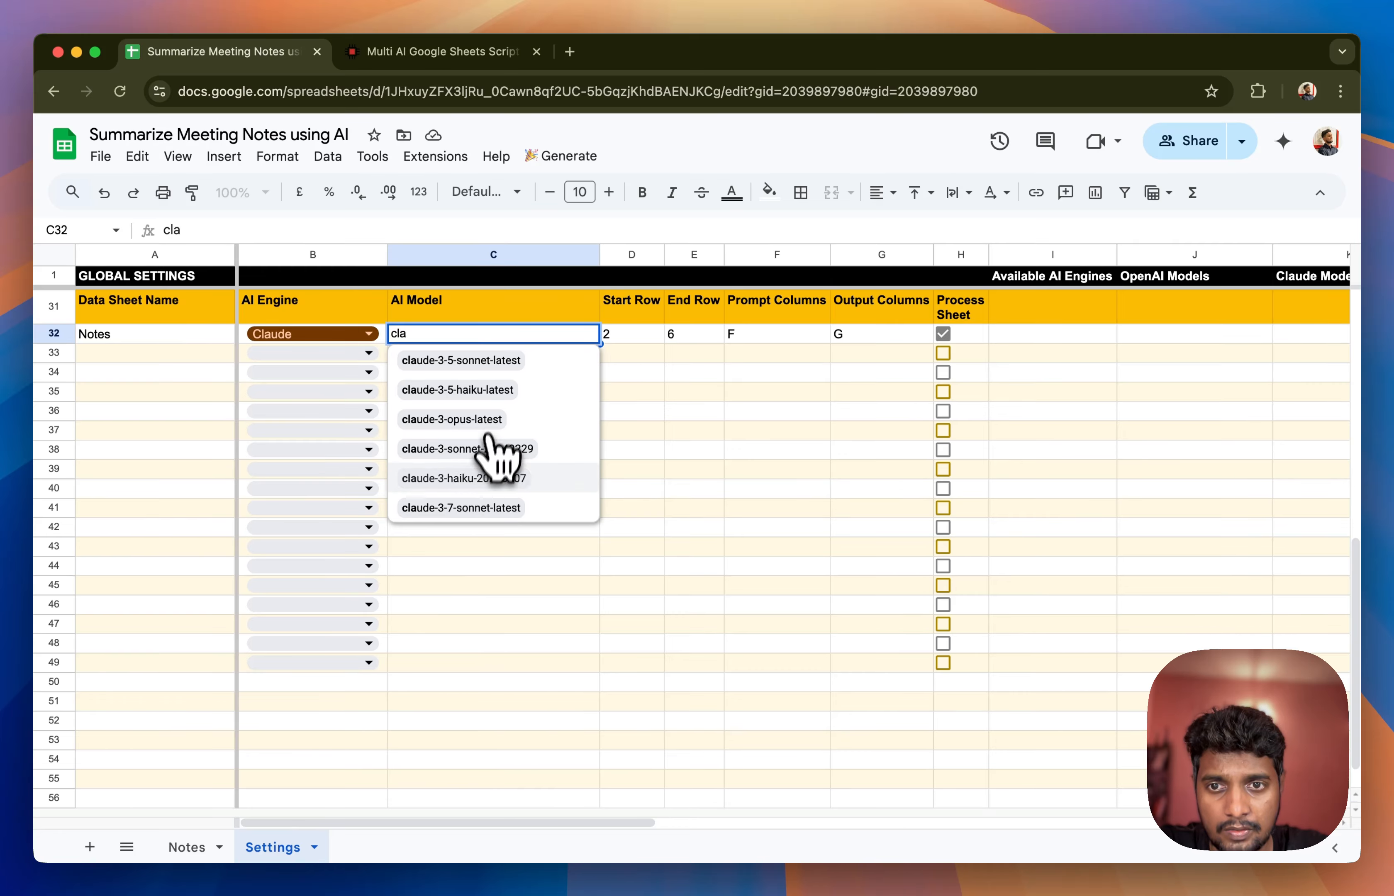
left_click(484, 510)
left_click(531, 551)
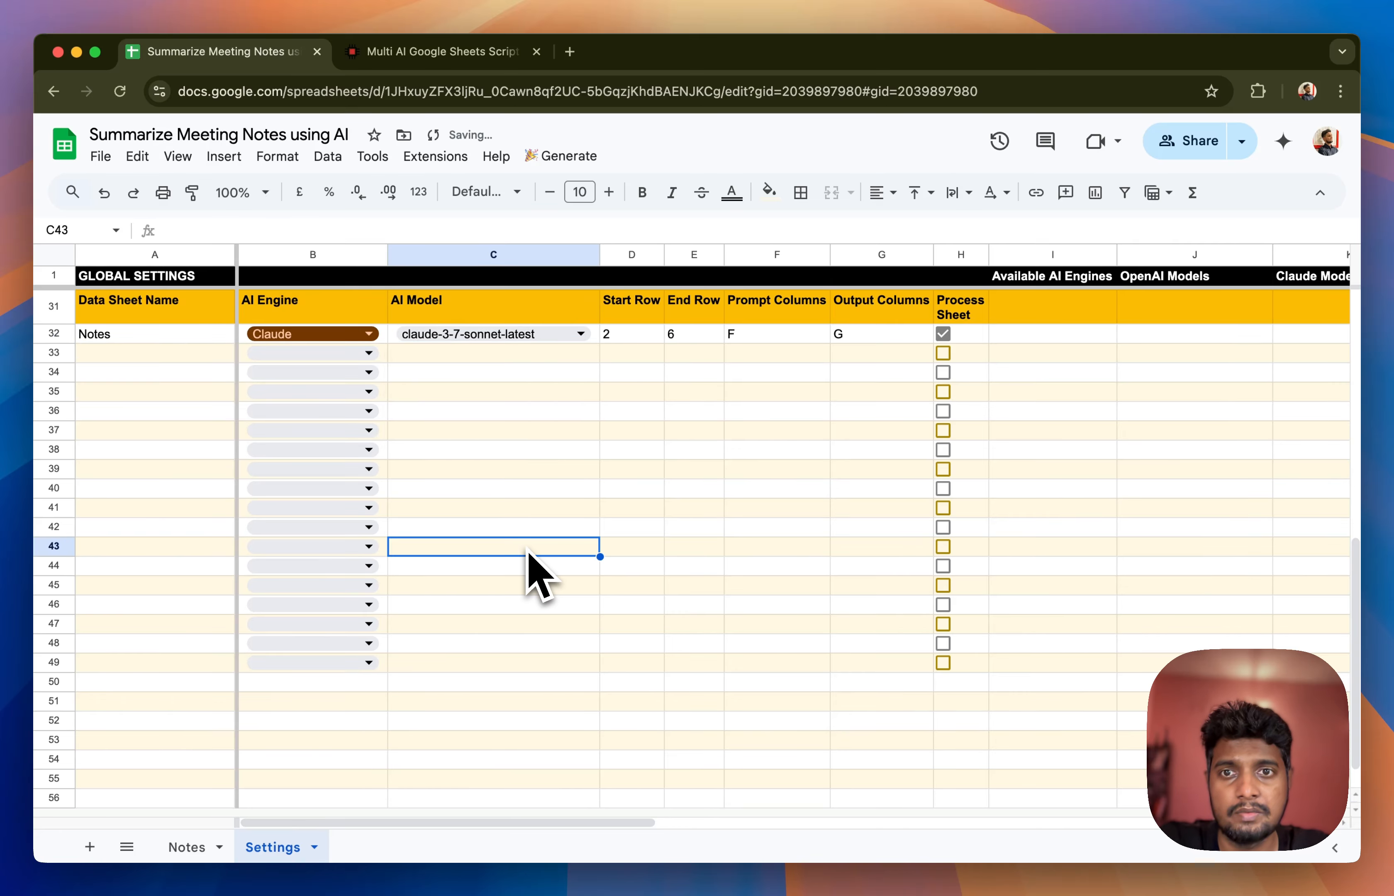
Return to the Notes sheet, run the Process Sheets script to fill G3:G4 with Claude, and review the new summaries
left_click(193, 847)
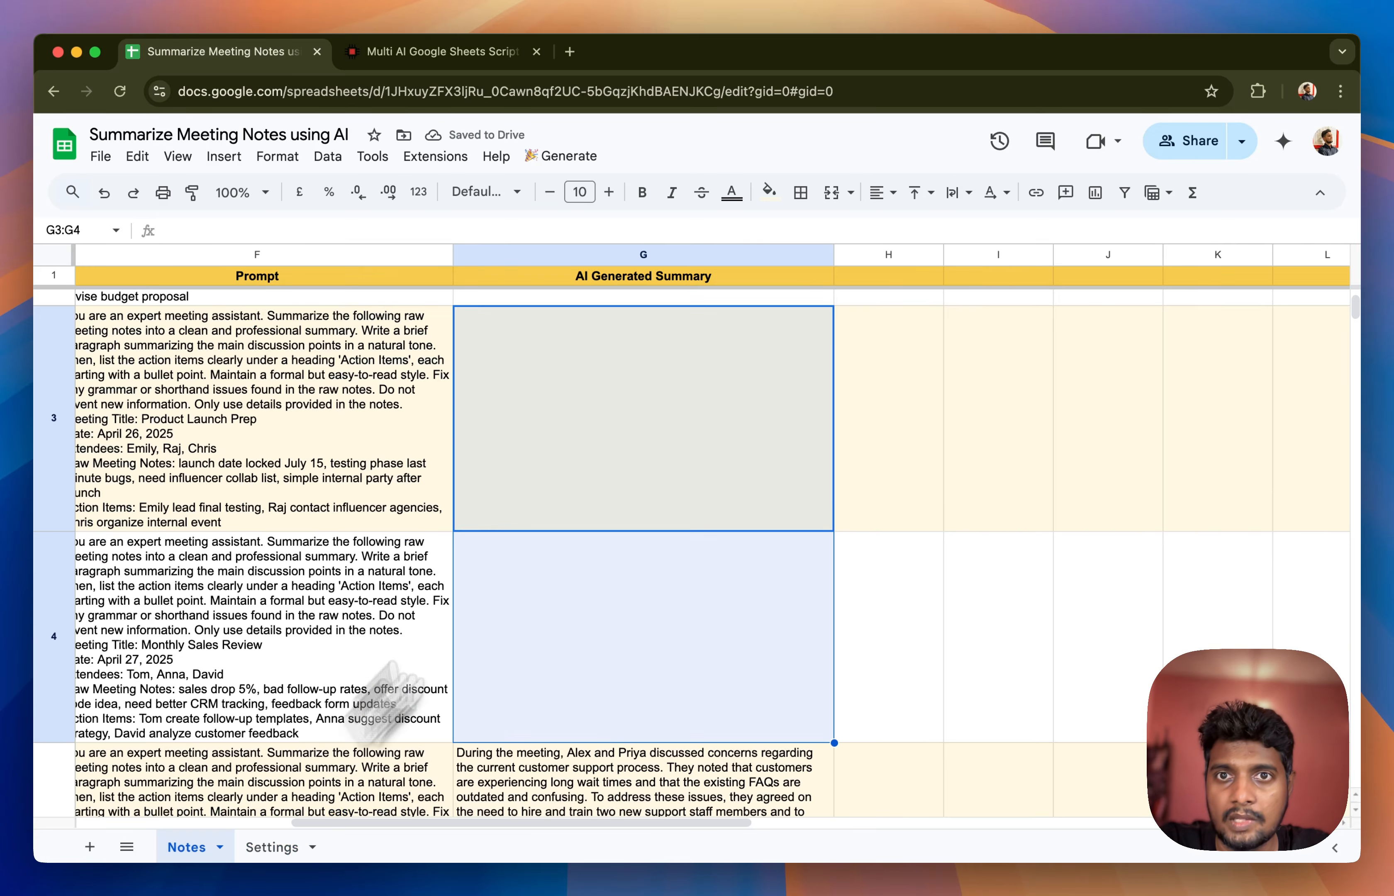
left_click(577, 161)
left_click(589, 194)
left_click(1007, 469)
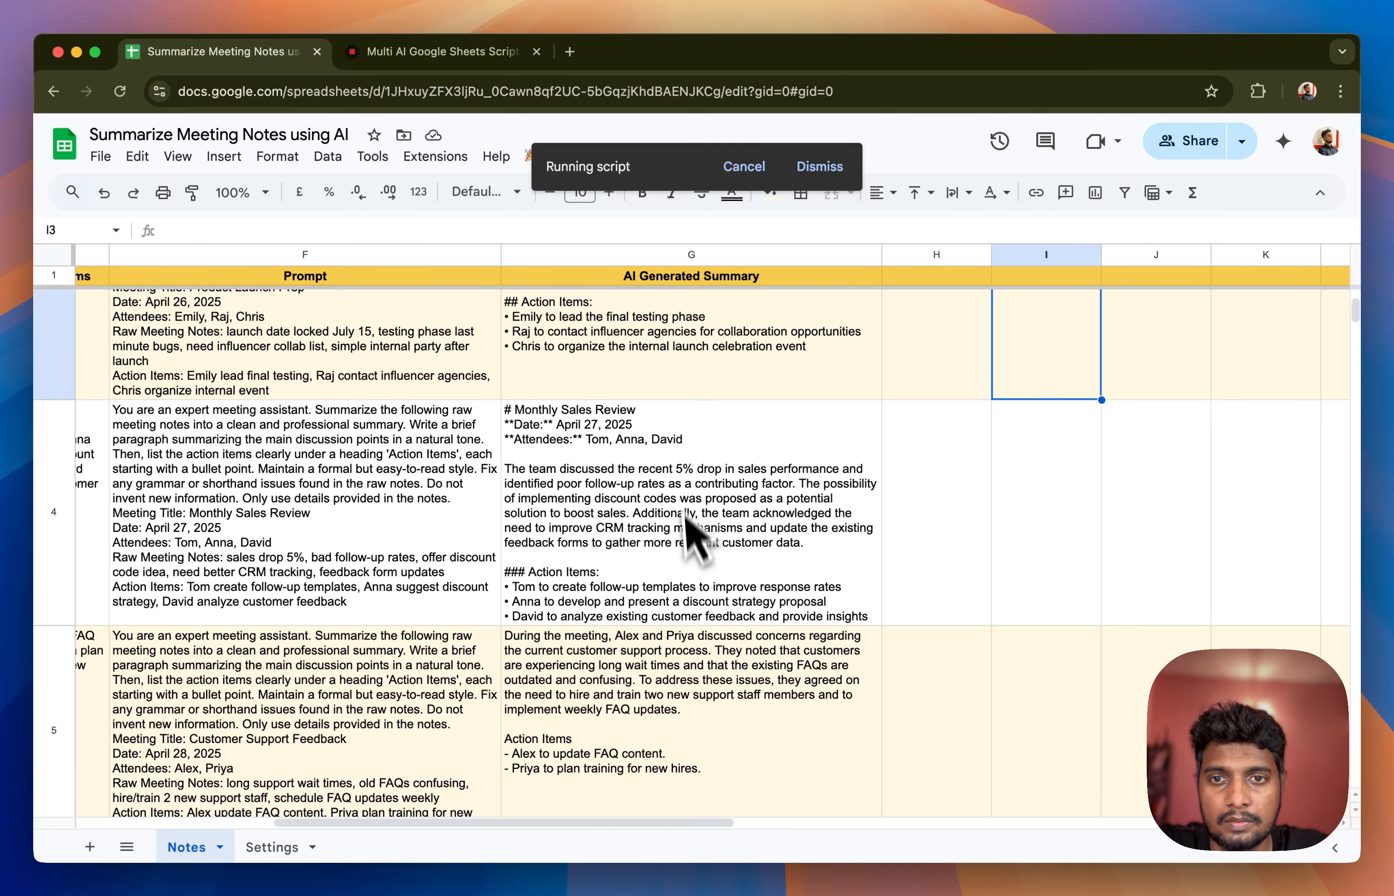
scroll(632, 508, "up", 3)
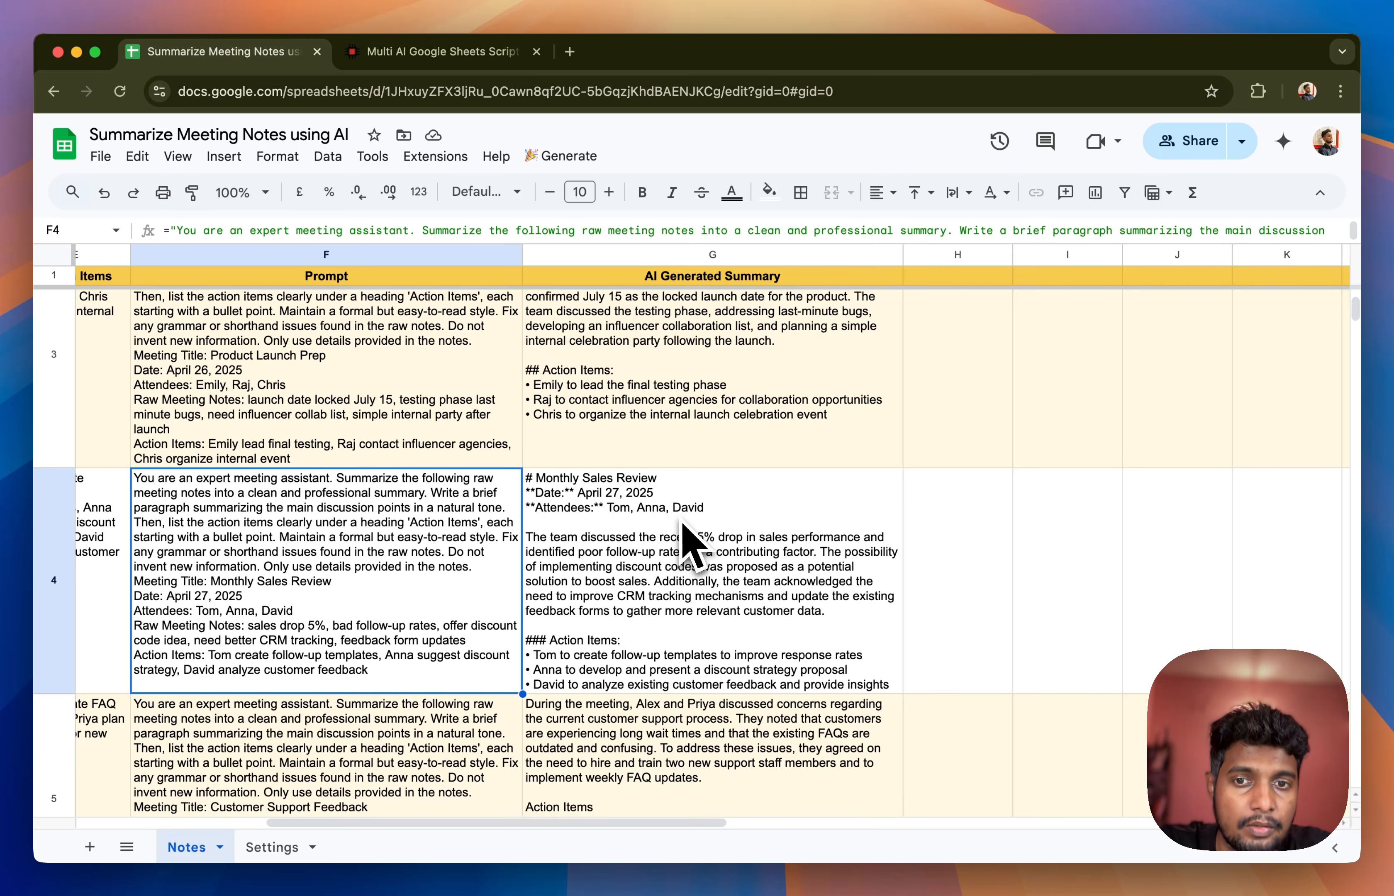
scroll(683, 524, "down", 1)
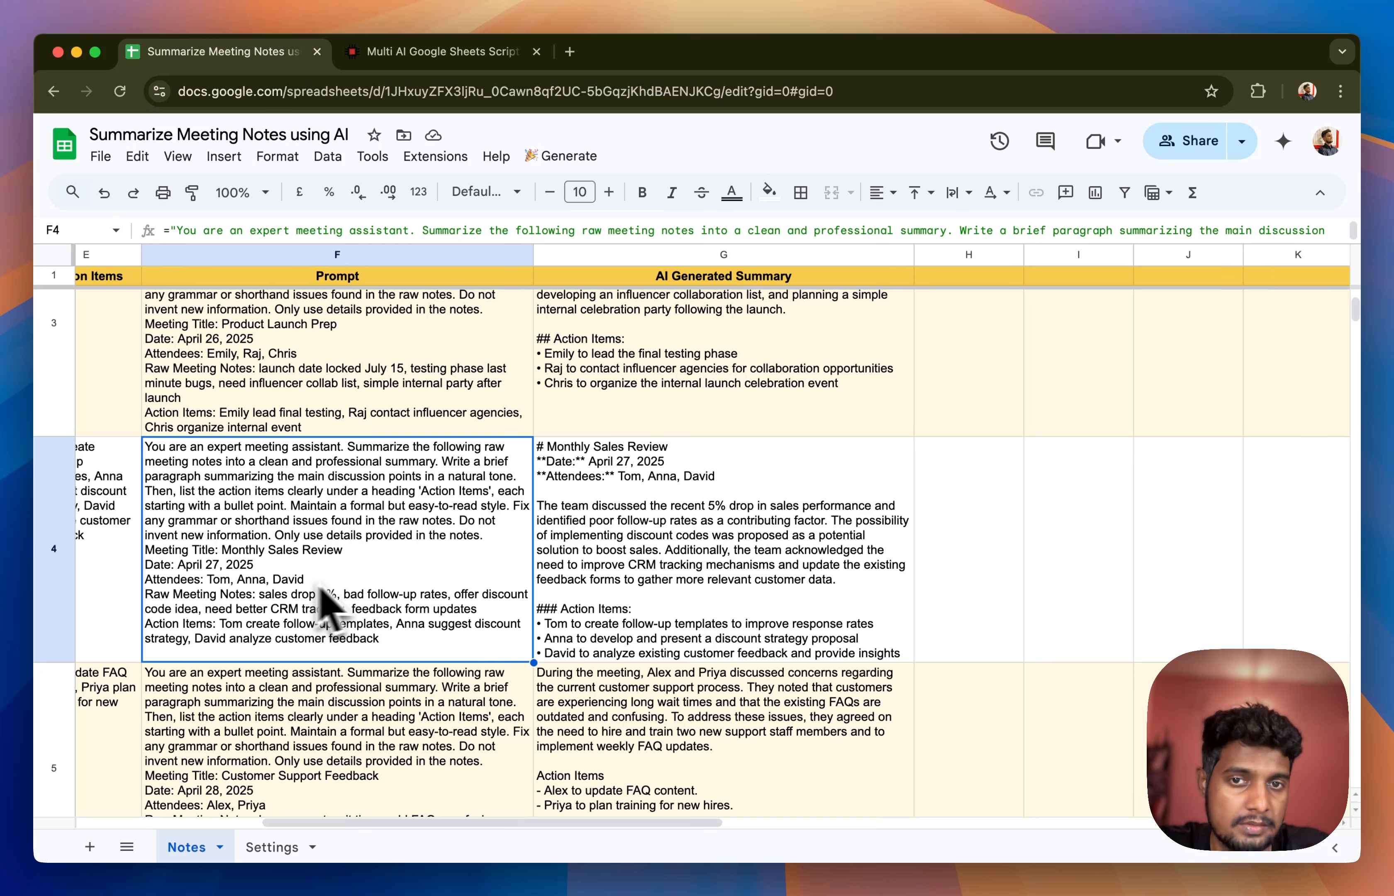
Switch to the Multi-AI Google Sheets Script store page on the InvertedStone website
key("ctrl+Tab")
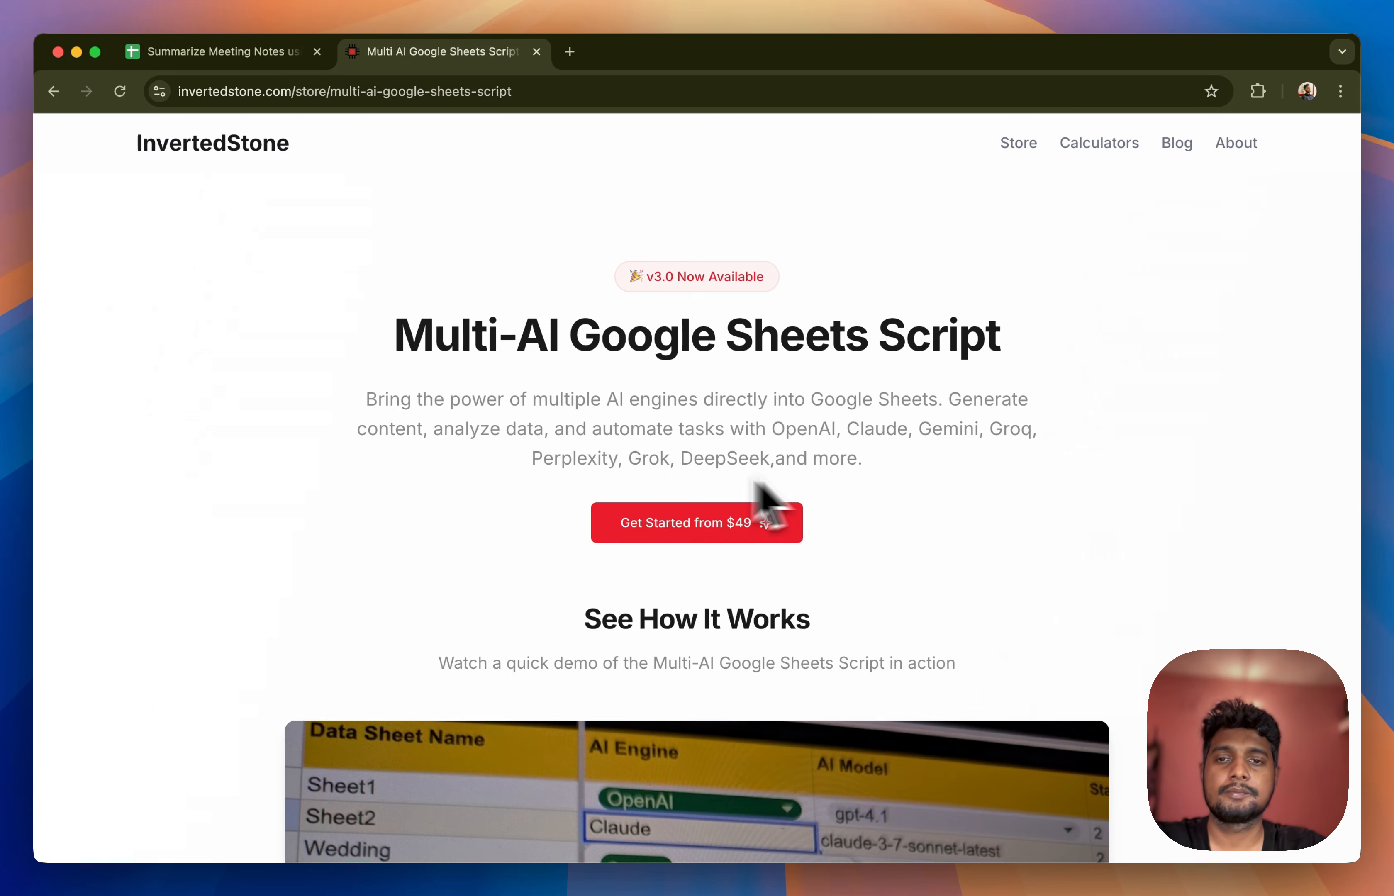